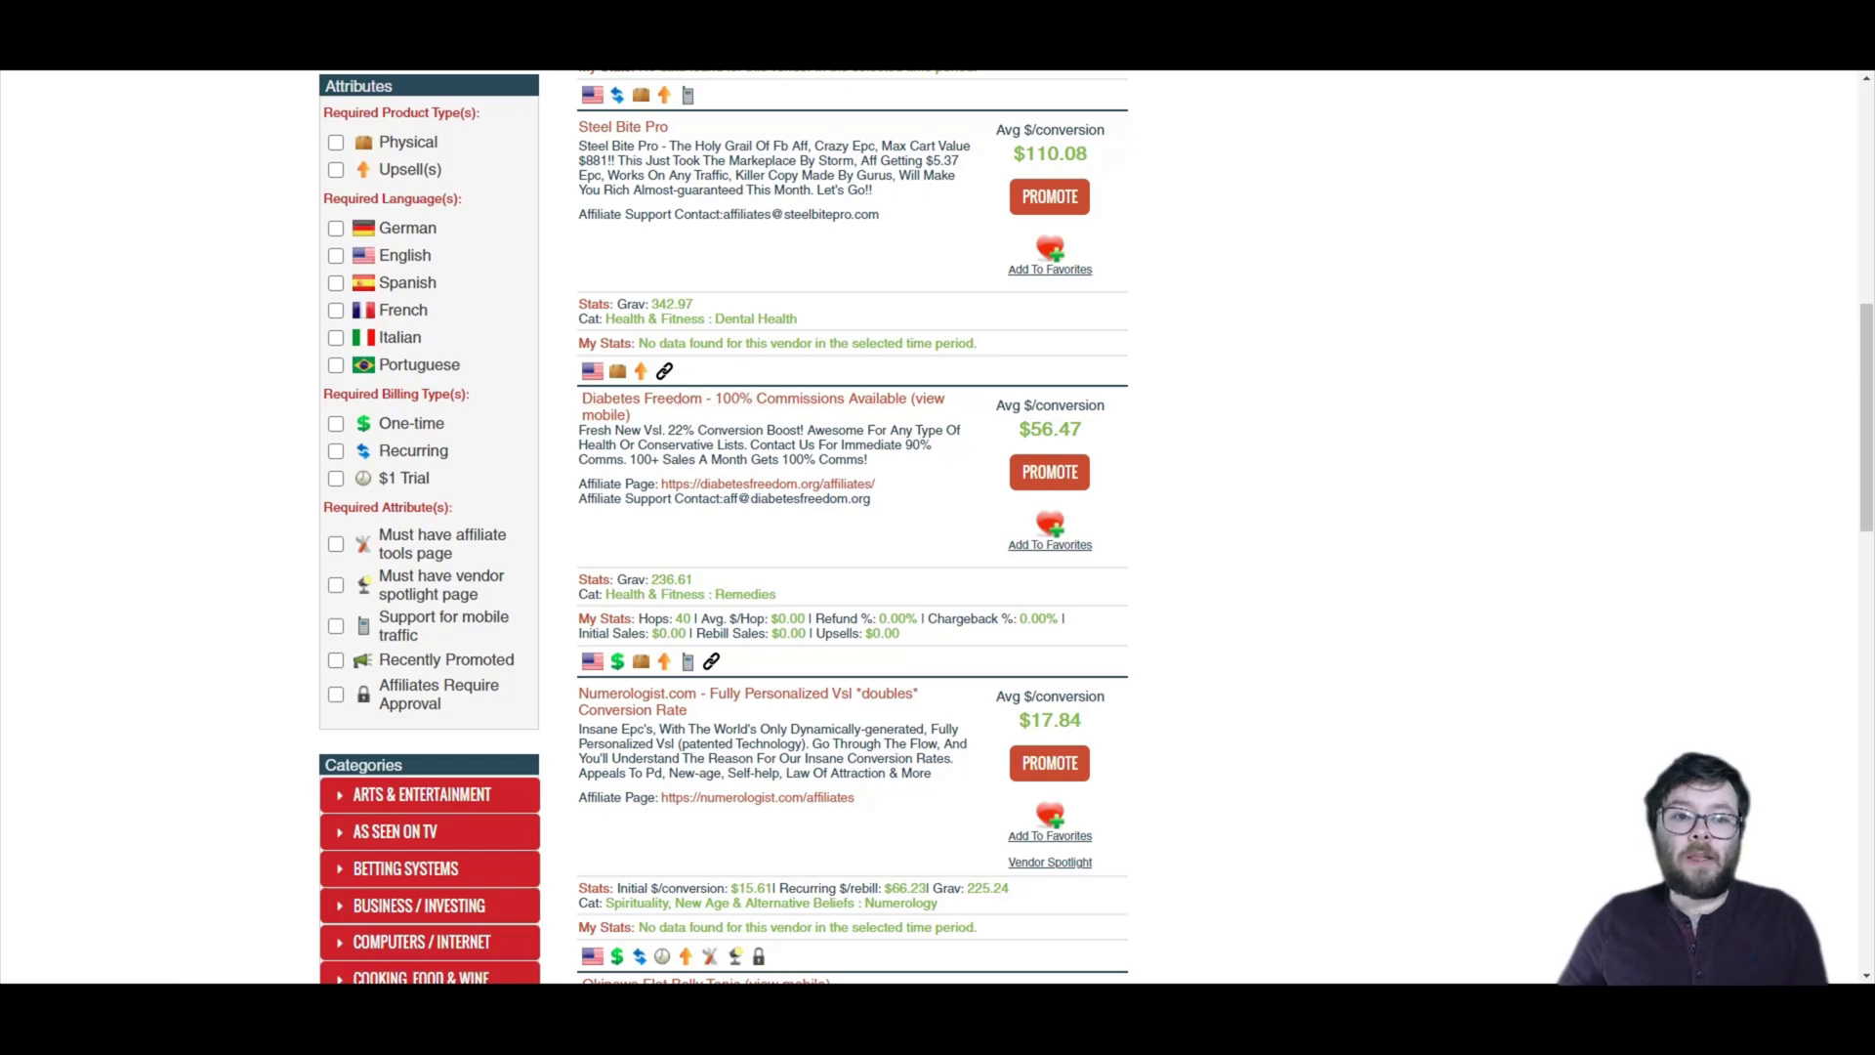
left_click(707, 427)
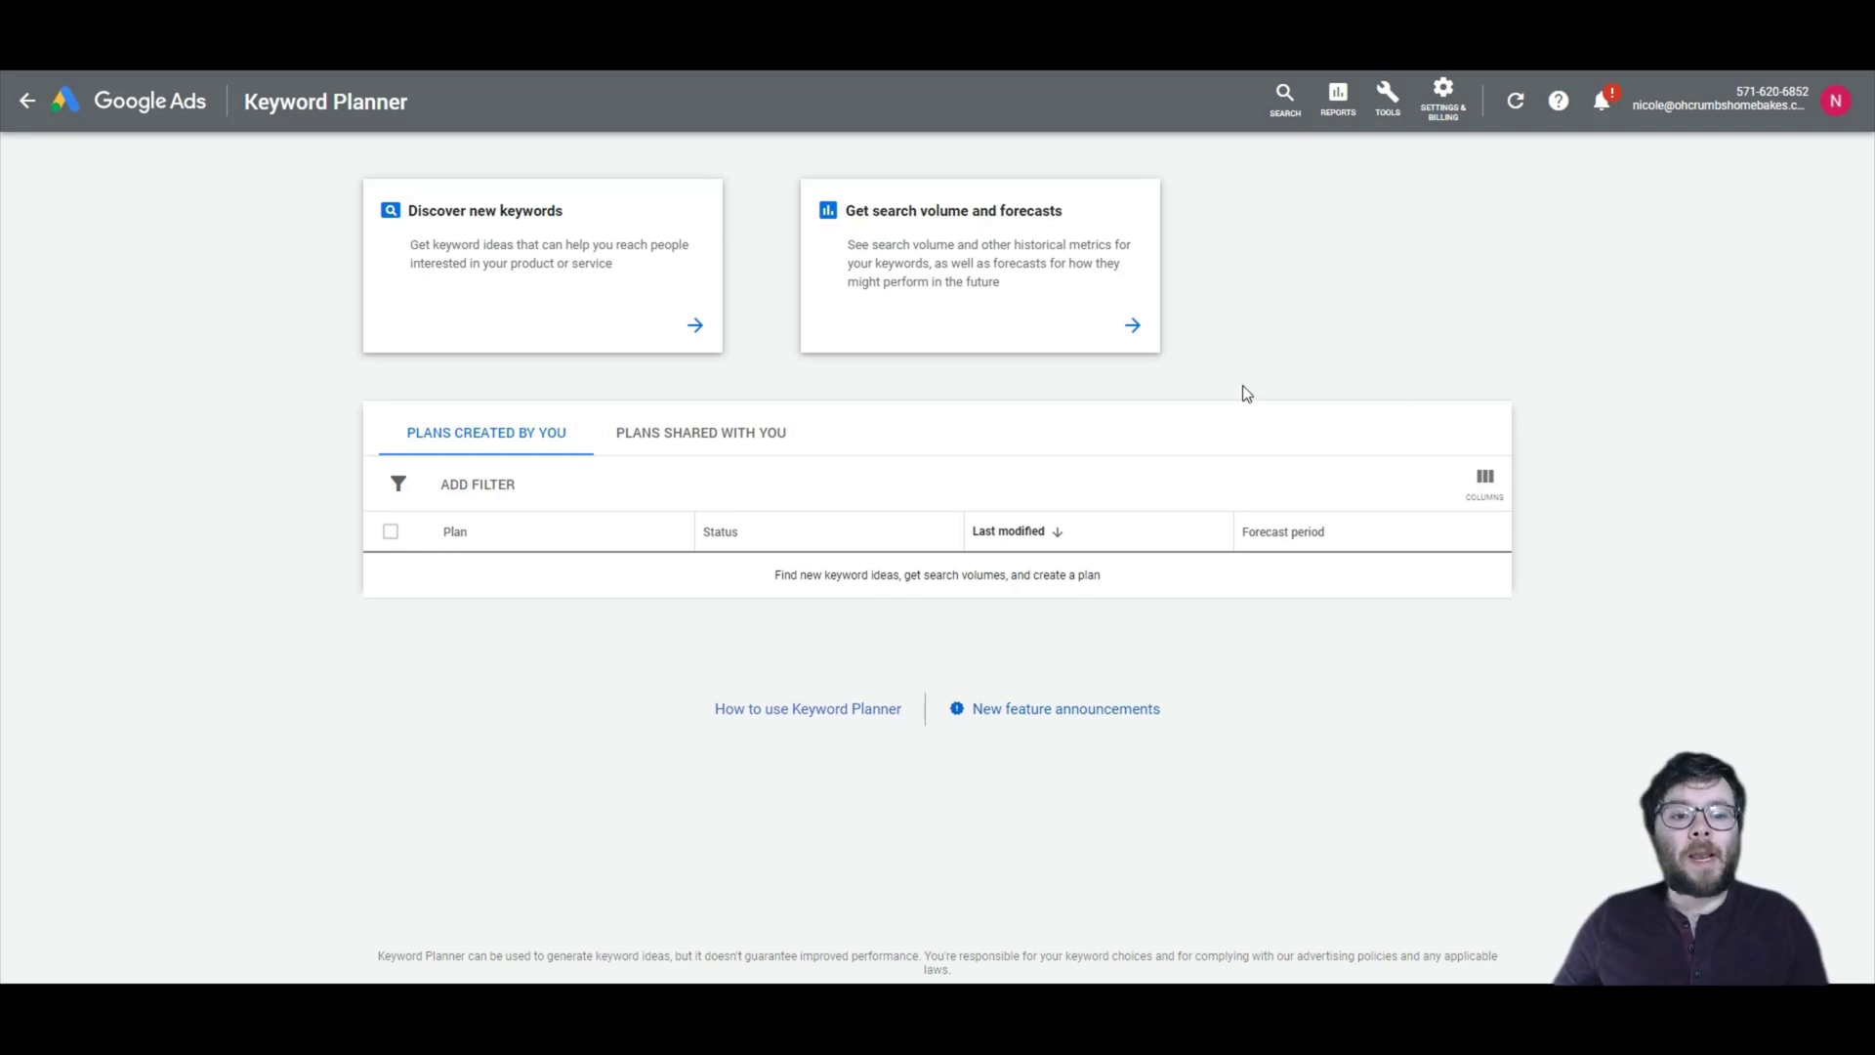
left_click(632, 302)
left_click(970, 288)
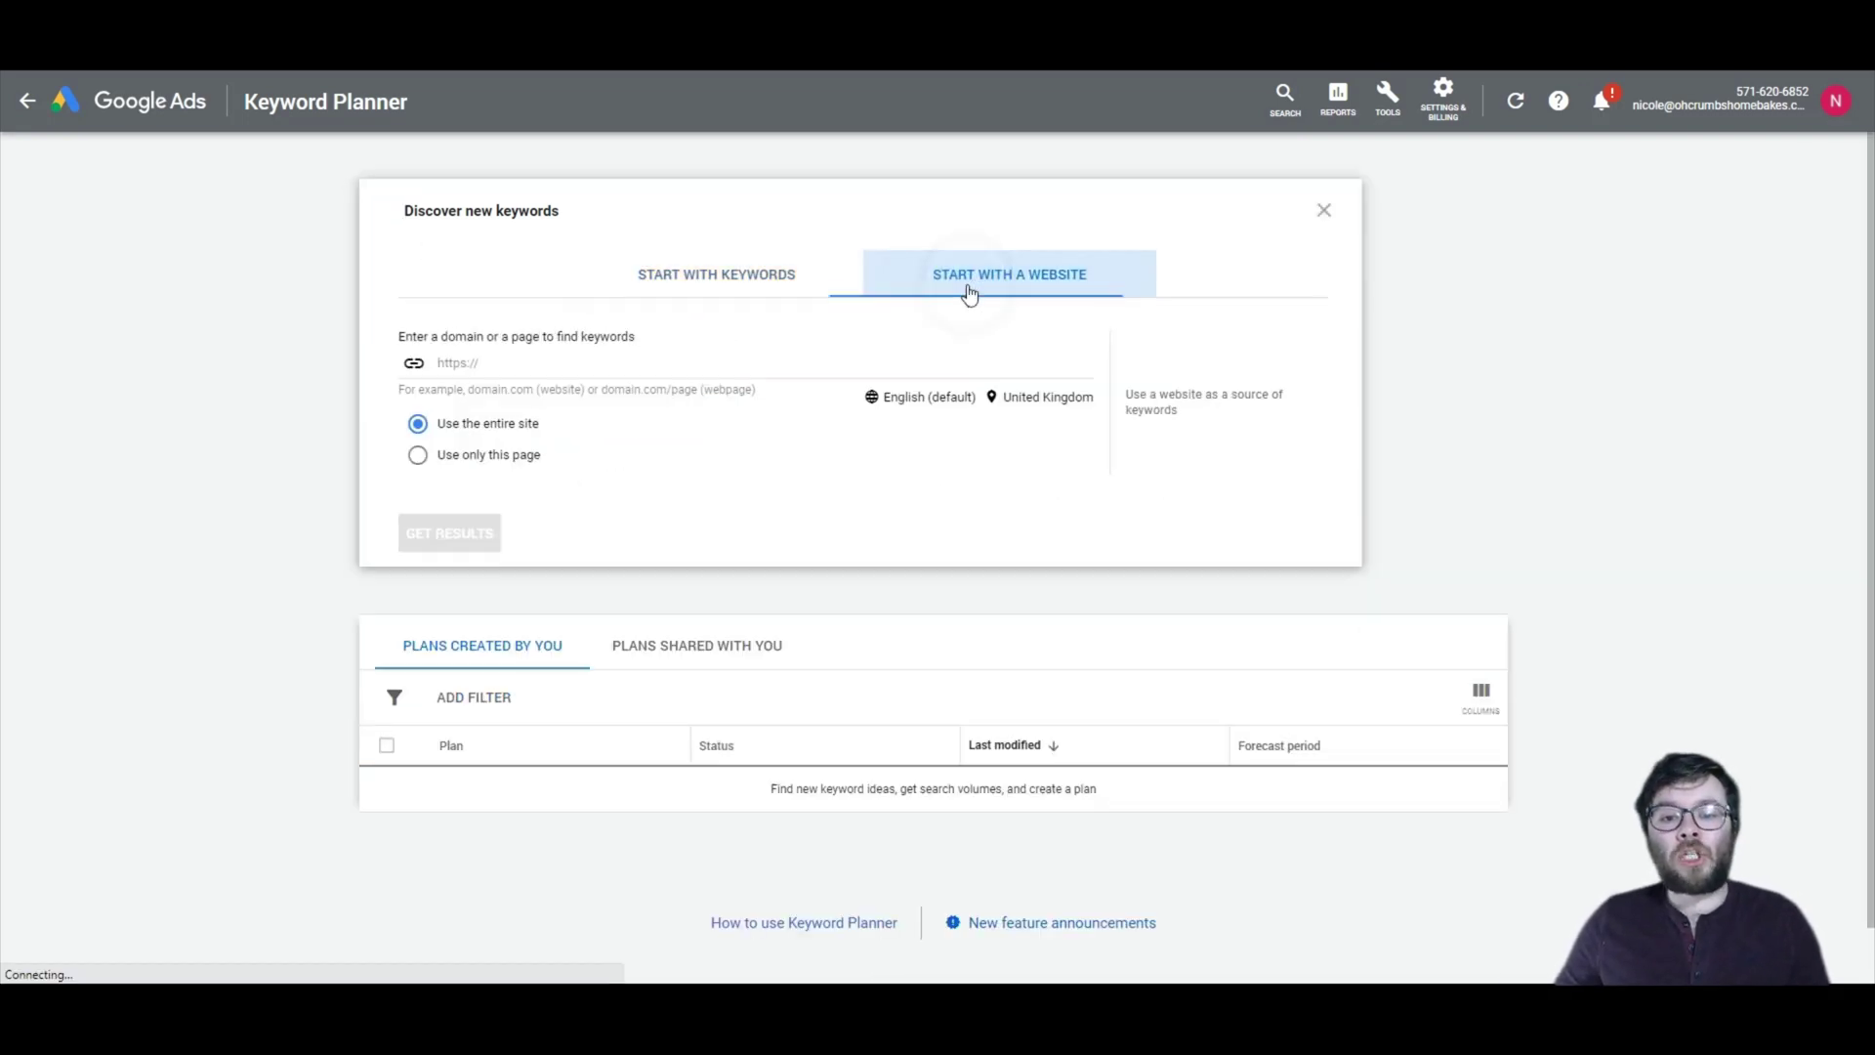
left_click(798, 361)
type("https://diabetesfreedom.org/")
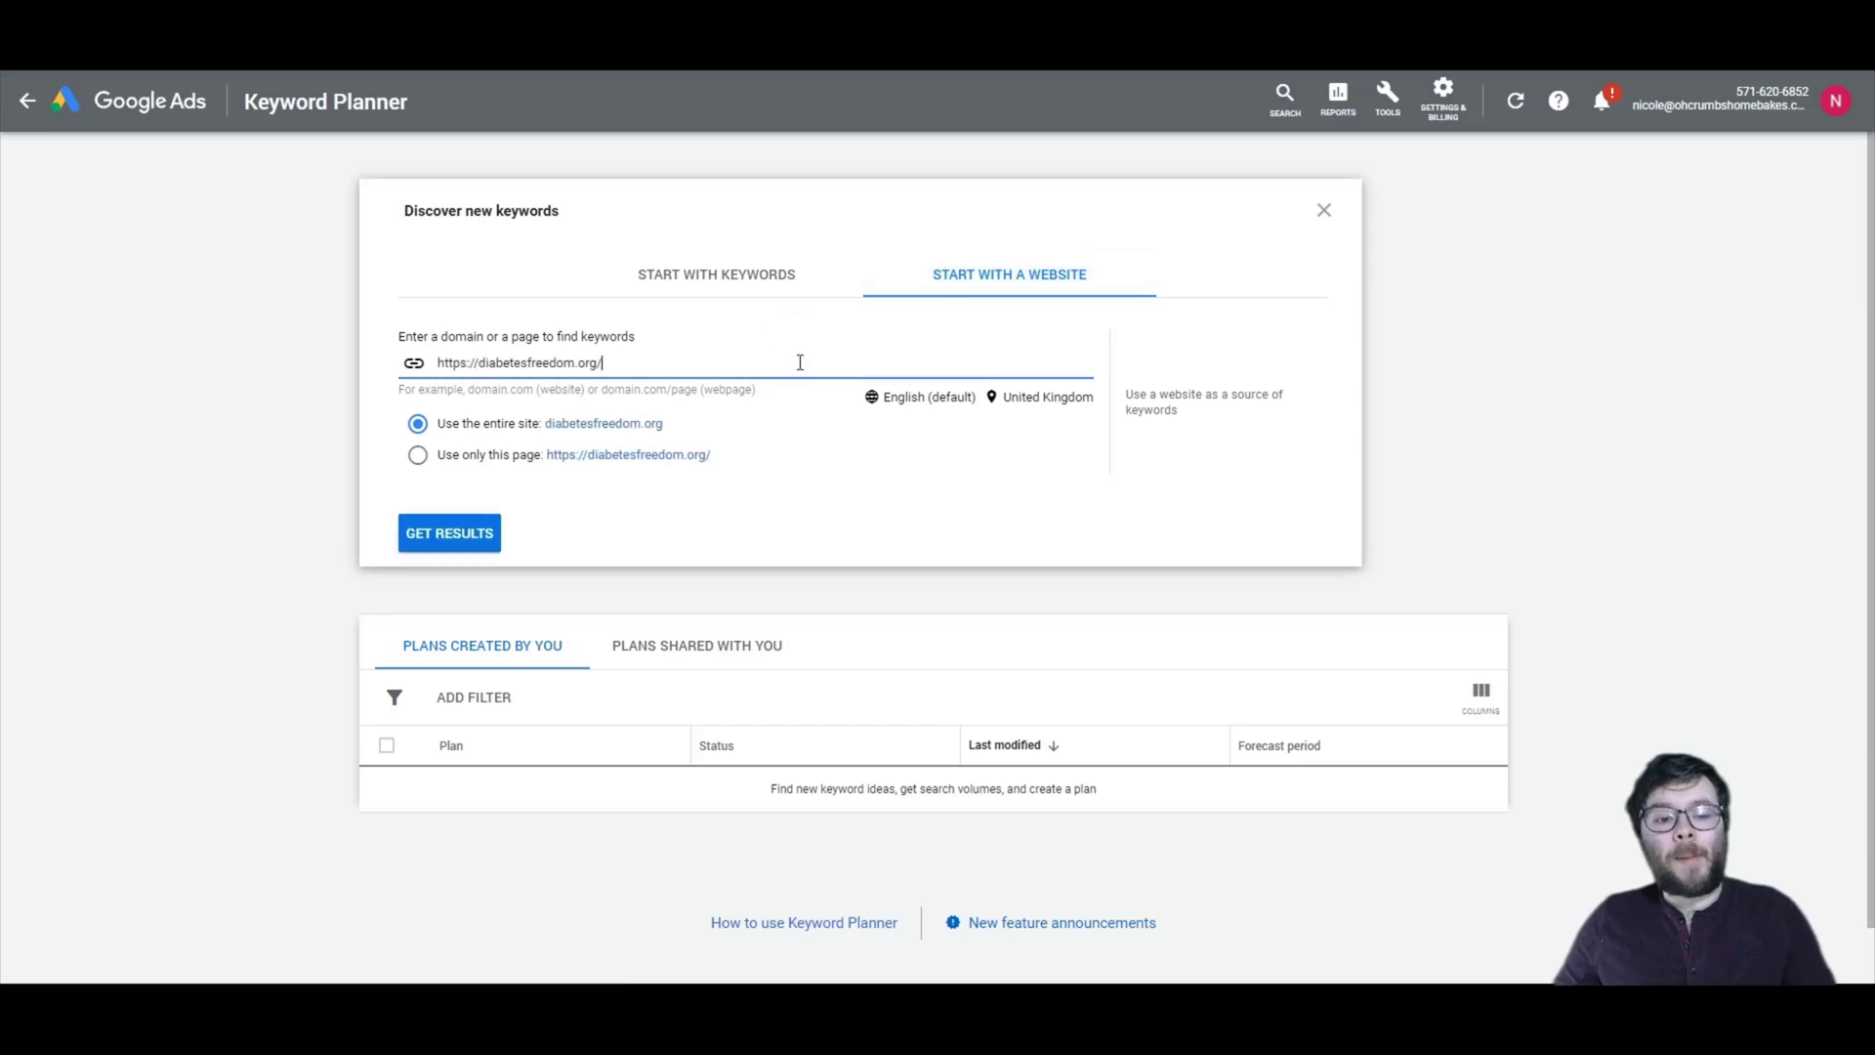
Step: Remove the United Kingdom from the targeted locations and save, so the keyword search covers all locations
left_click(1040, 397)
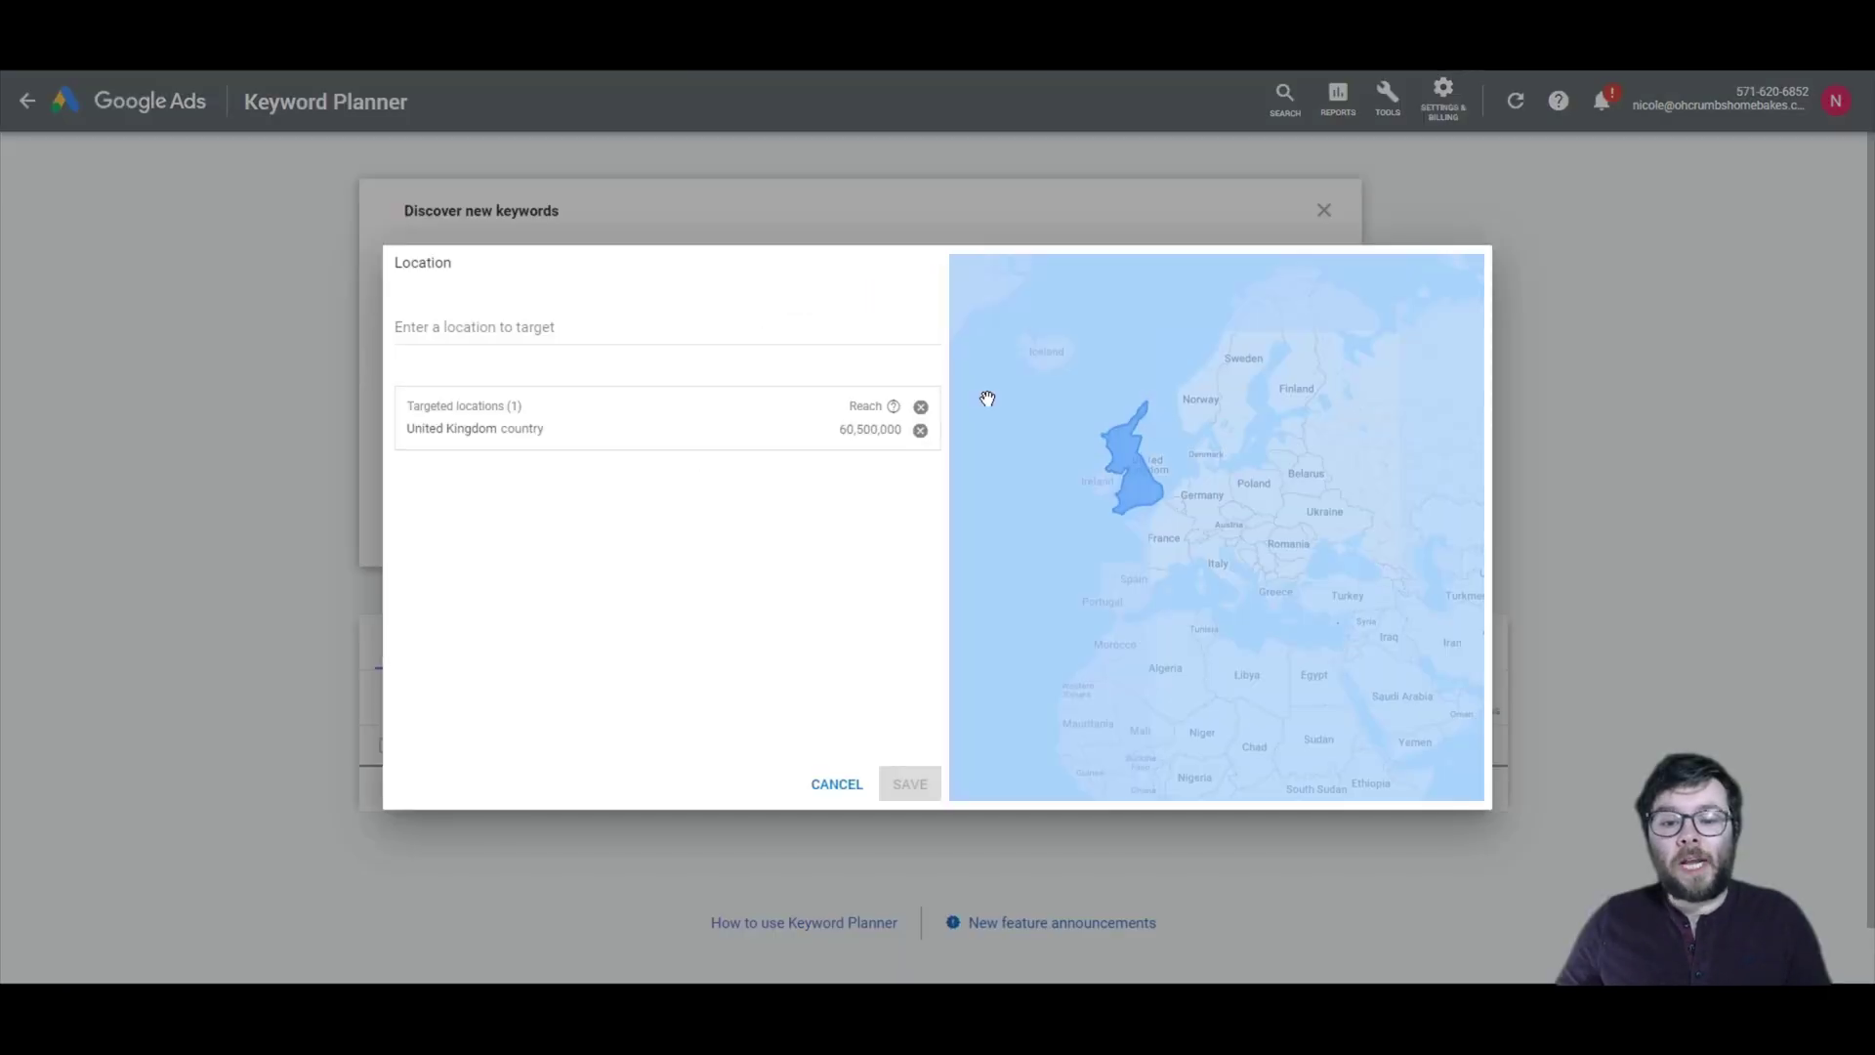
left_click(916, 407)
left_click(903, 779)
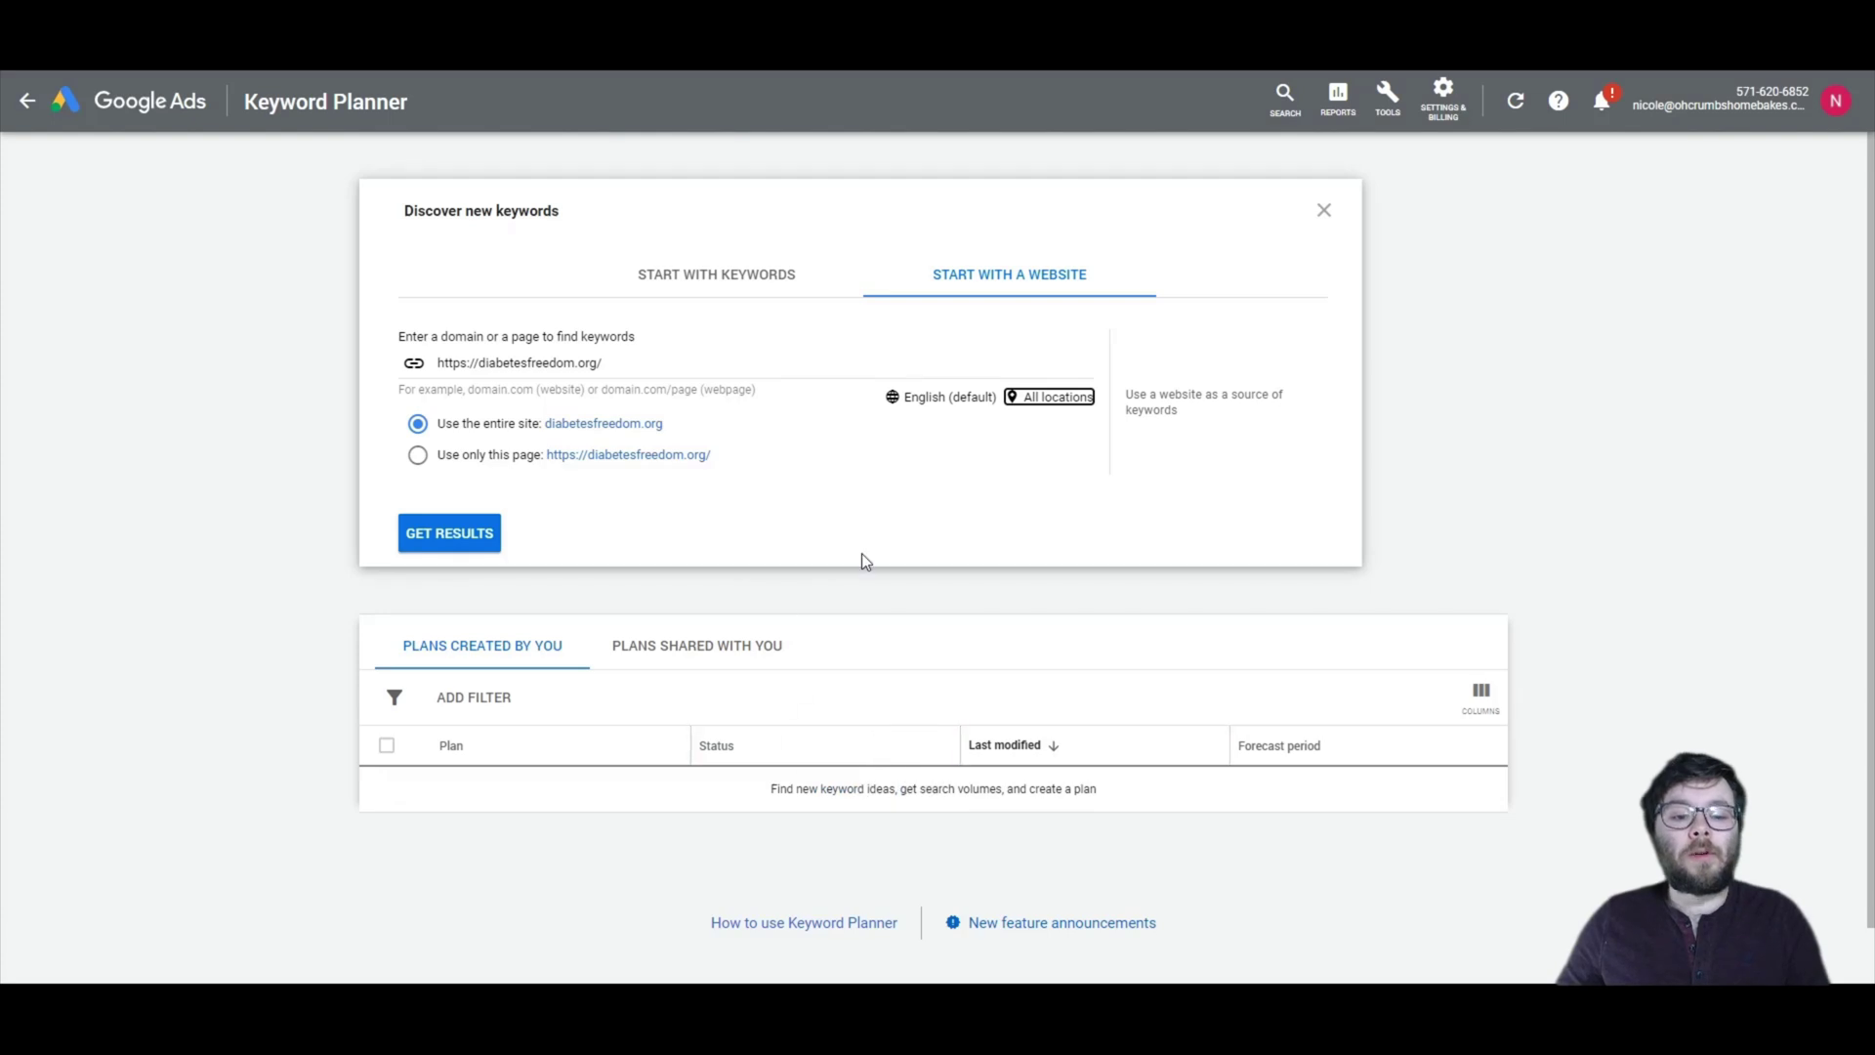
Step: Get the keyword ideas for the entire site and examine their average monthly searches and competition
left_click(472, 543)
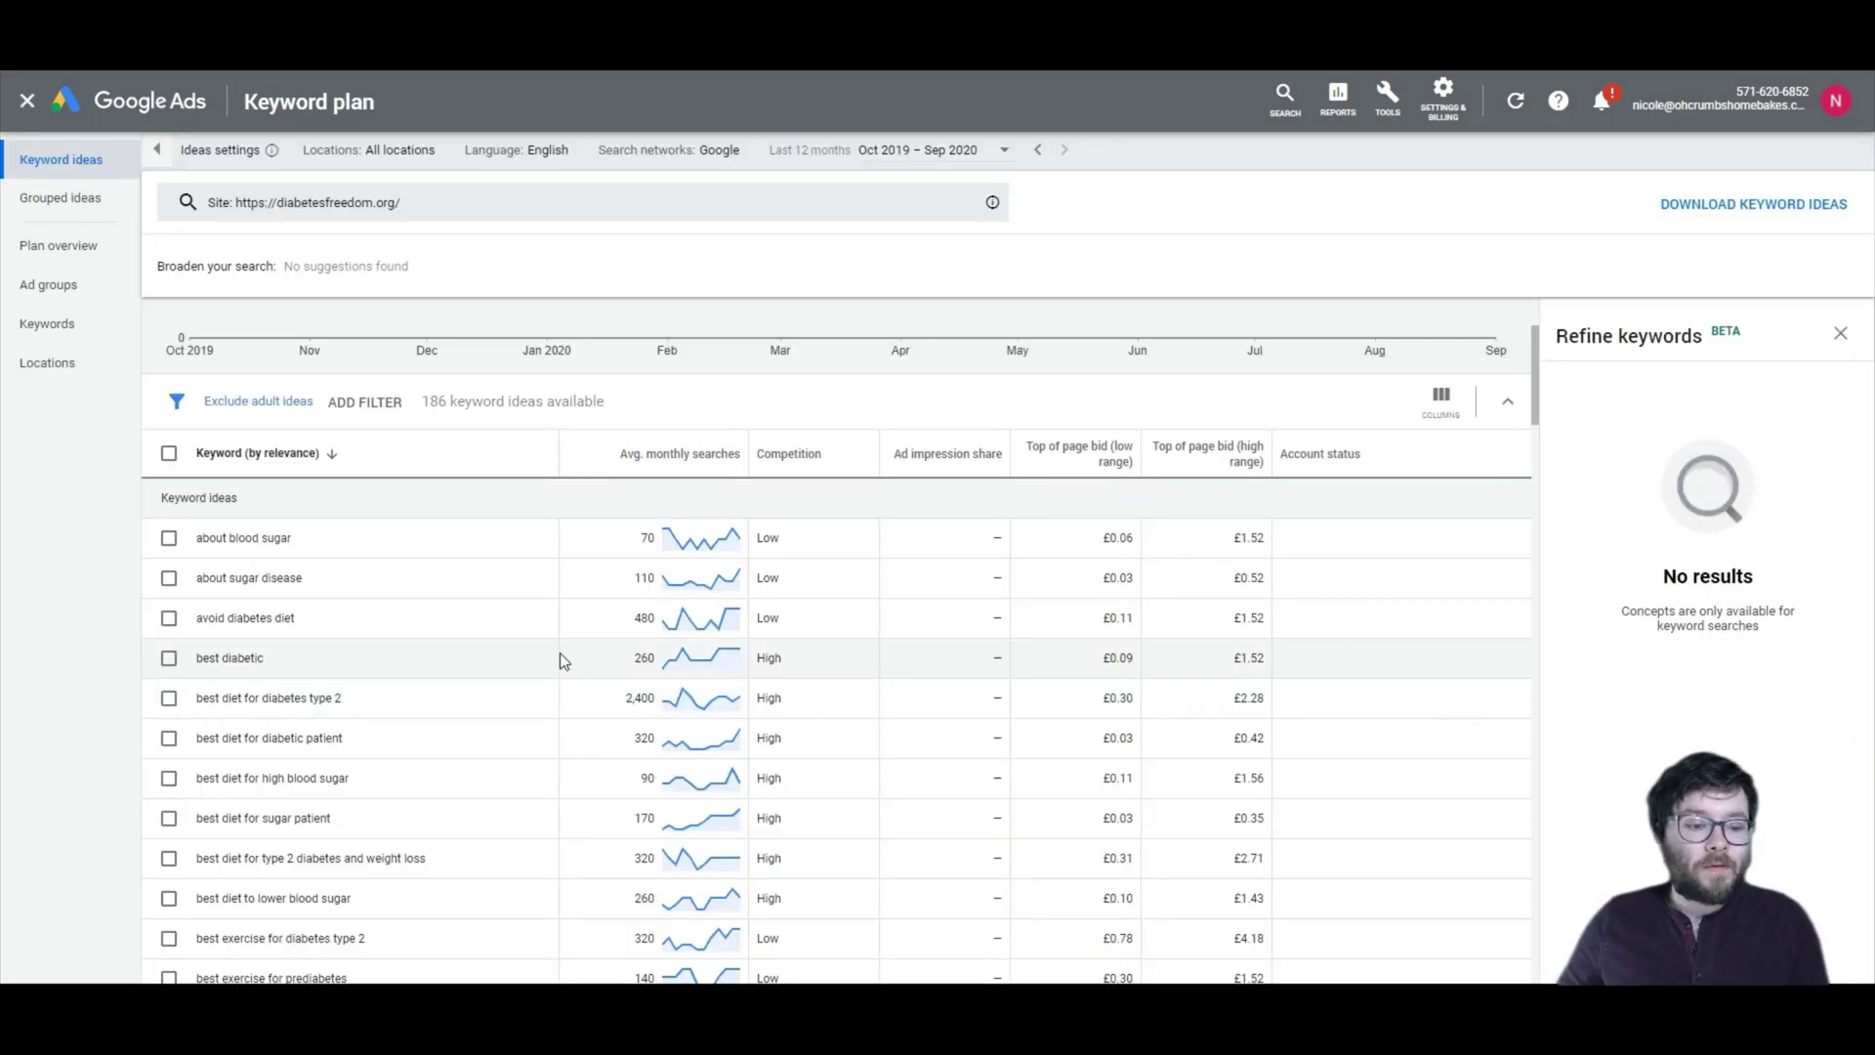
scroll(474, 592, "down", 1)
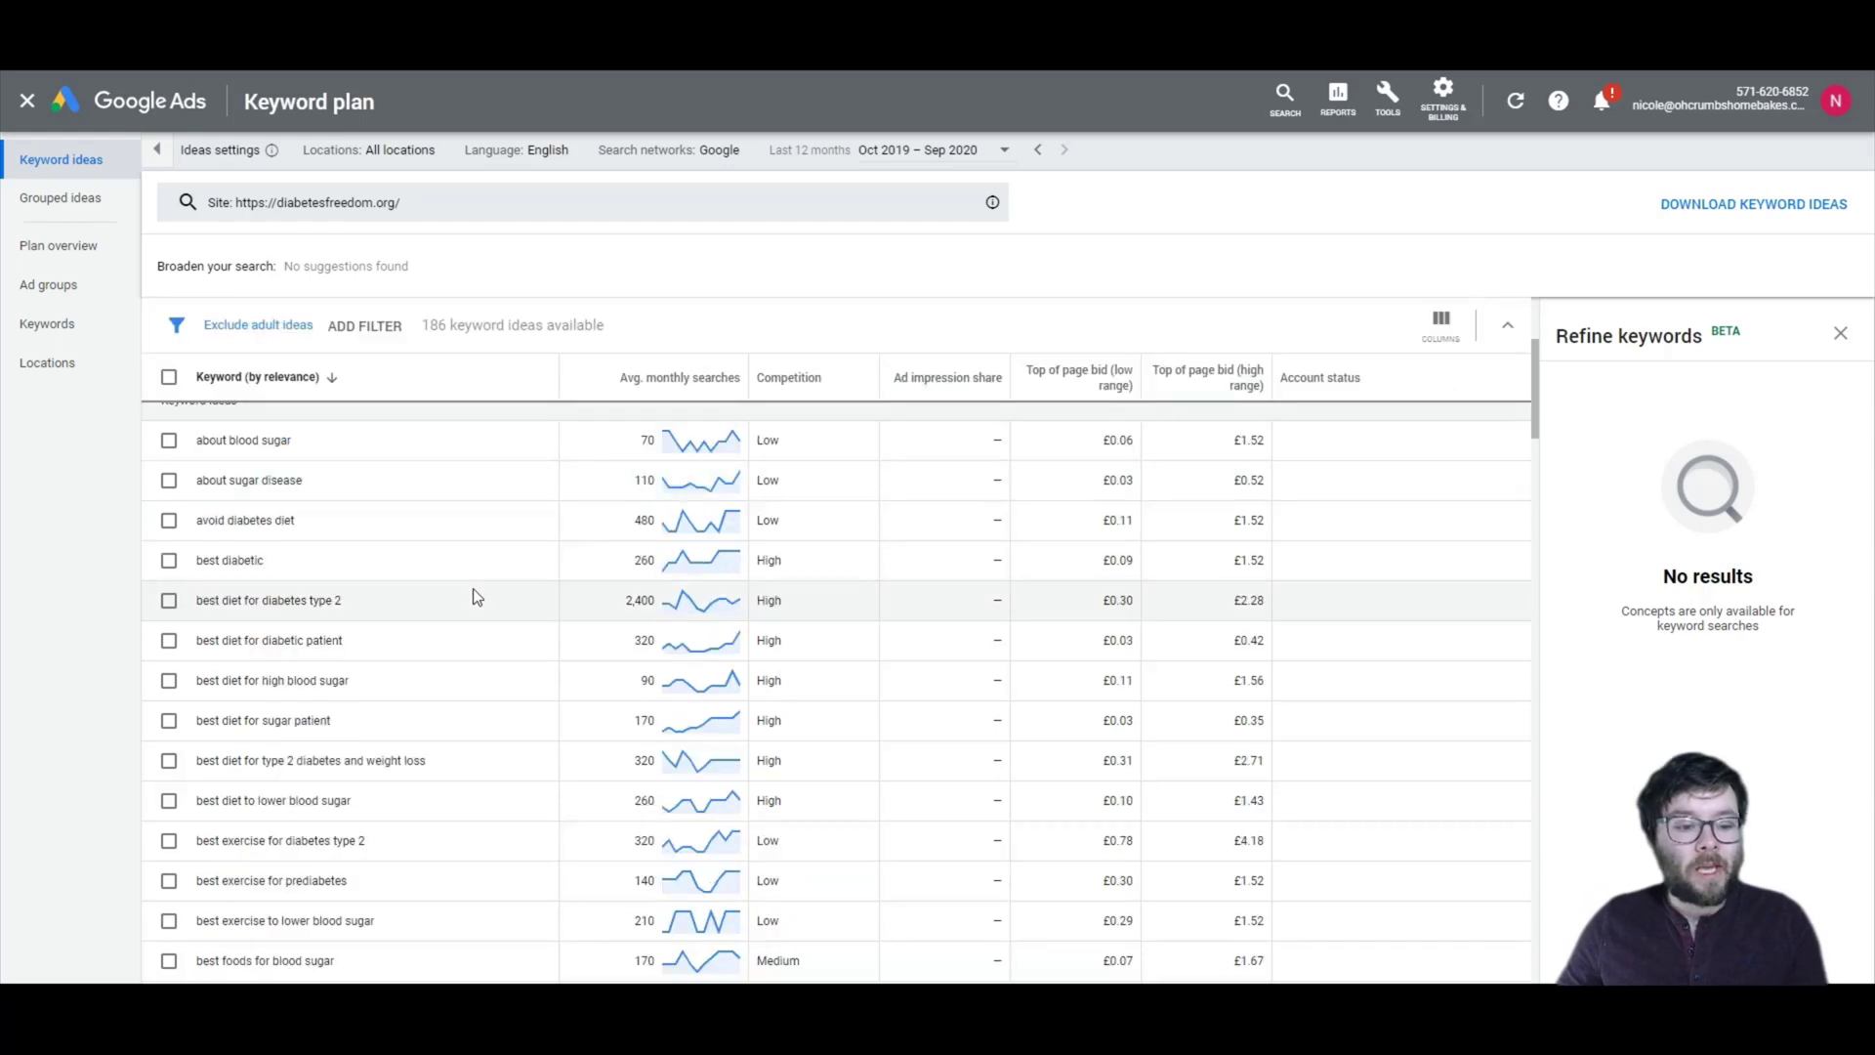
scroll(290, 639, "down", 1)
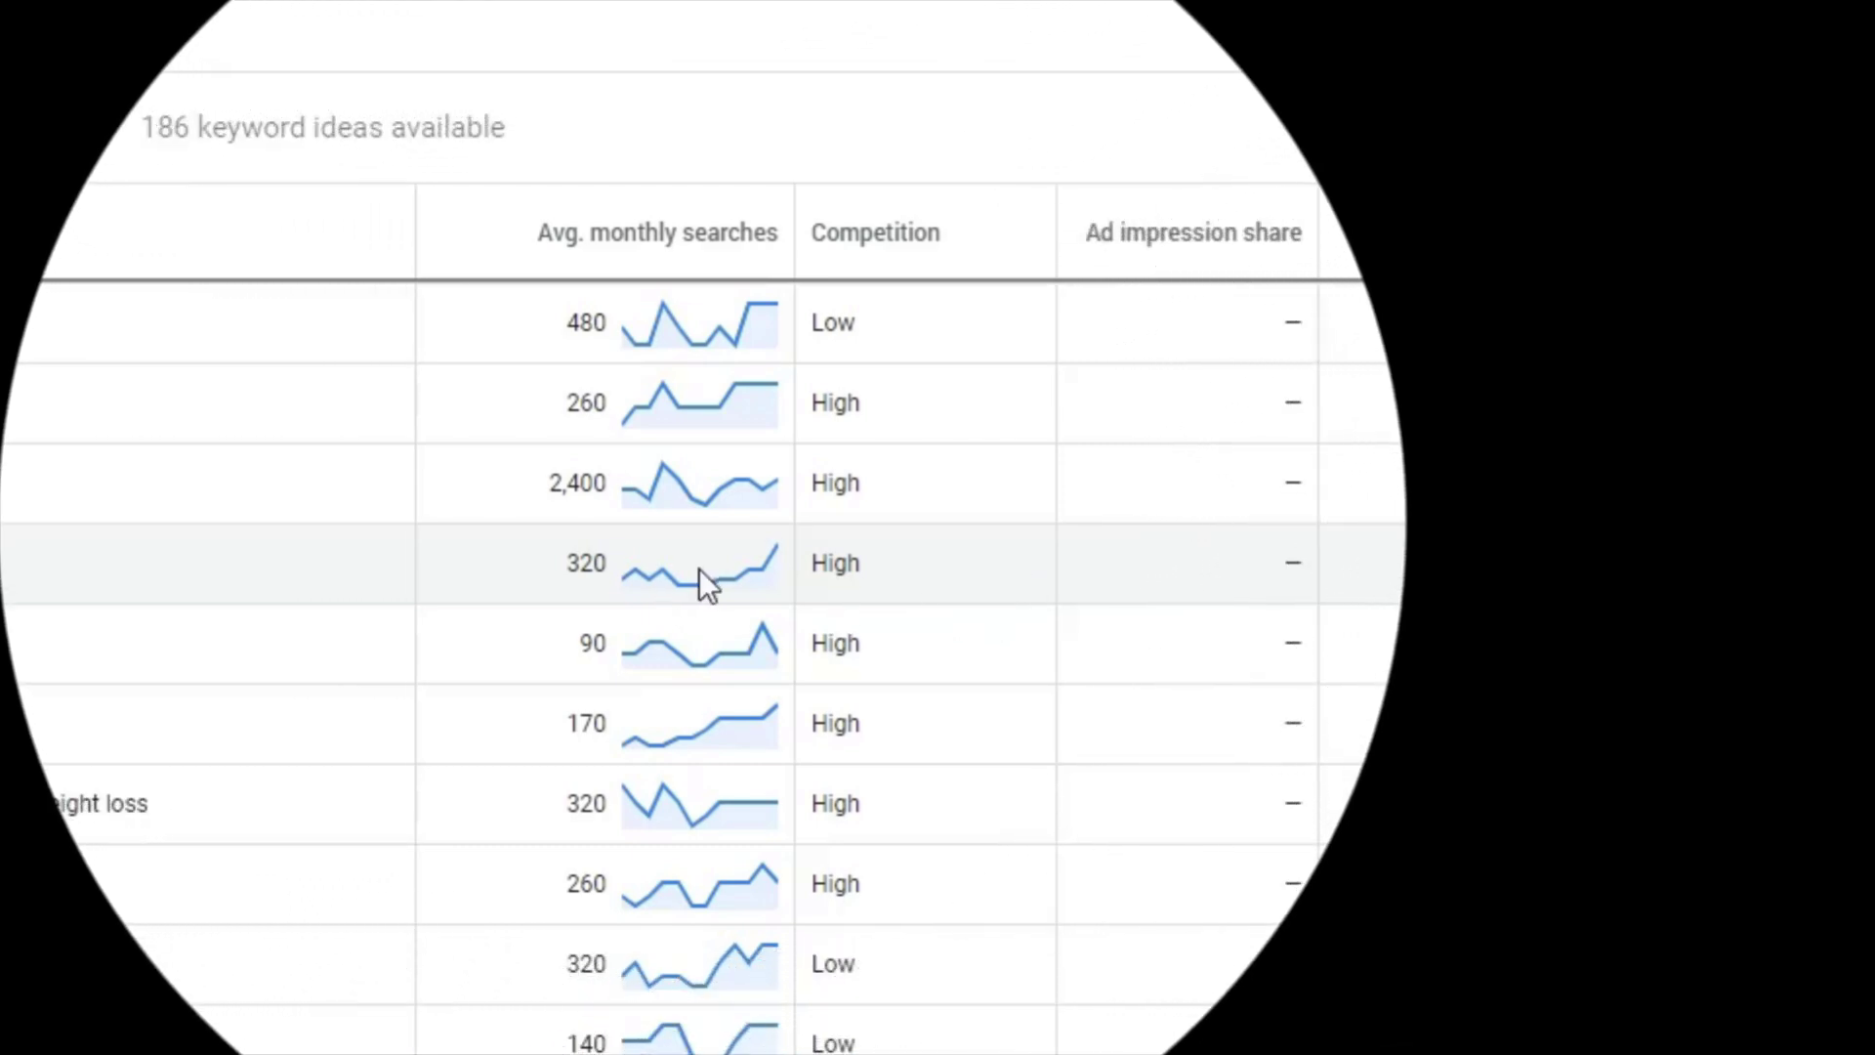
mouse_move(699, 568)
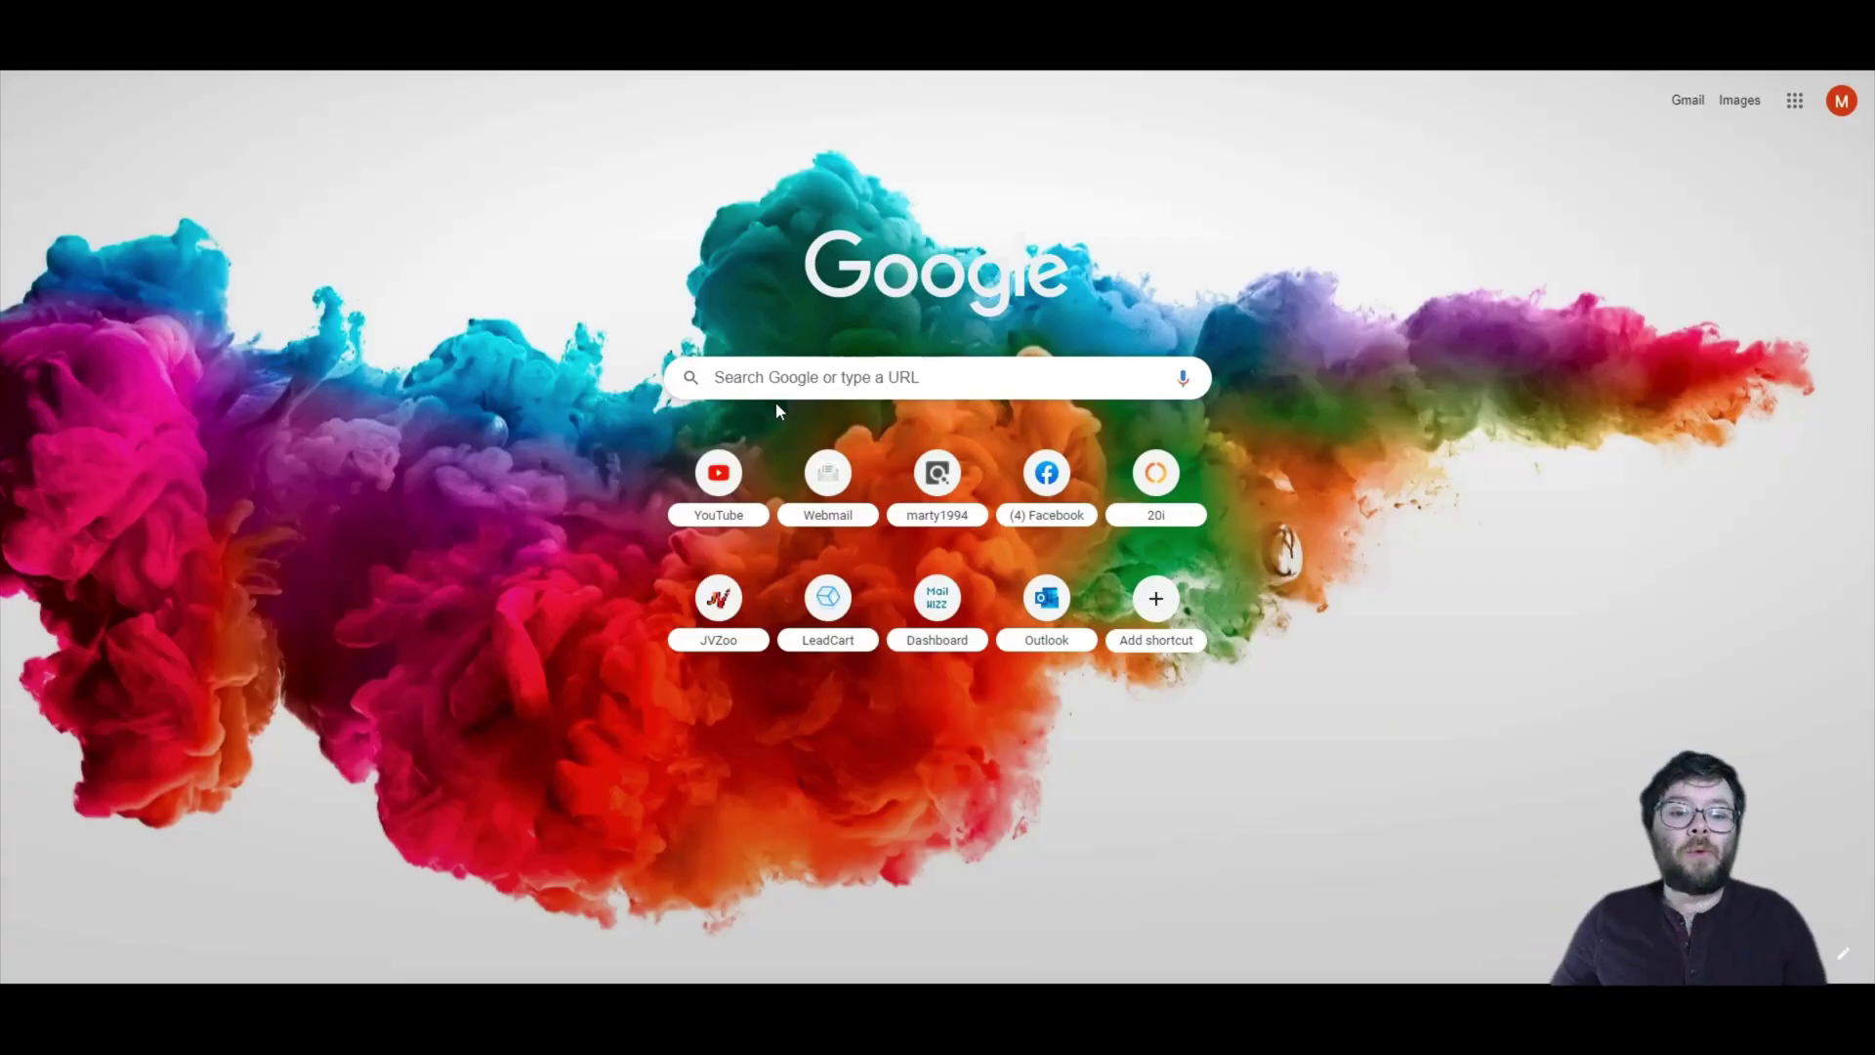
Step: Switch to Google and run a web search for "diabetes"
left_click(817, 375)
type("diabetes")
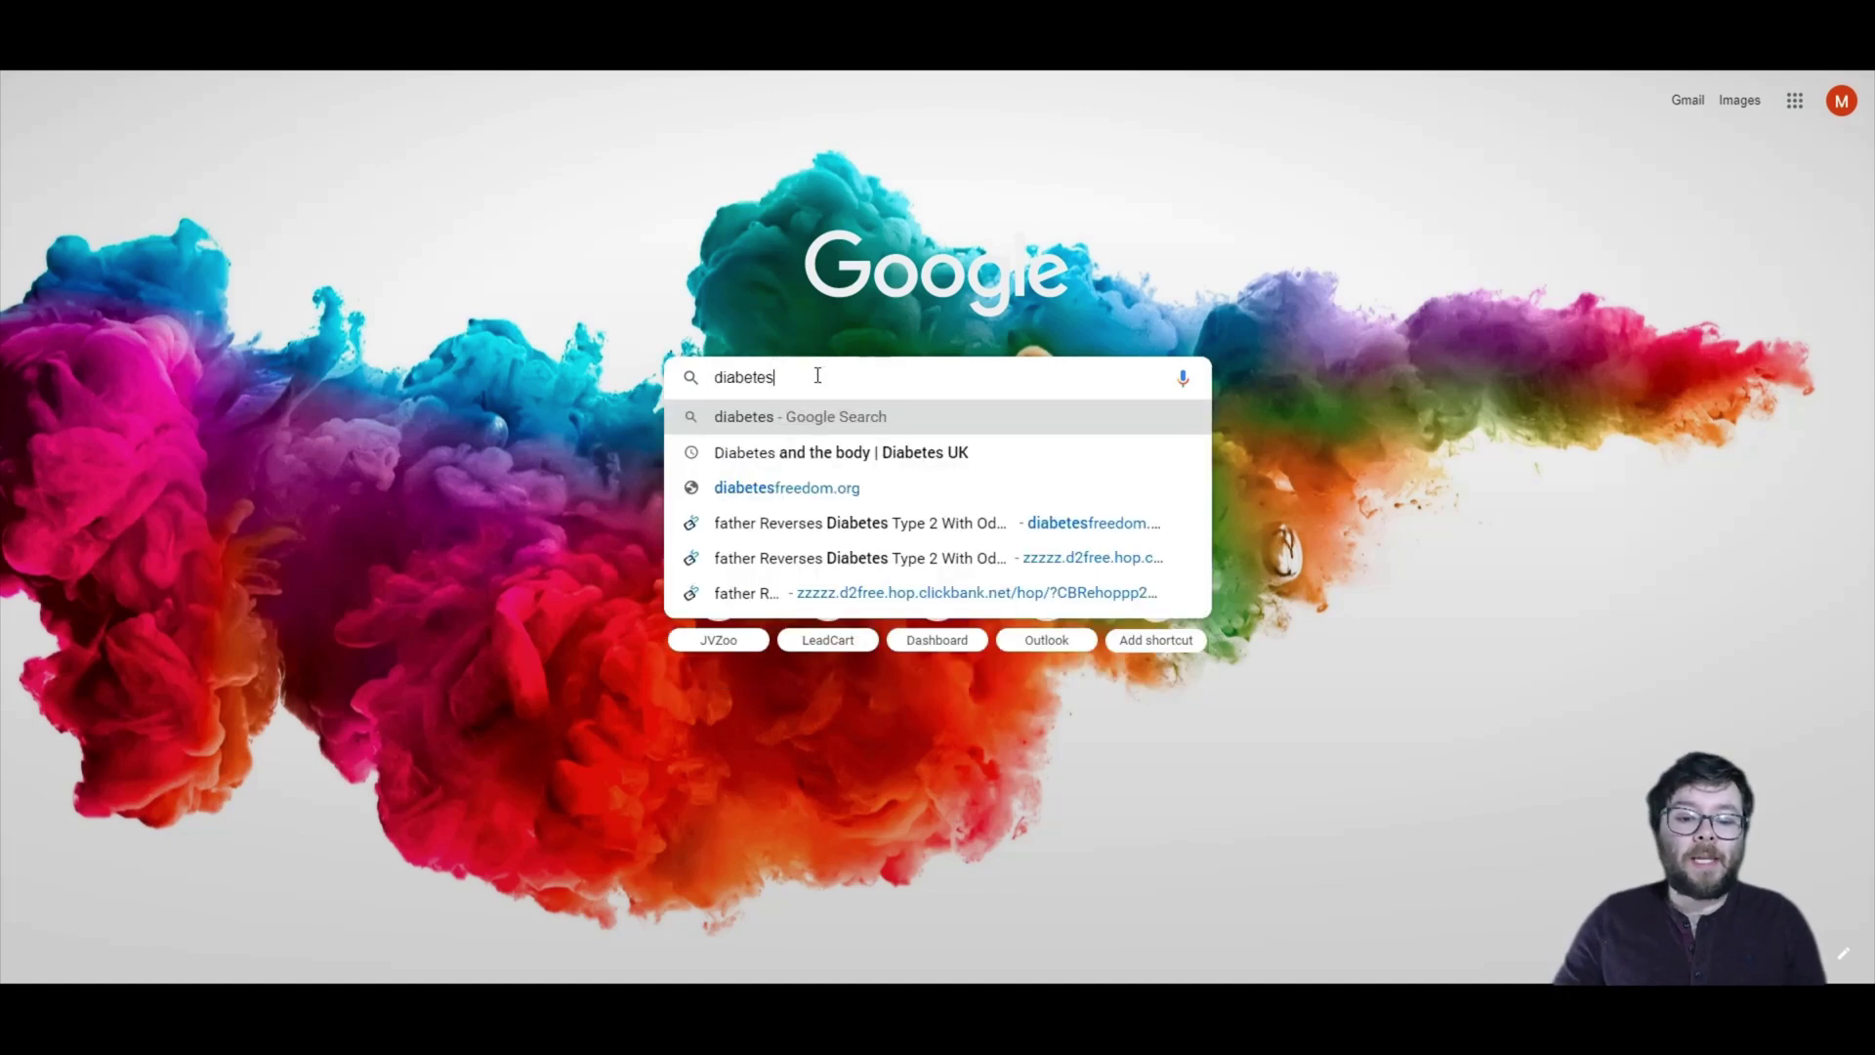
key("Return")
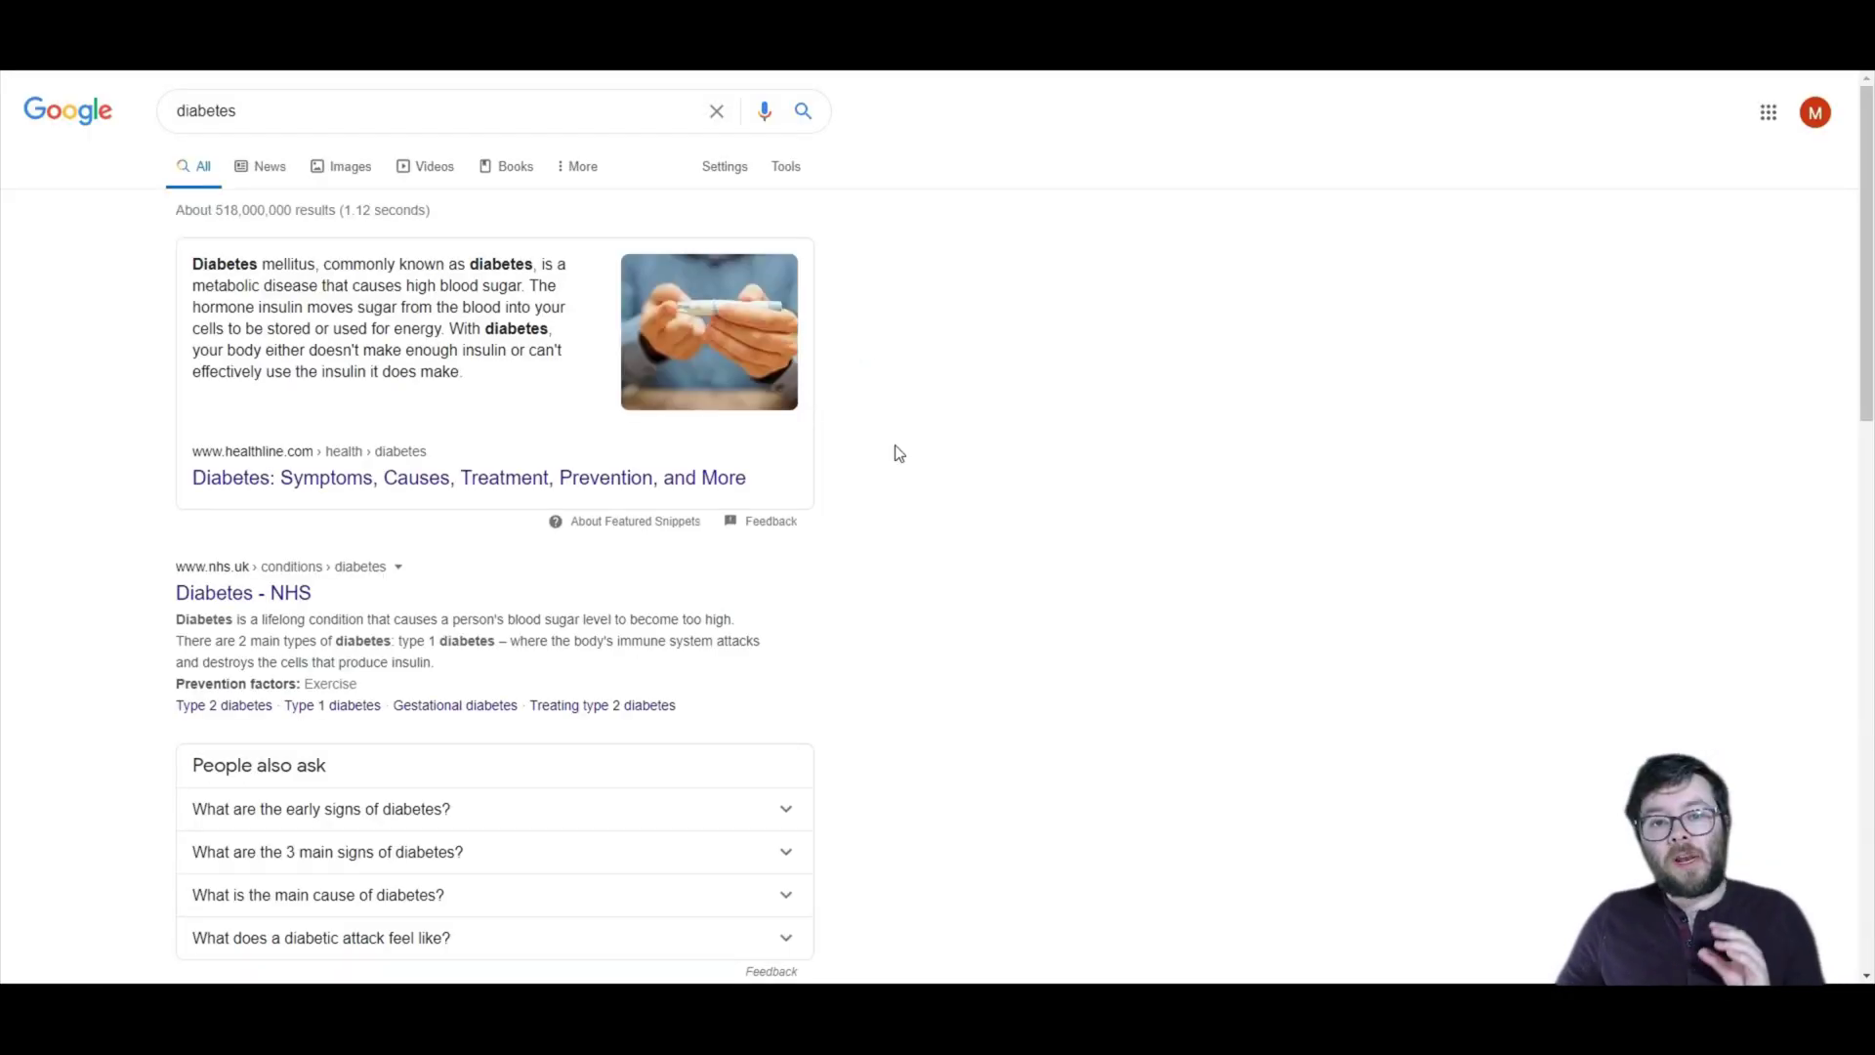
Step: Expand the "What are the early signs of diabetes?" question under People also ask to read its answer
scroll(735, 378, "down", 3)
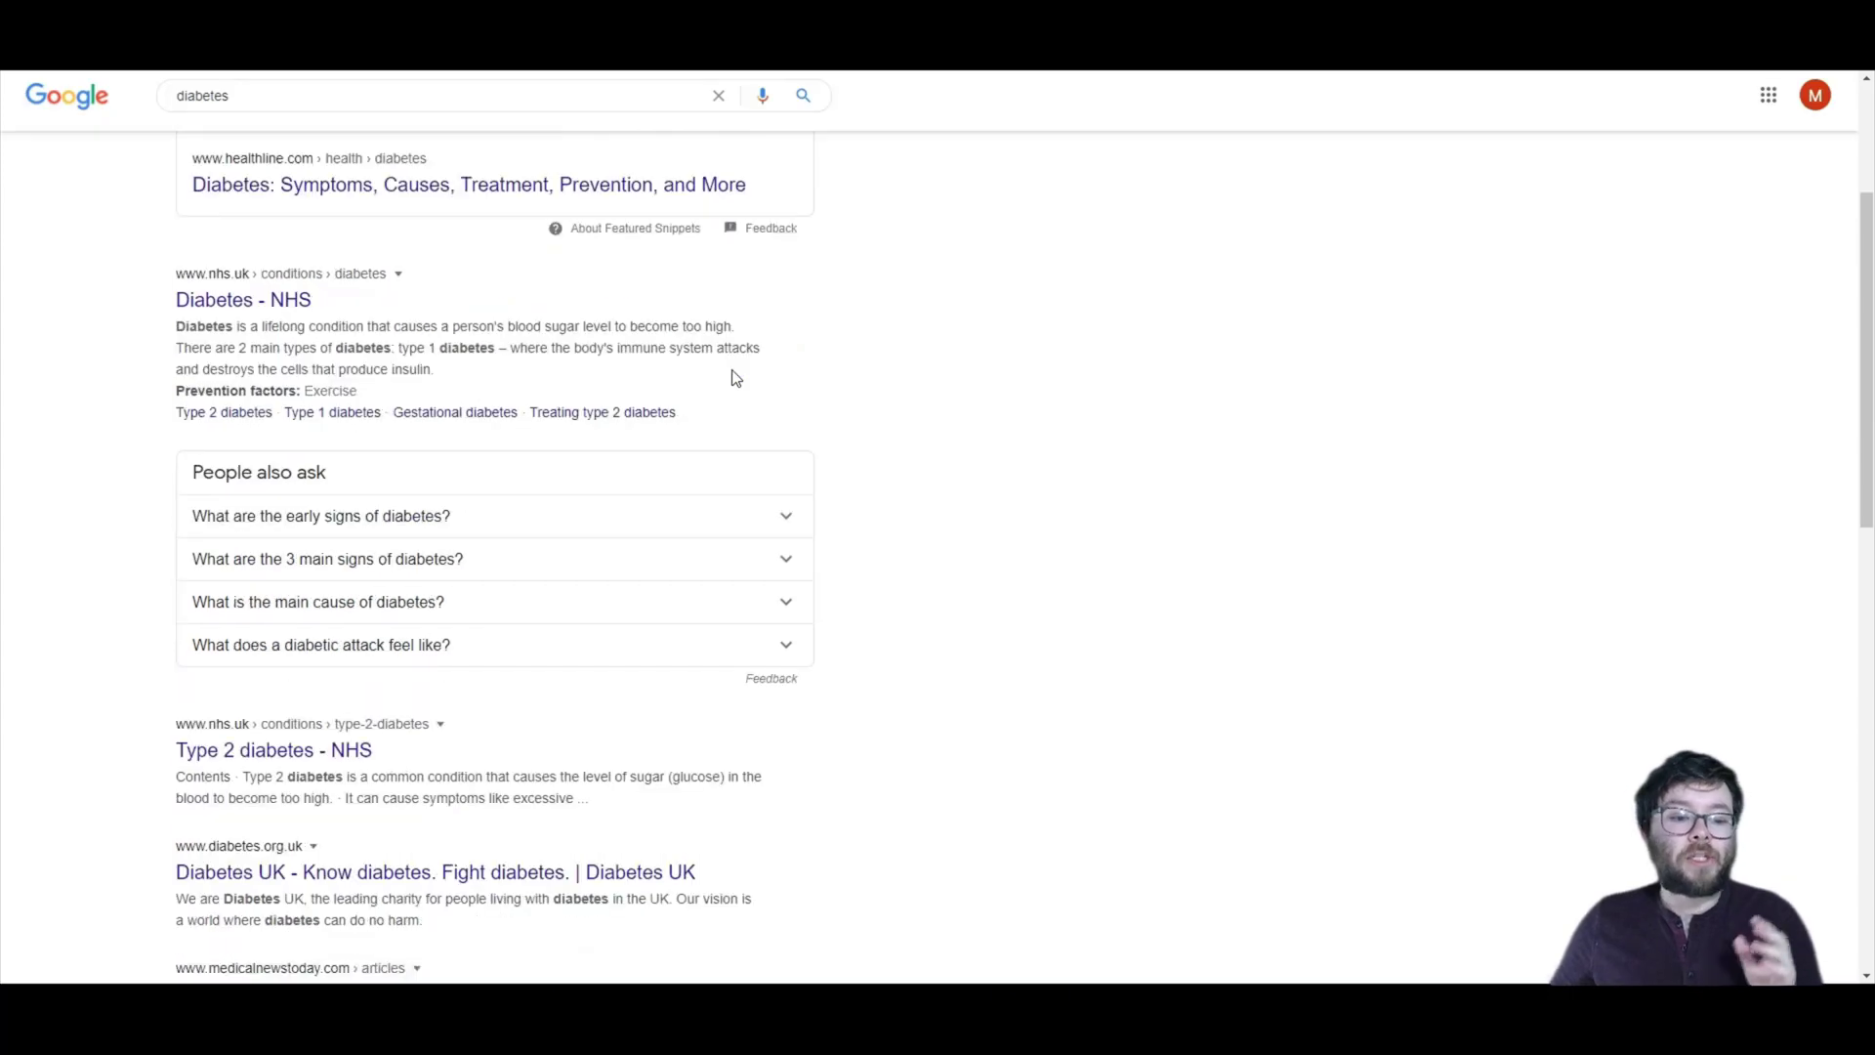
scroll(509, 618, "down", 1)
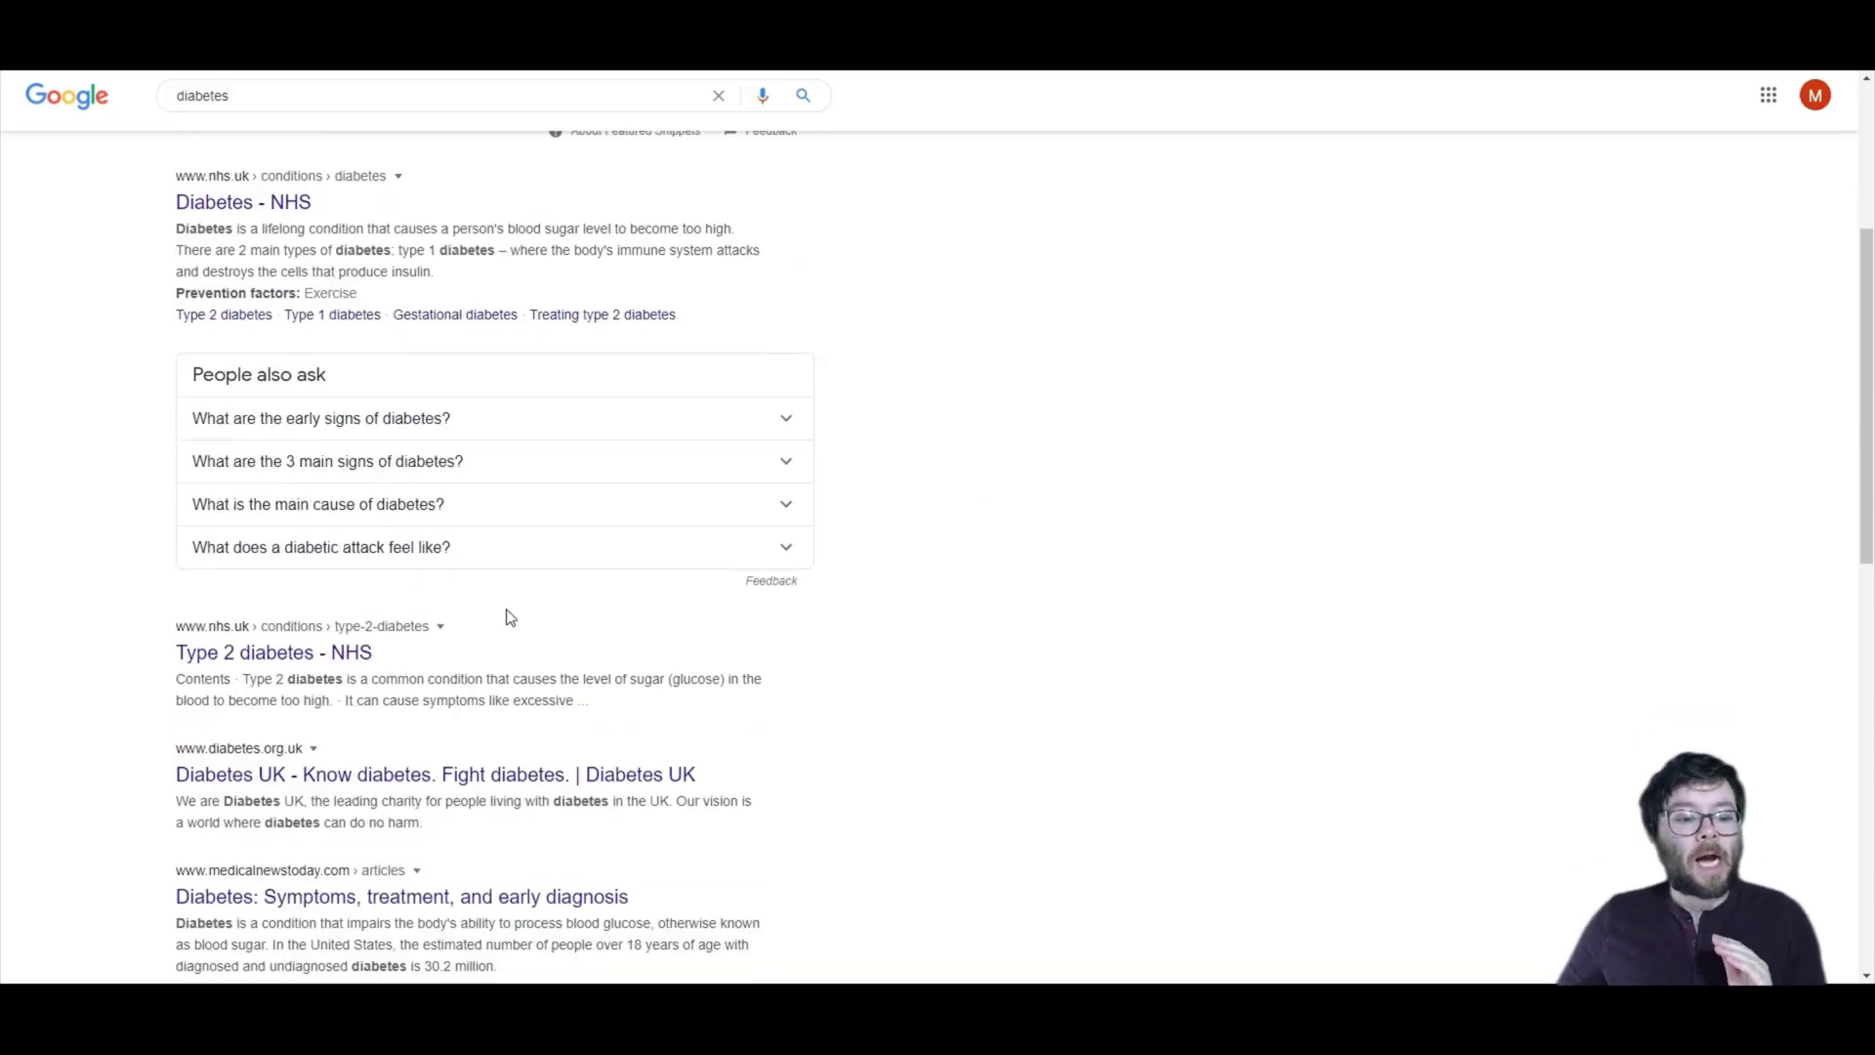
scroll(548, 635, "down", 3)
scroll(732, 694, "up", 2)
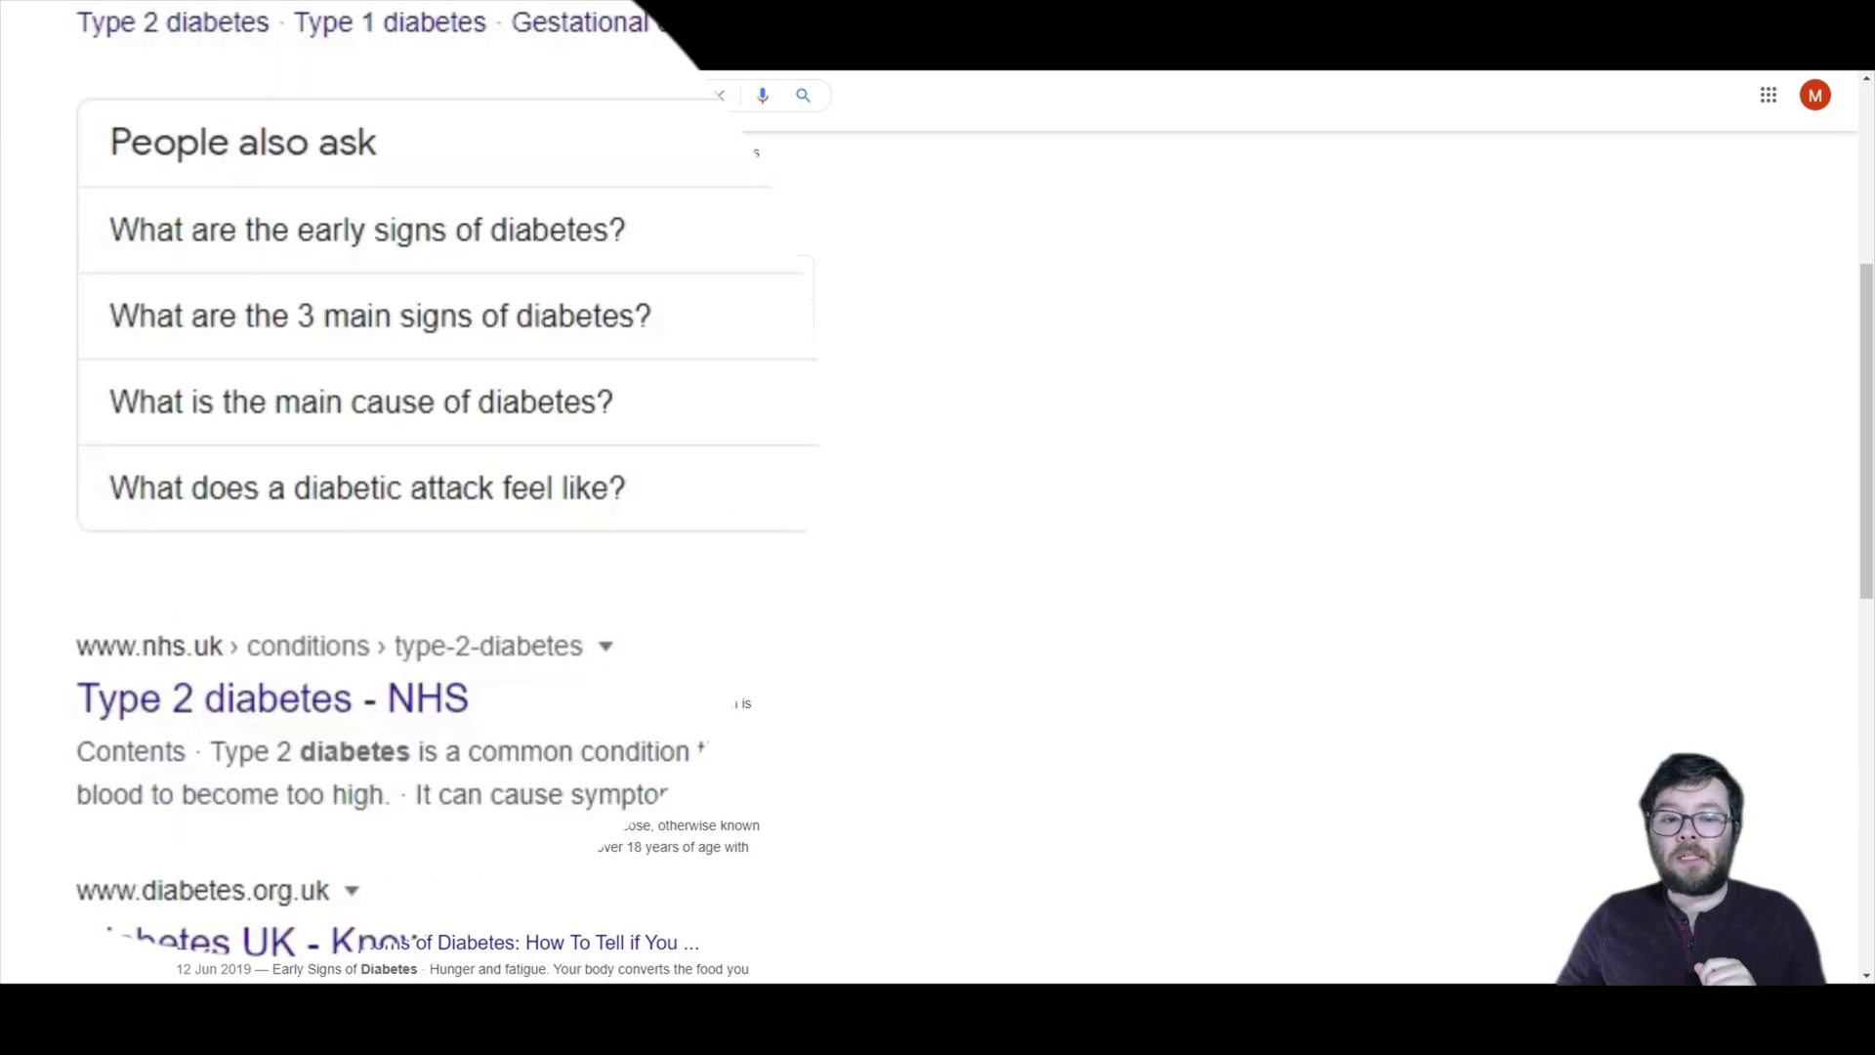
left_click(367, 230)
left_click(367, 229)
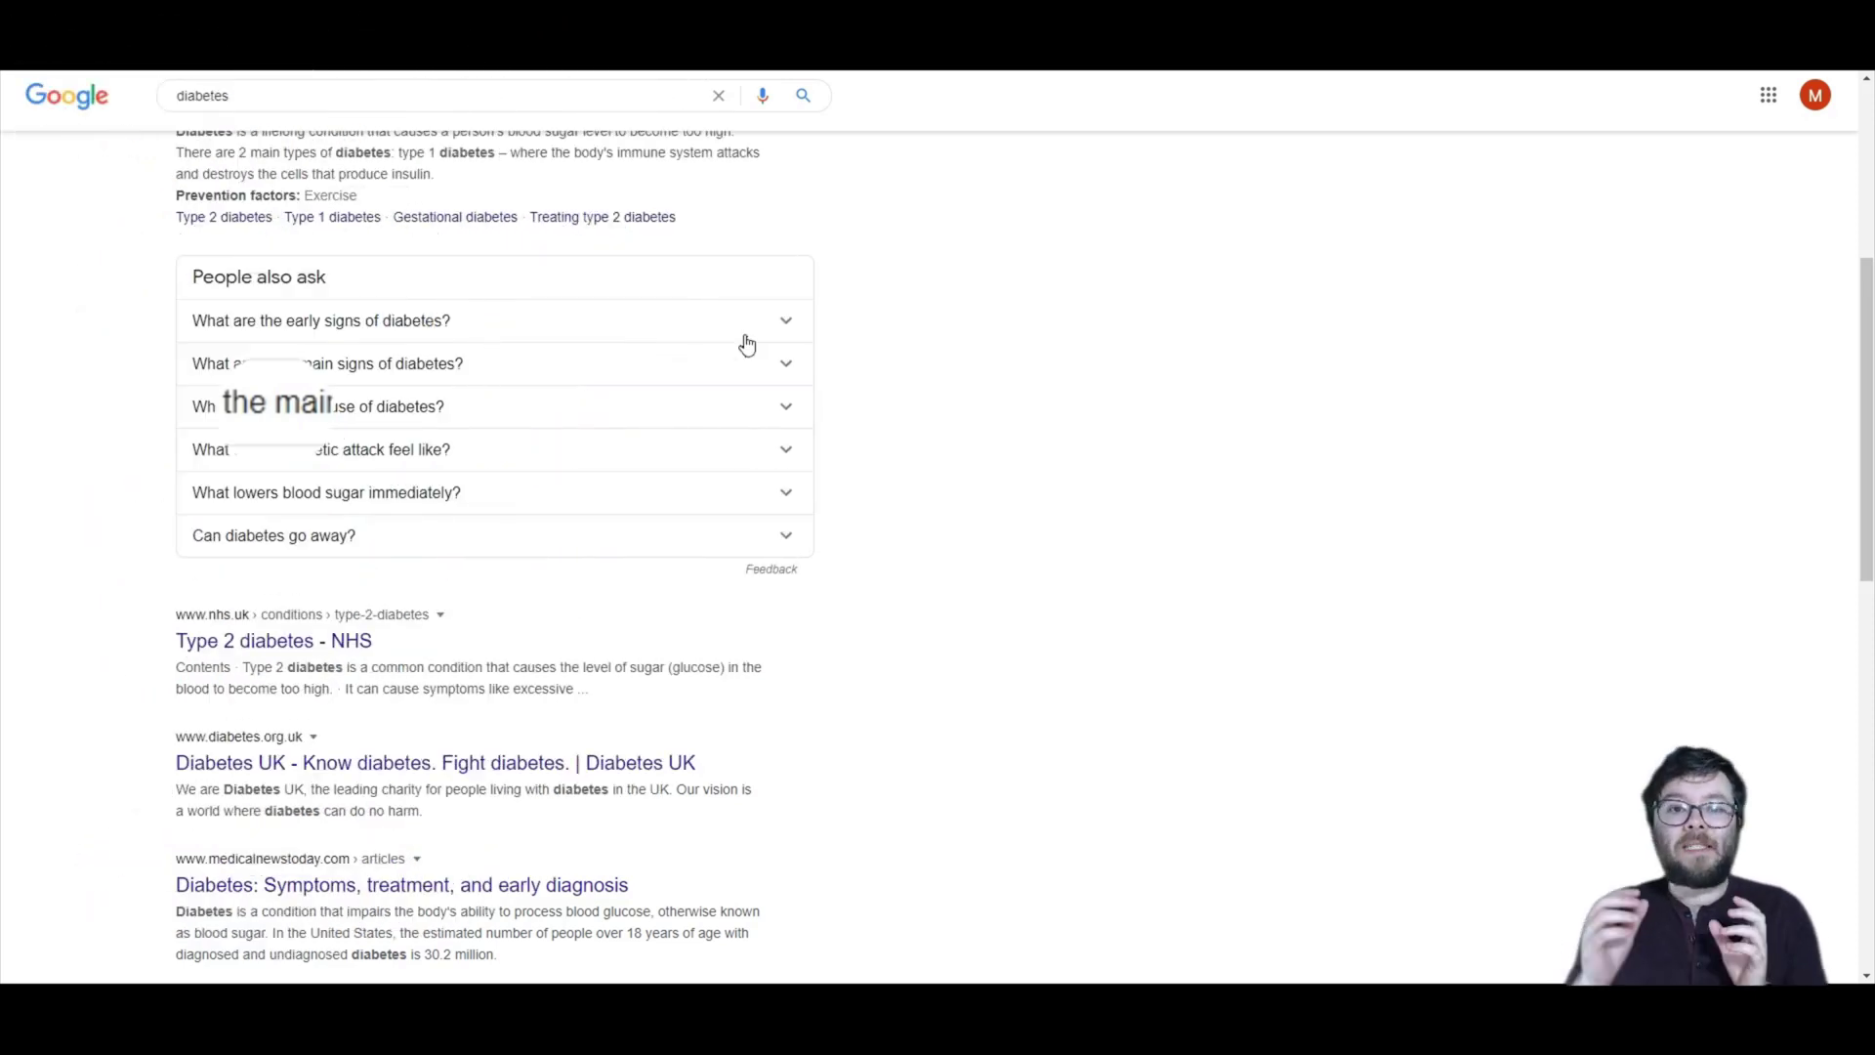
left_click(734, 328)
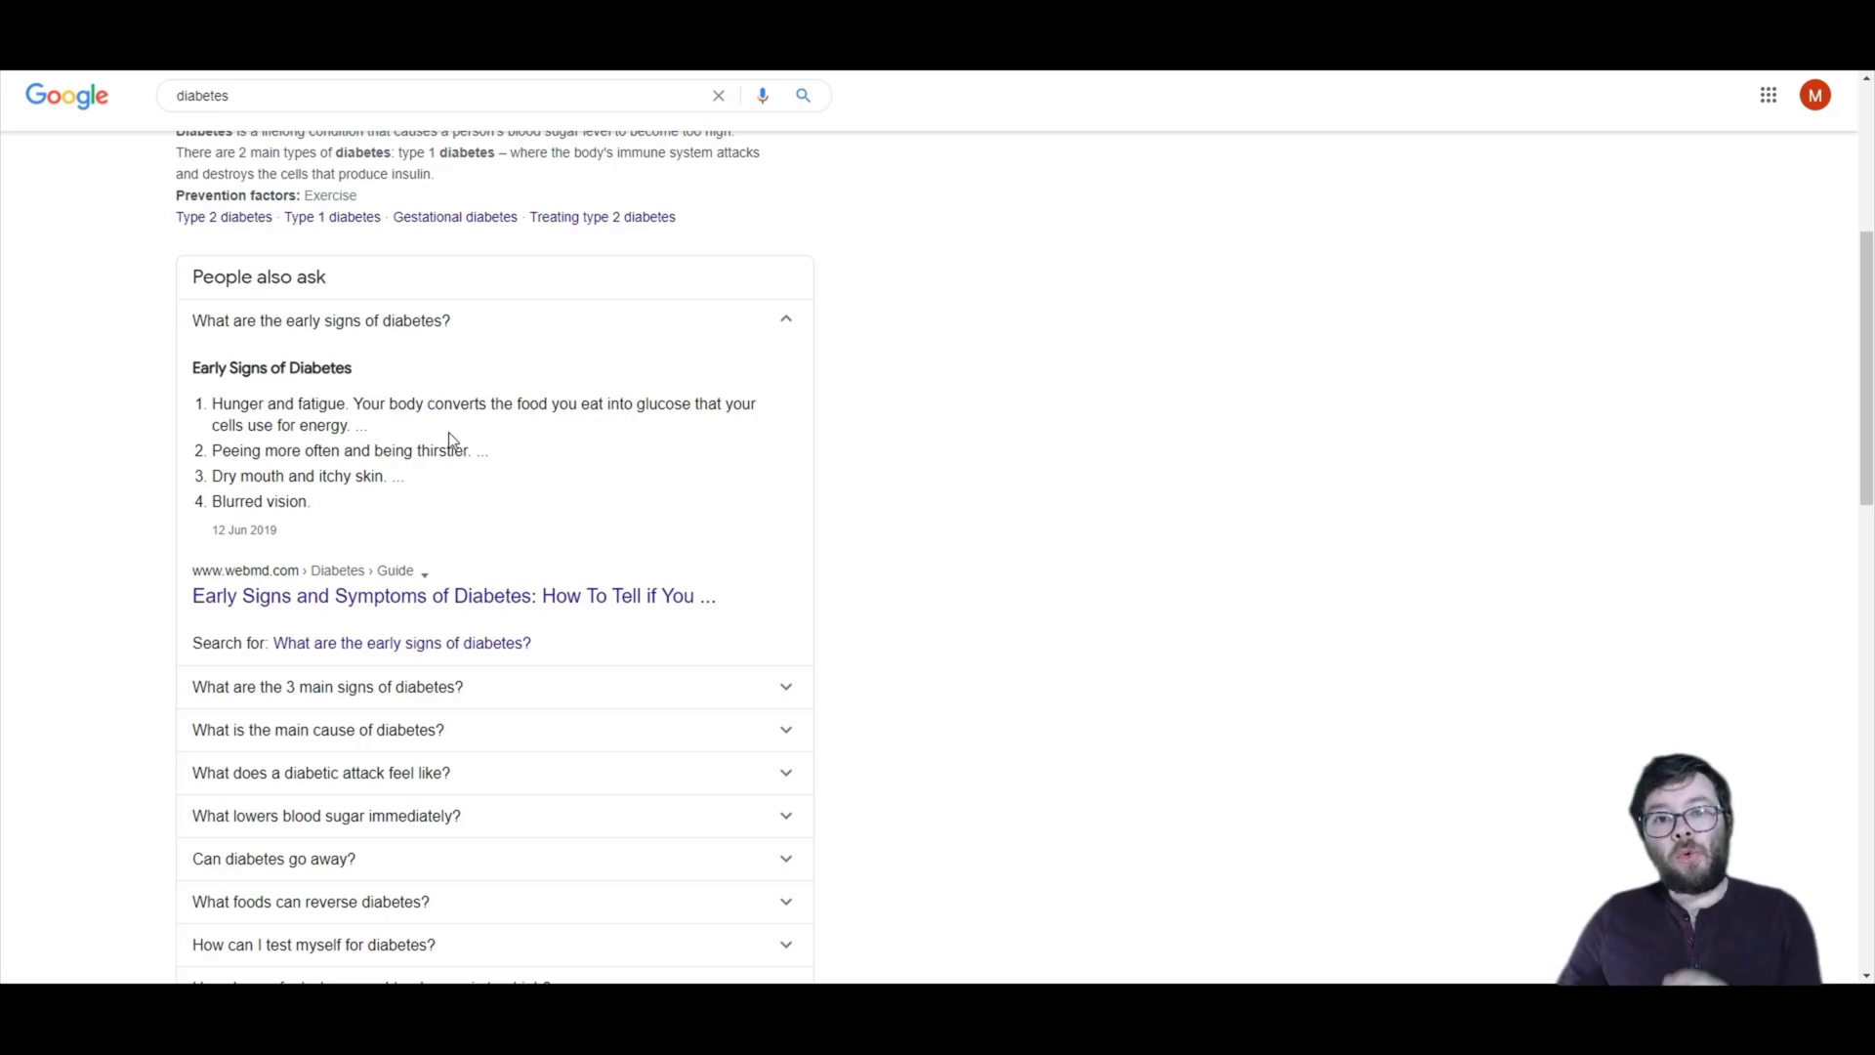
Step: Highlight the "Searches related to diabetes" heading at the end of the results and examine the related searches
scroll(960, 505, "down", 15)
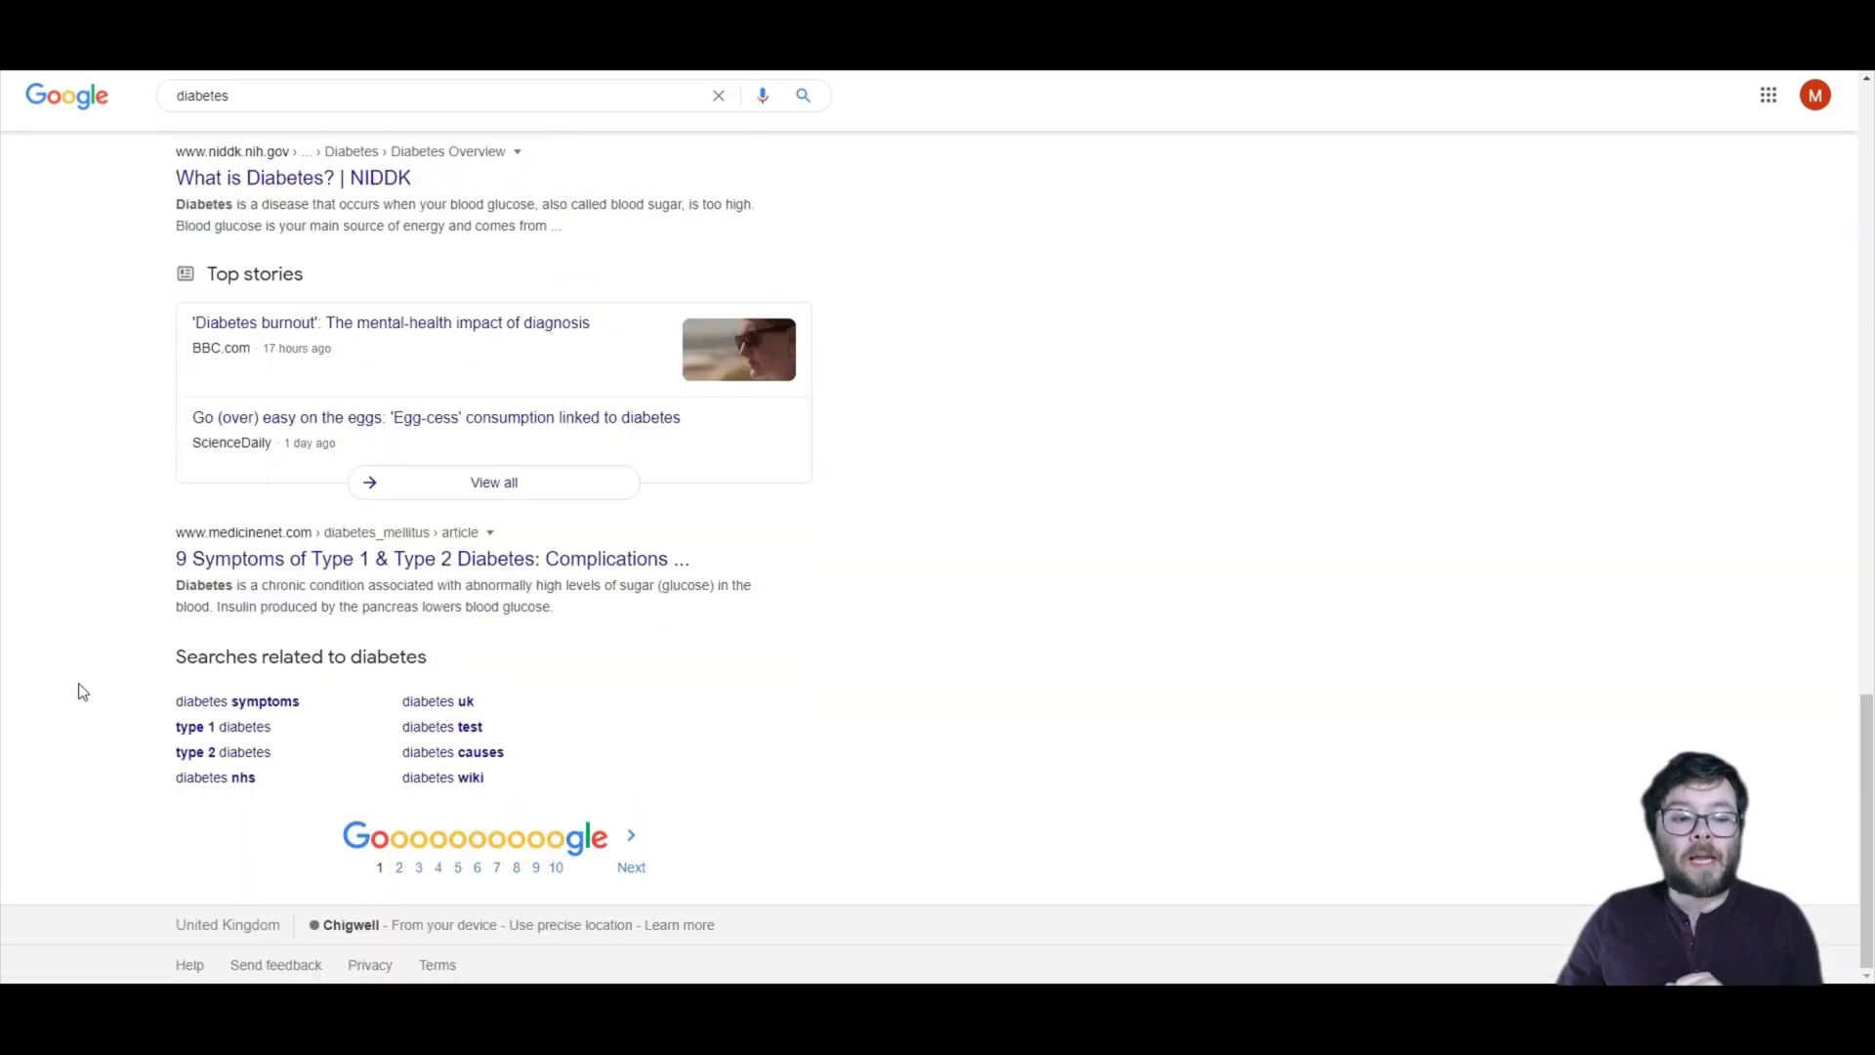
left_click_drag(184, 655, 467, 657)
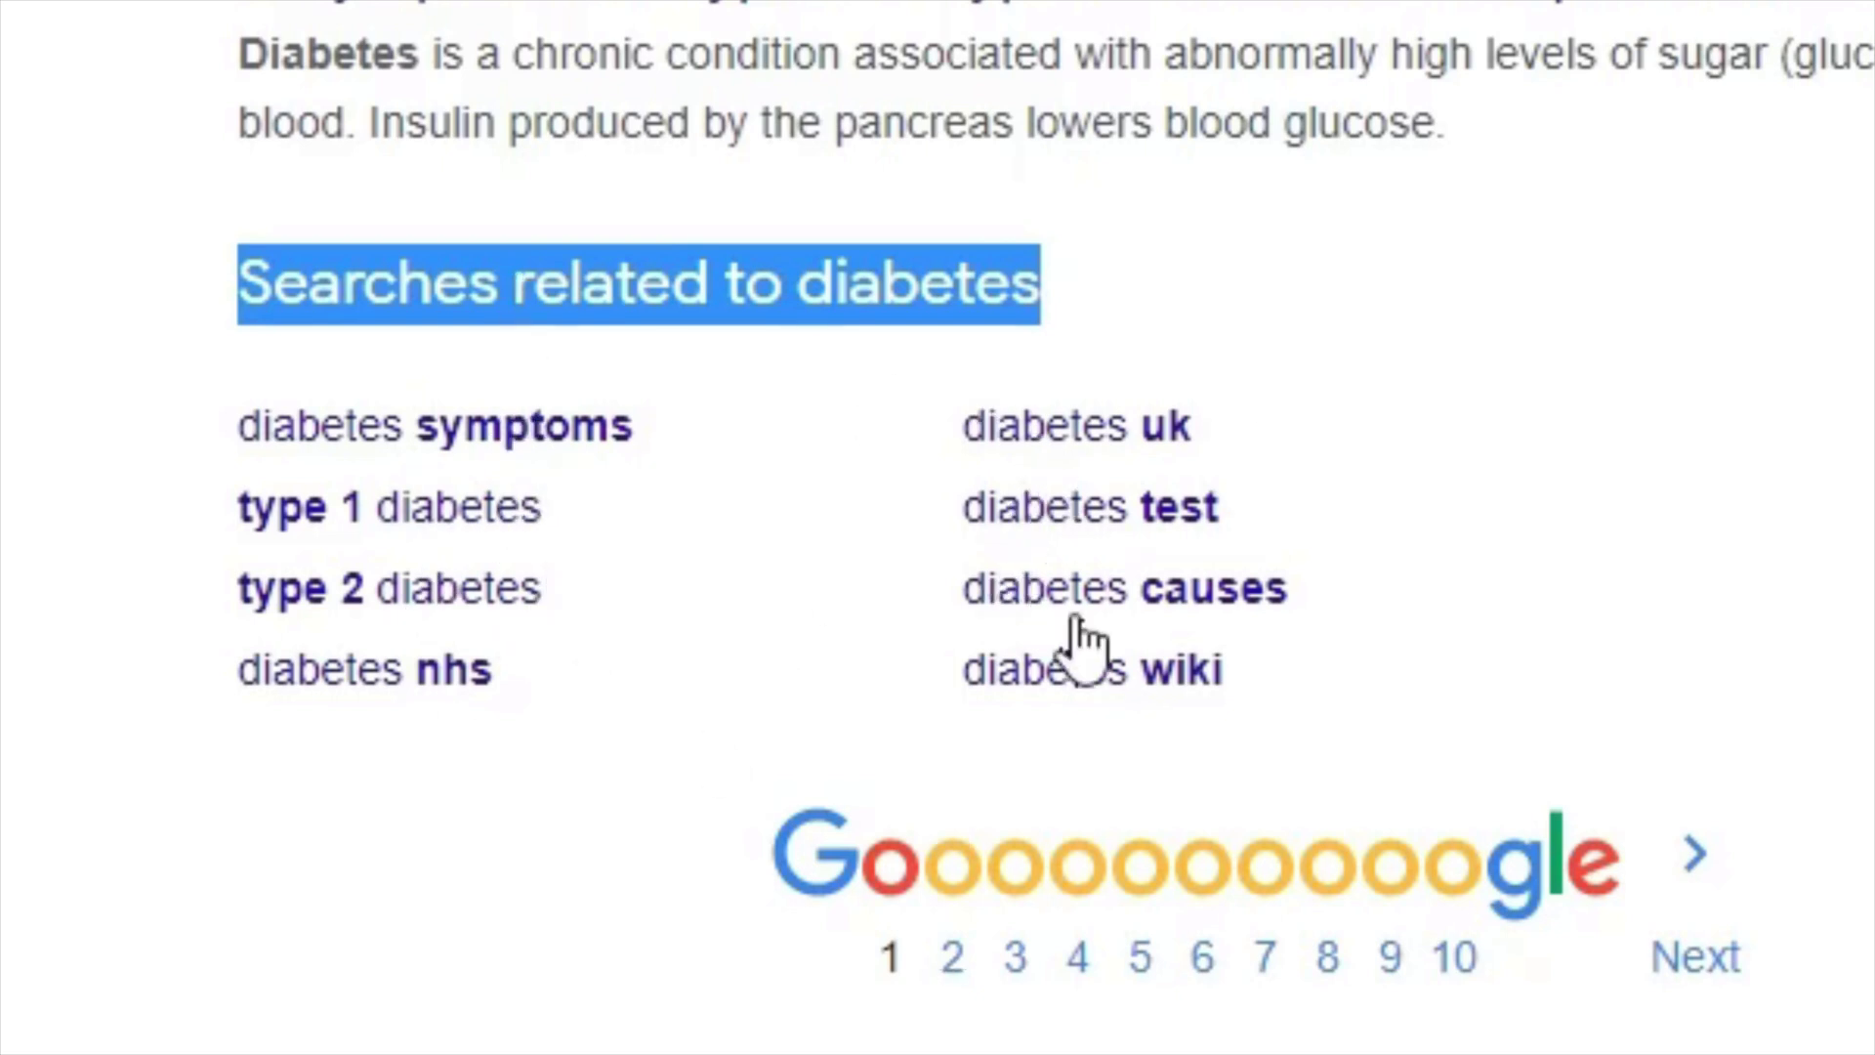
left_click(0, 503)
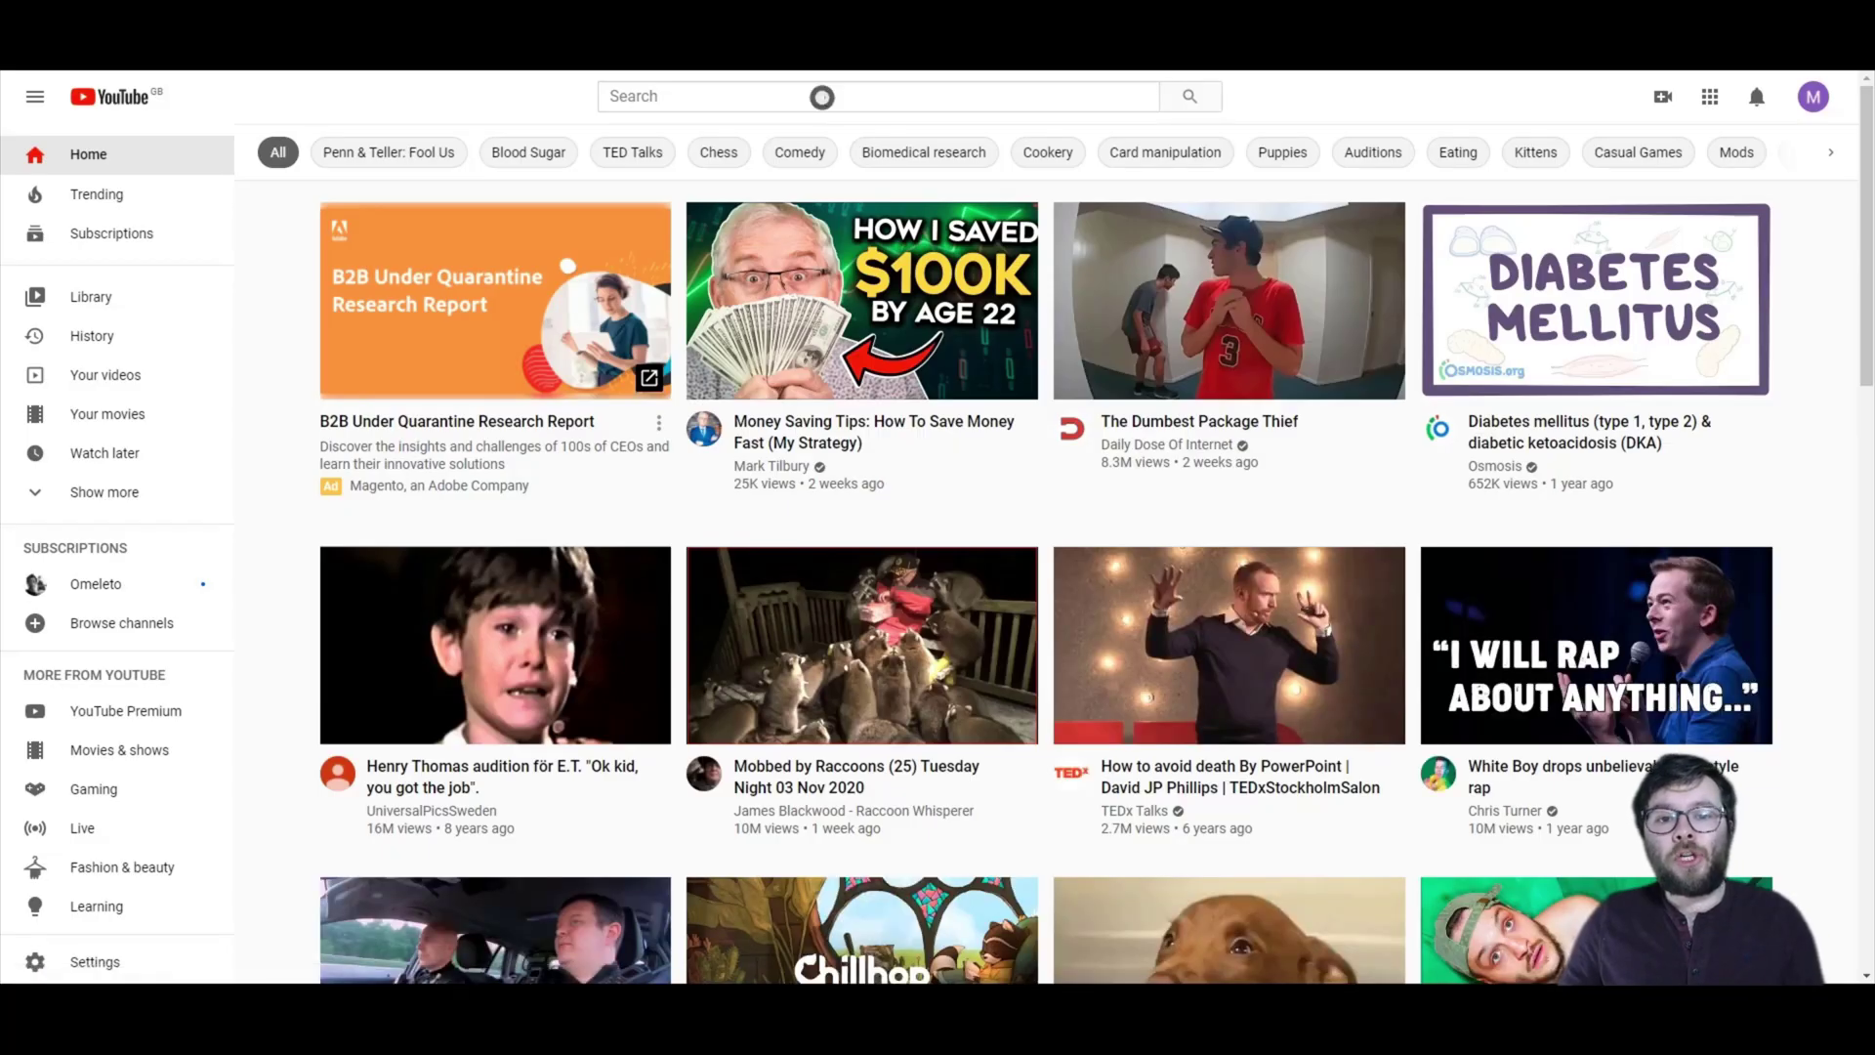
Step: Switch to YouTube and search for "diabetes" videos
left_click(821, 96)
type("diabetes")
key("Return")
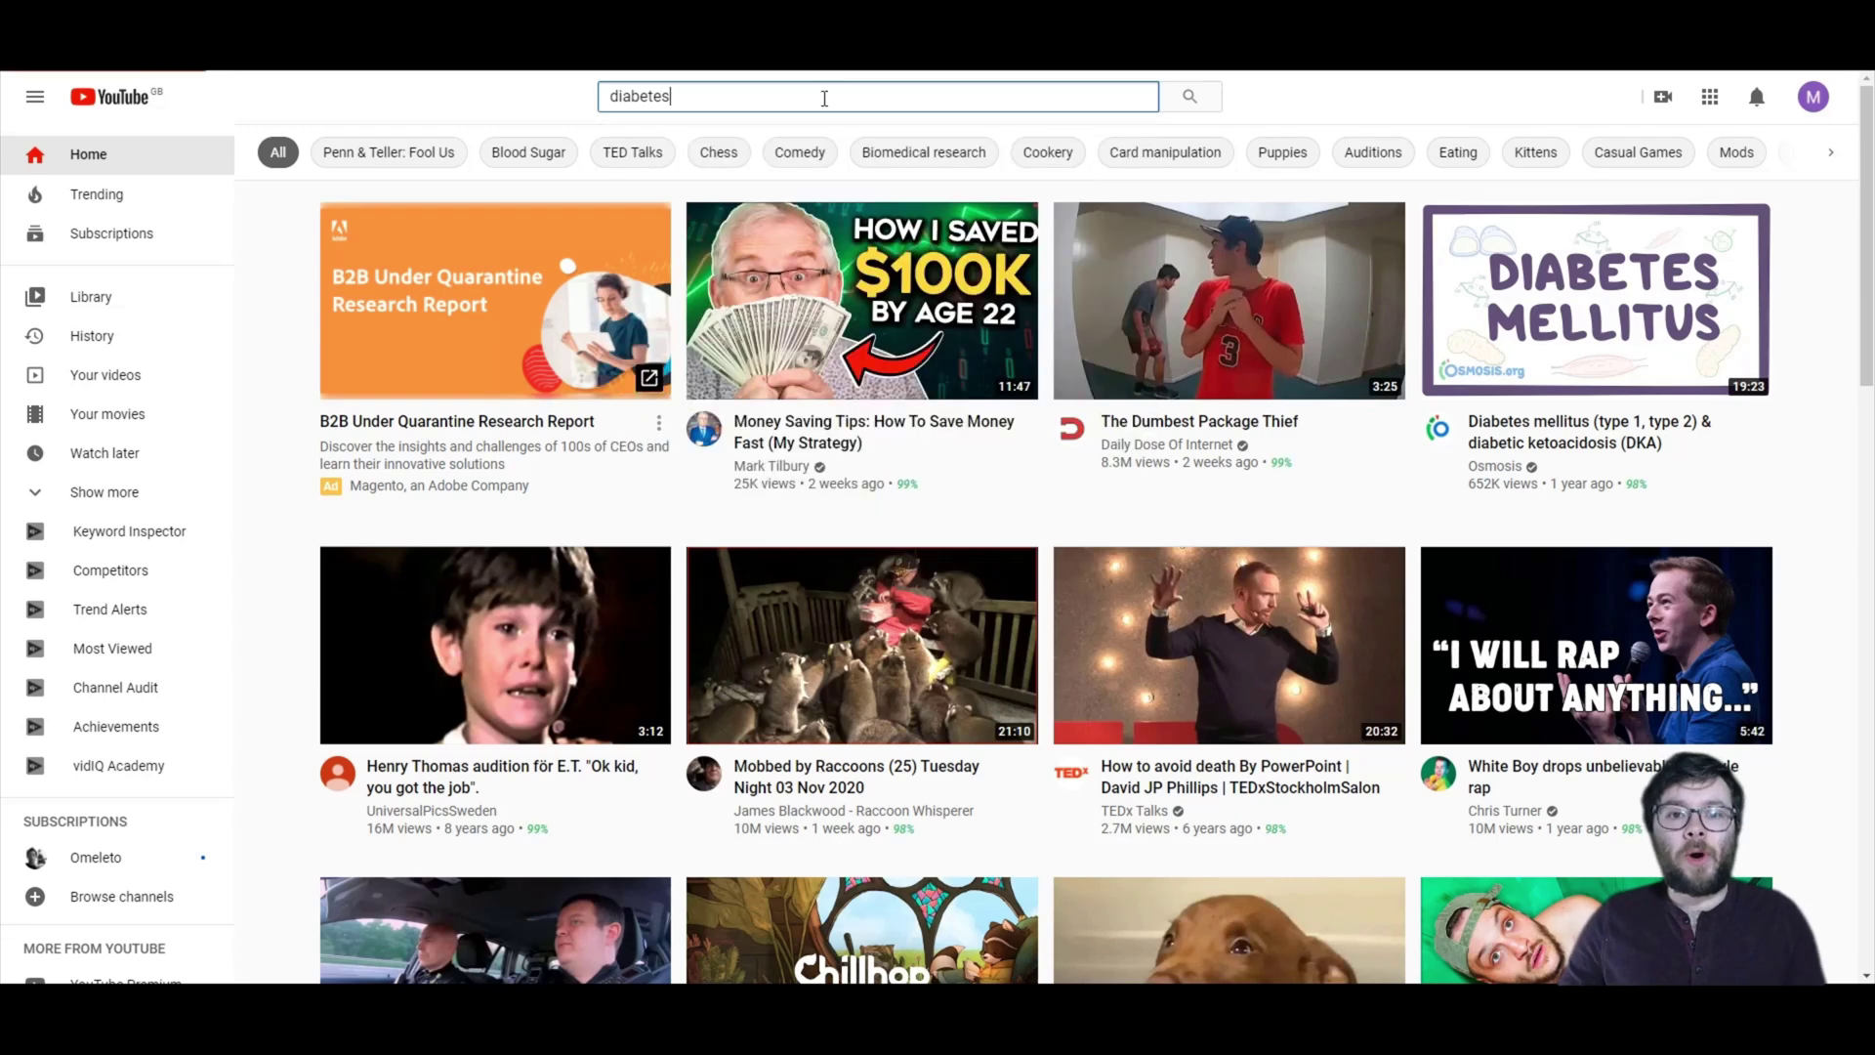
Step: Browse the video results and copy the title "Diabetes and the body | Diabetes UK"
scroll(750, 320, "down", 1)
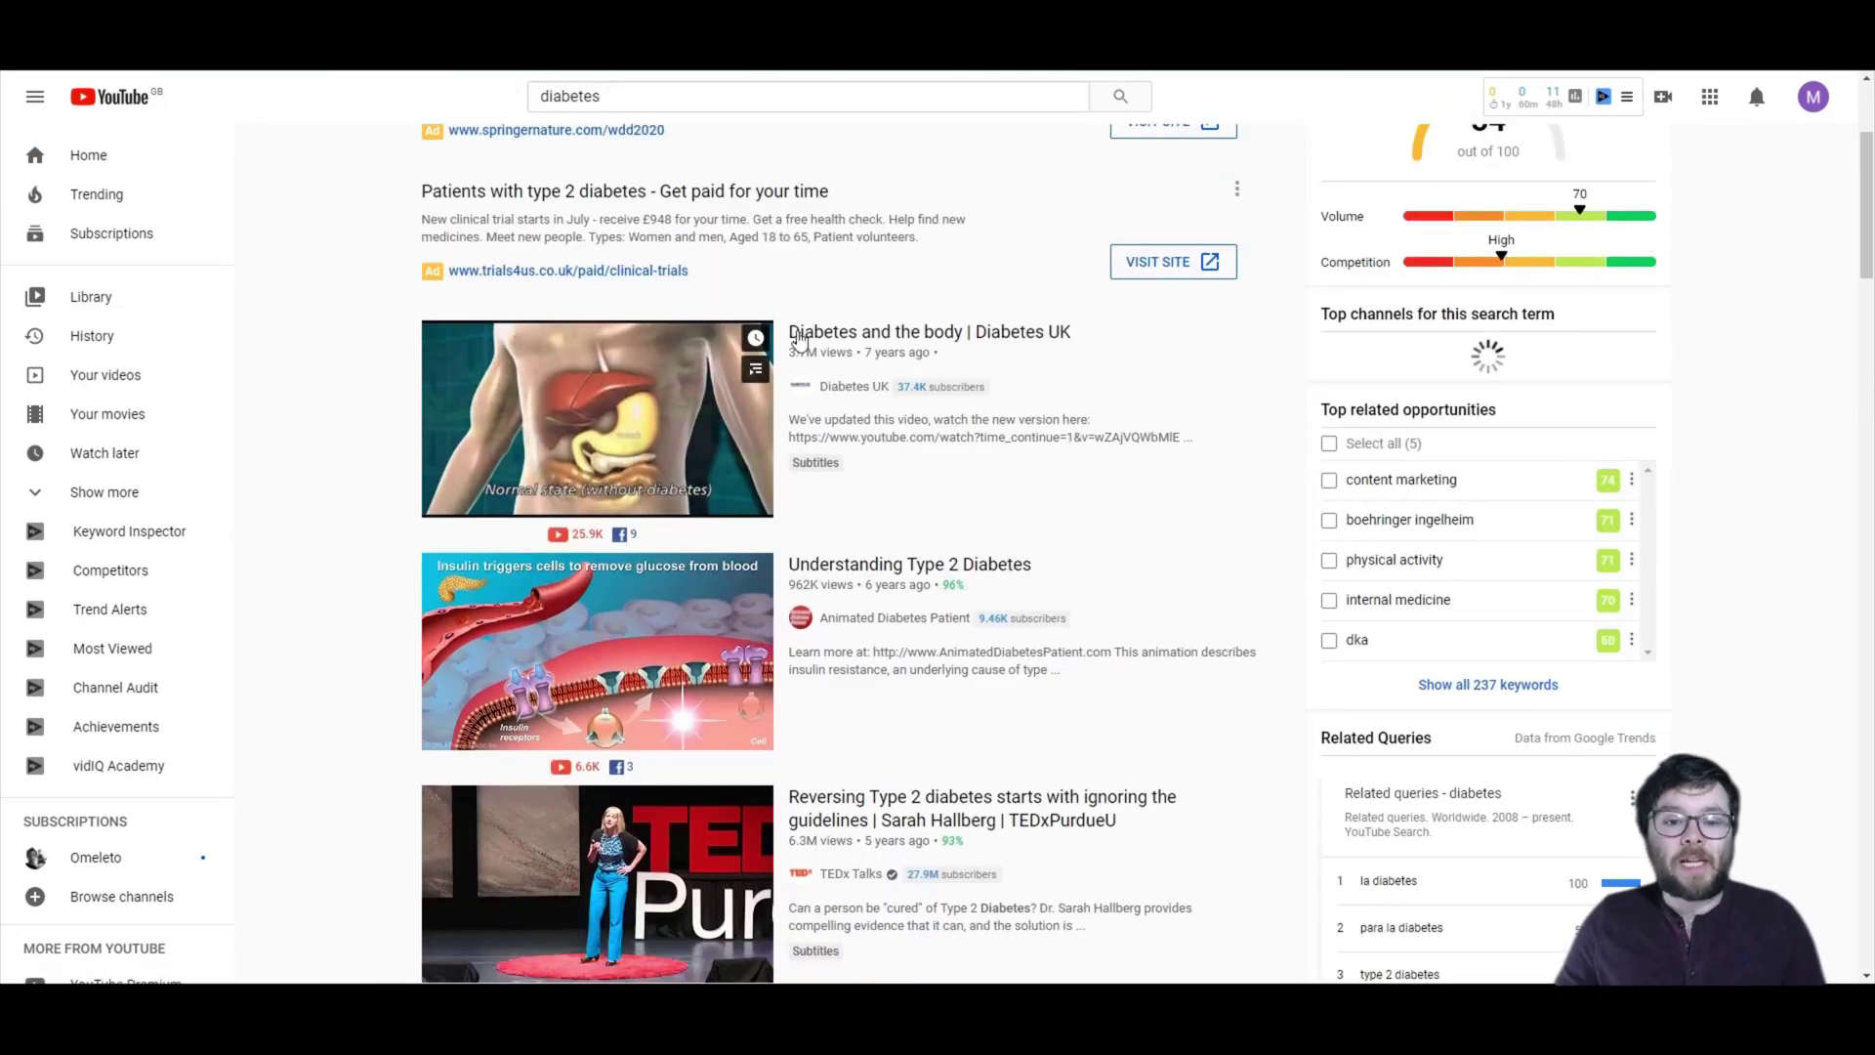
scroll(848, 325, "down", 1)
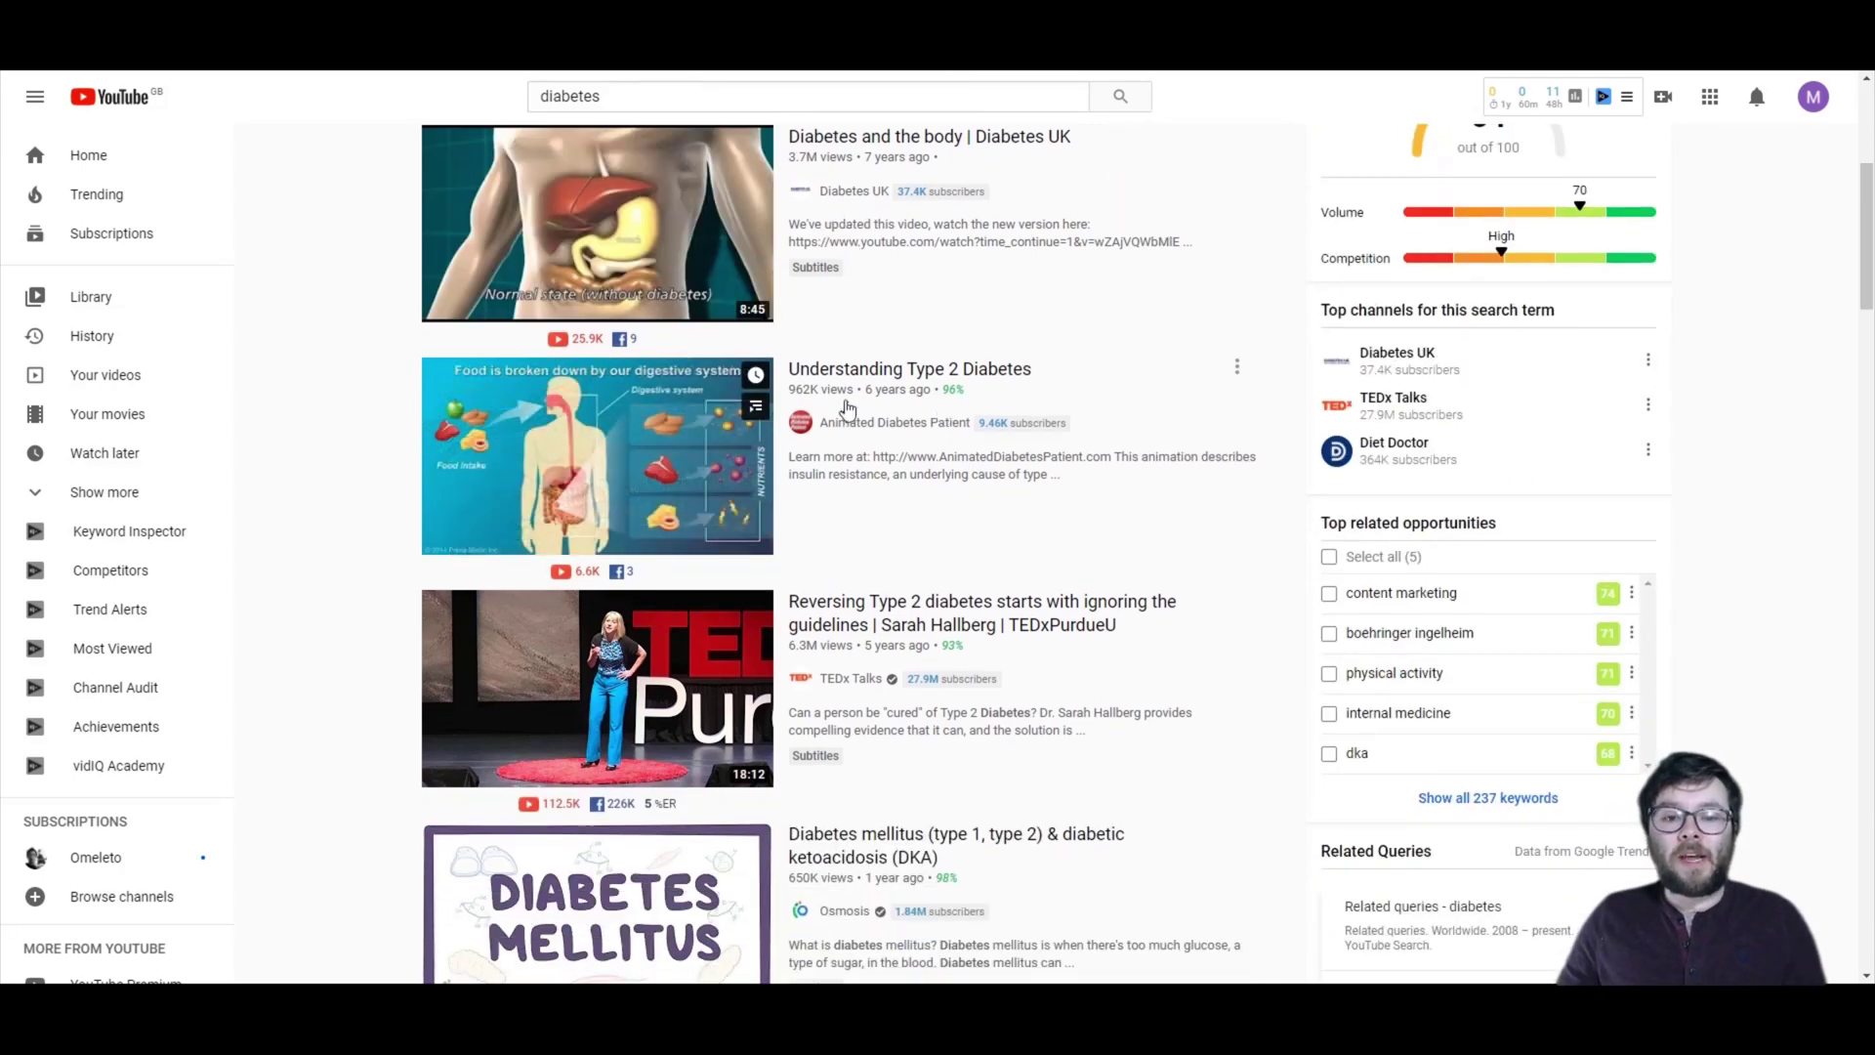
scroll(882, 370, "down", 1)
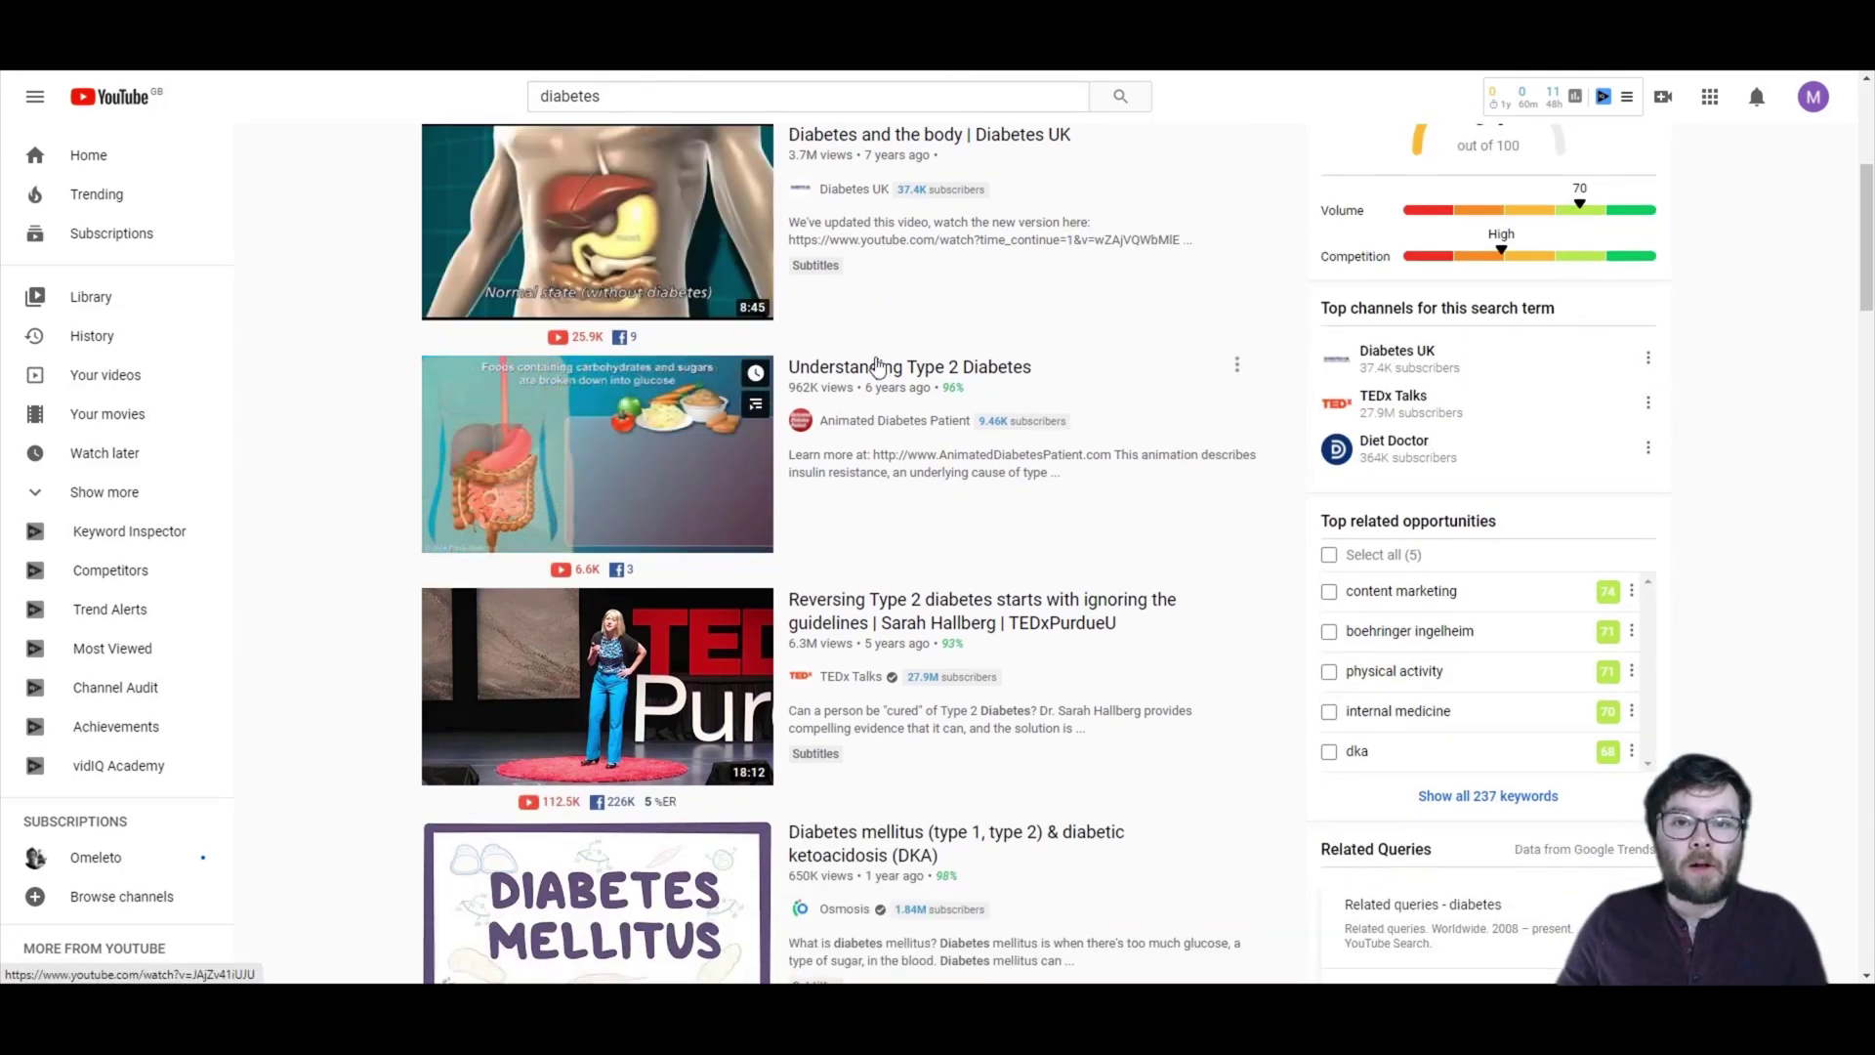
scroll(876, 373, "down", 3)
scroll(874, 371, "up", 4)
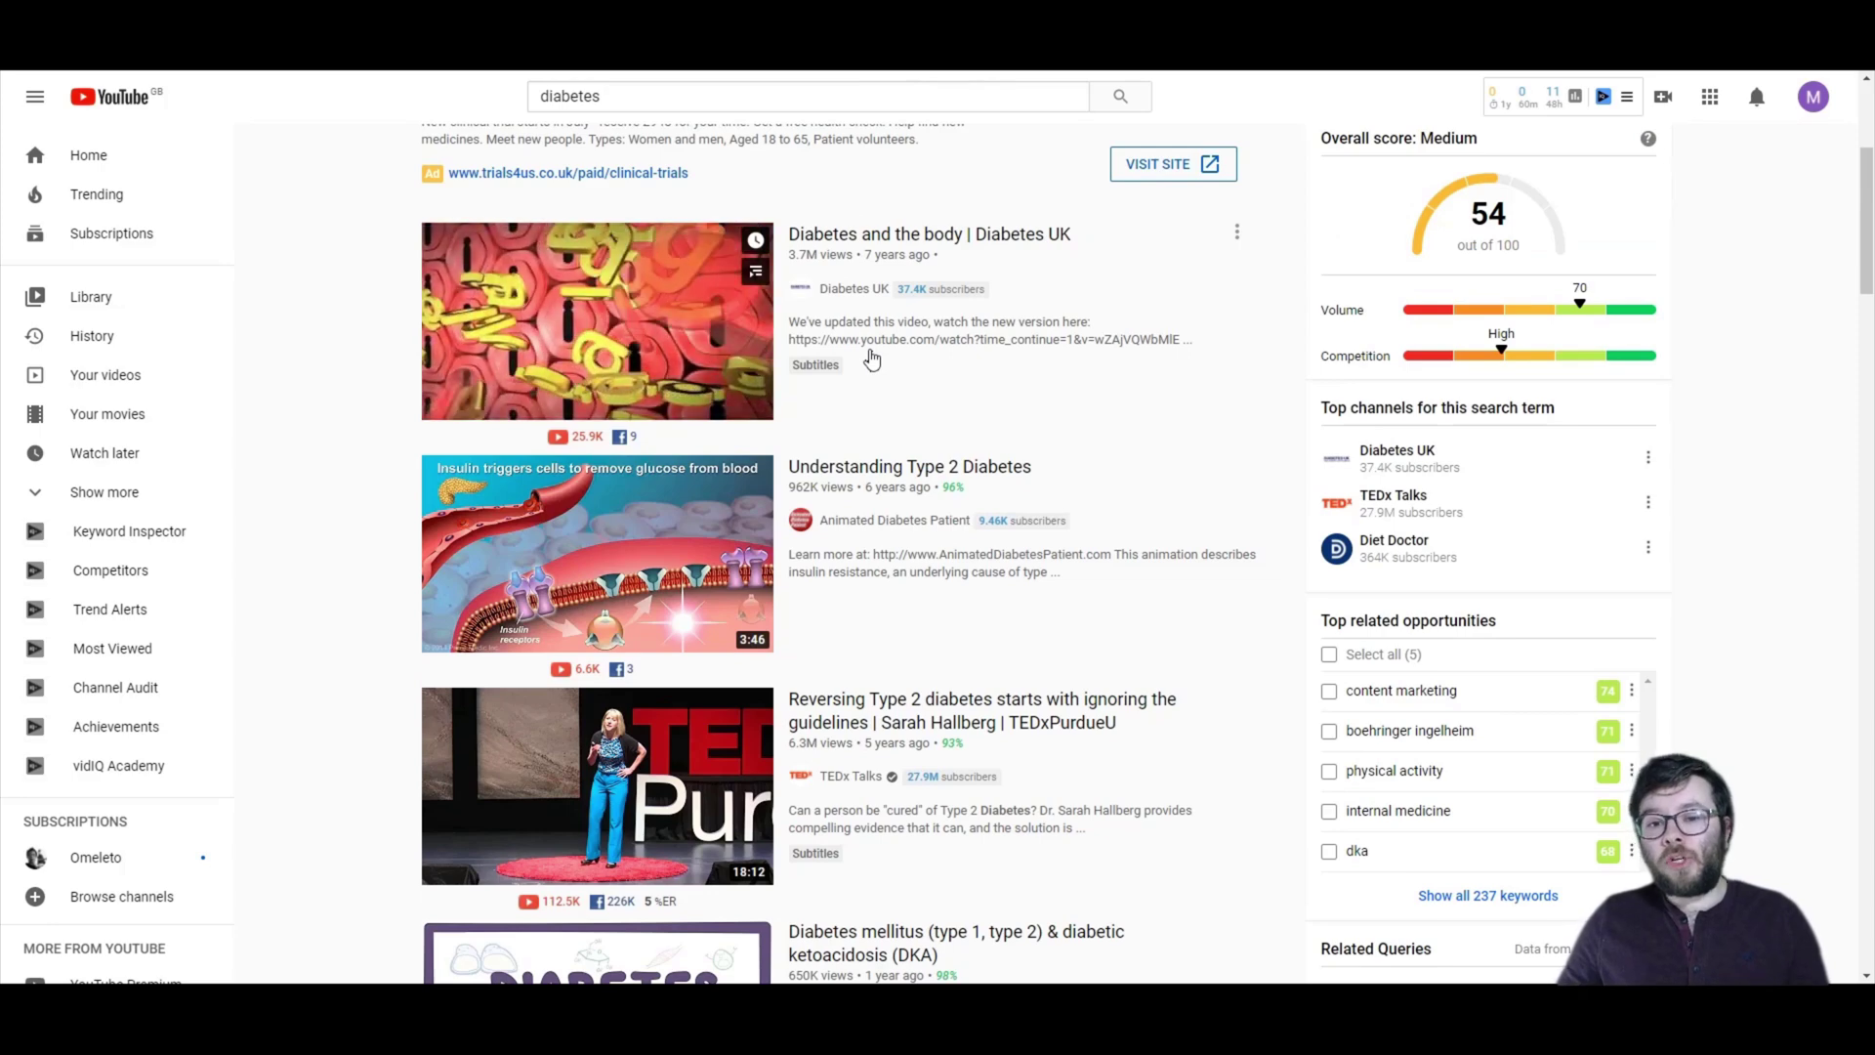
left_click_drag(1074, 236, 578, 237)
key("ctrl+c")
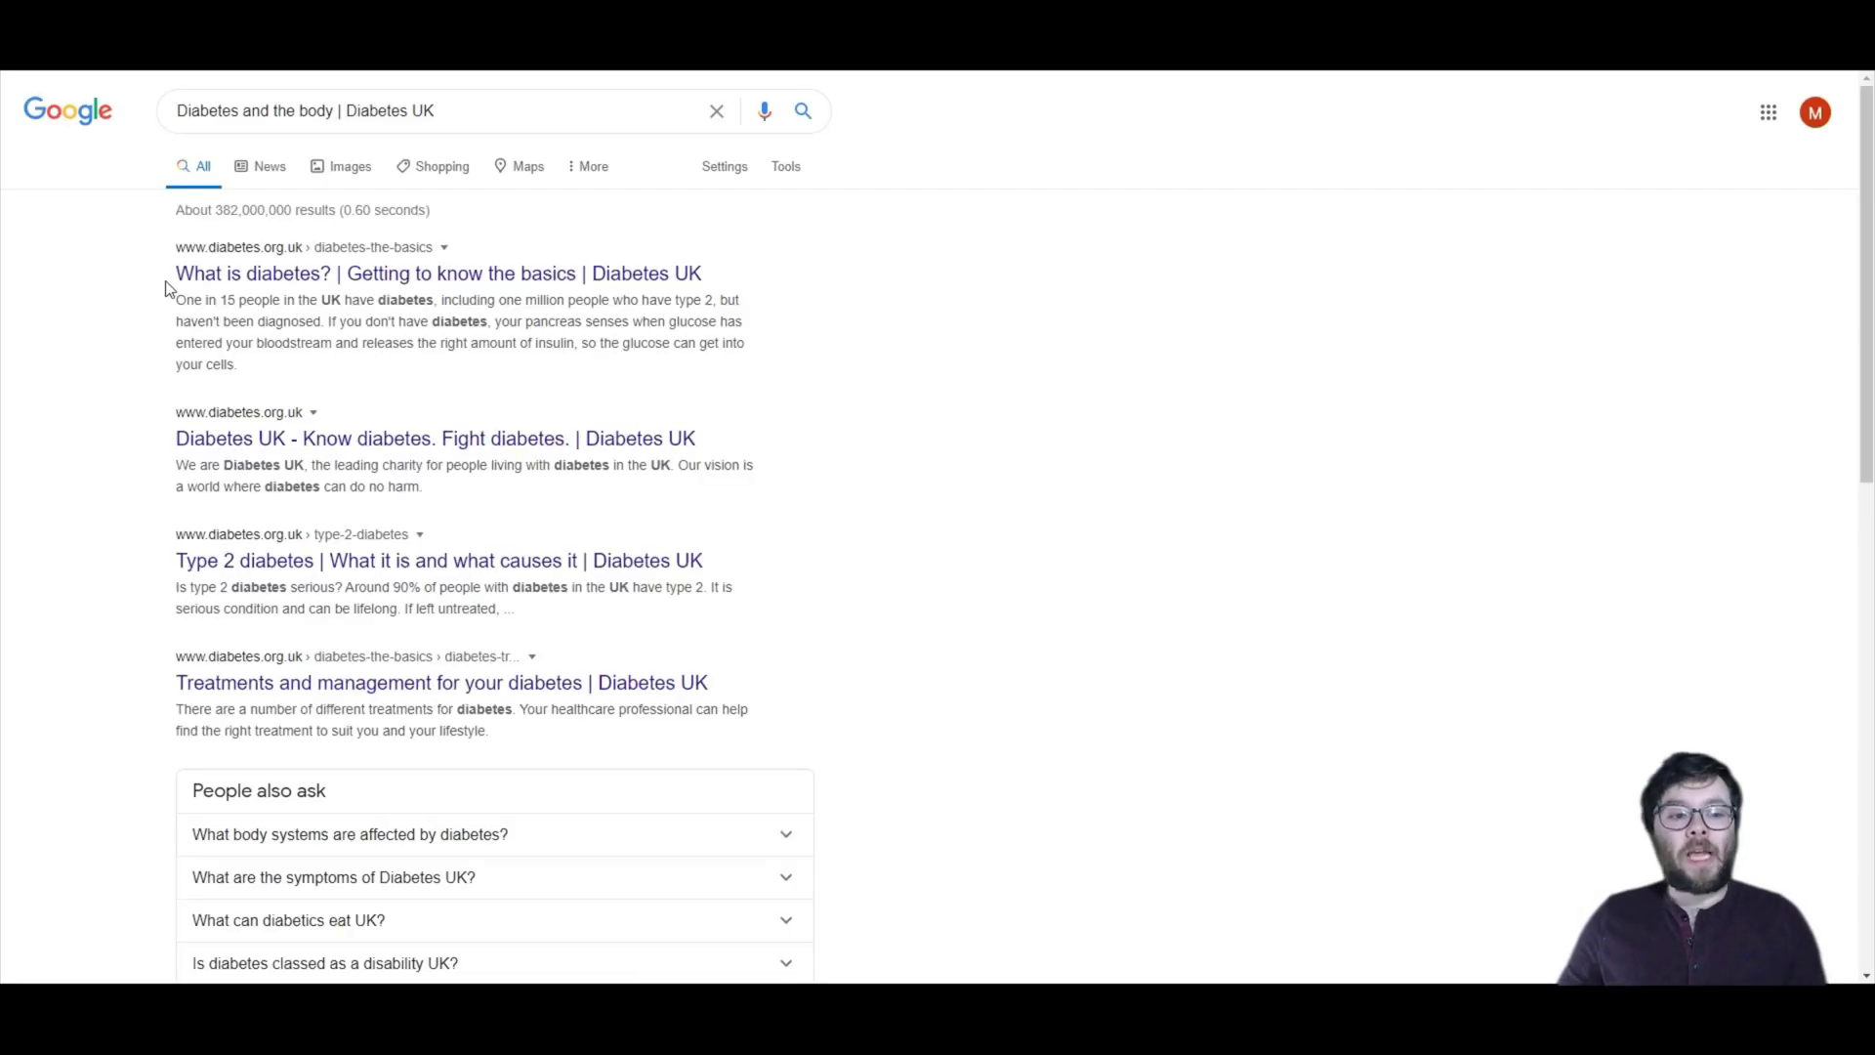
Step: Review the Google results for "Diabetes and the body | Diabetes UK", highlighting parts of the article titles, and look through the related questions
left_click_drag(166, 288, 395, 276)
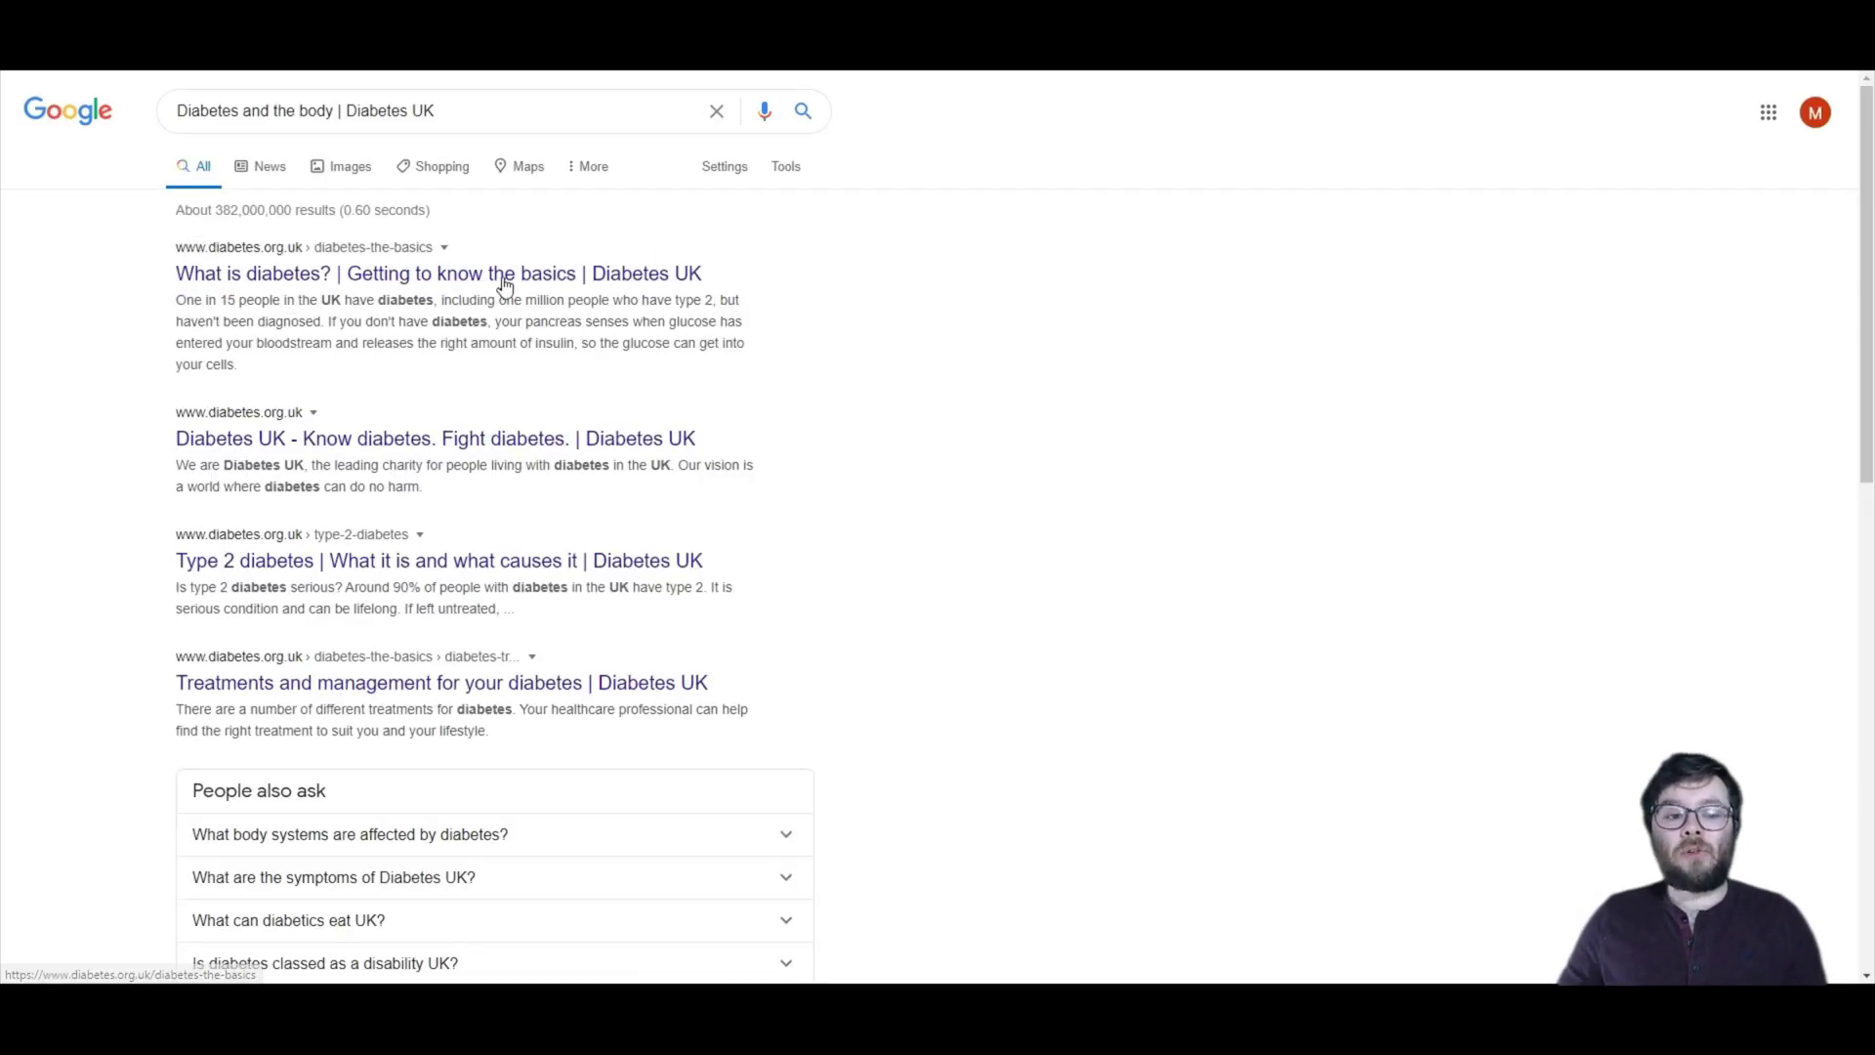
left_click_drag(161, 441, 374, 440)
scroll(374, 440, "down", 1)
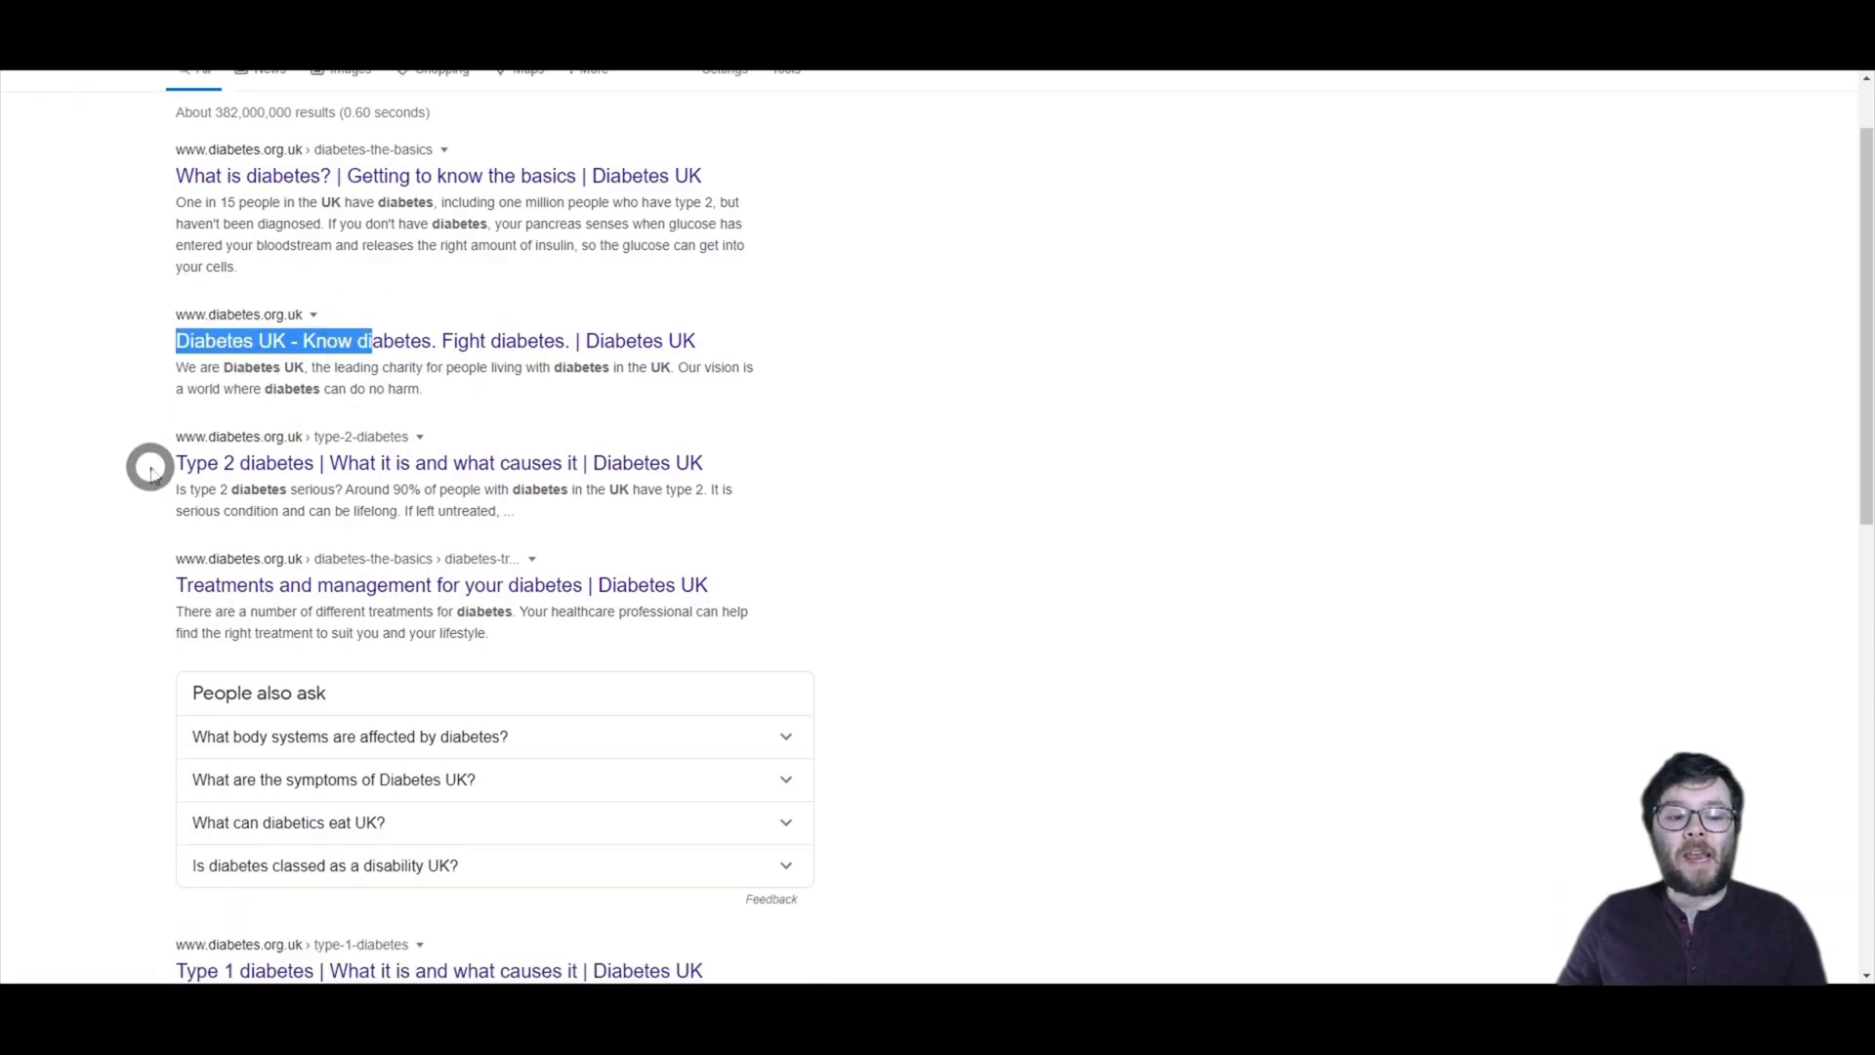
left_click_drag(146, 464, 415, 463)
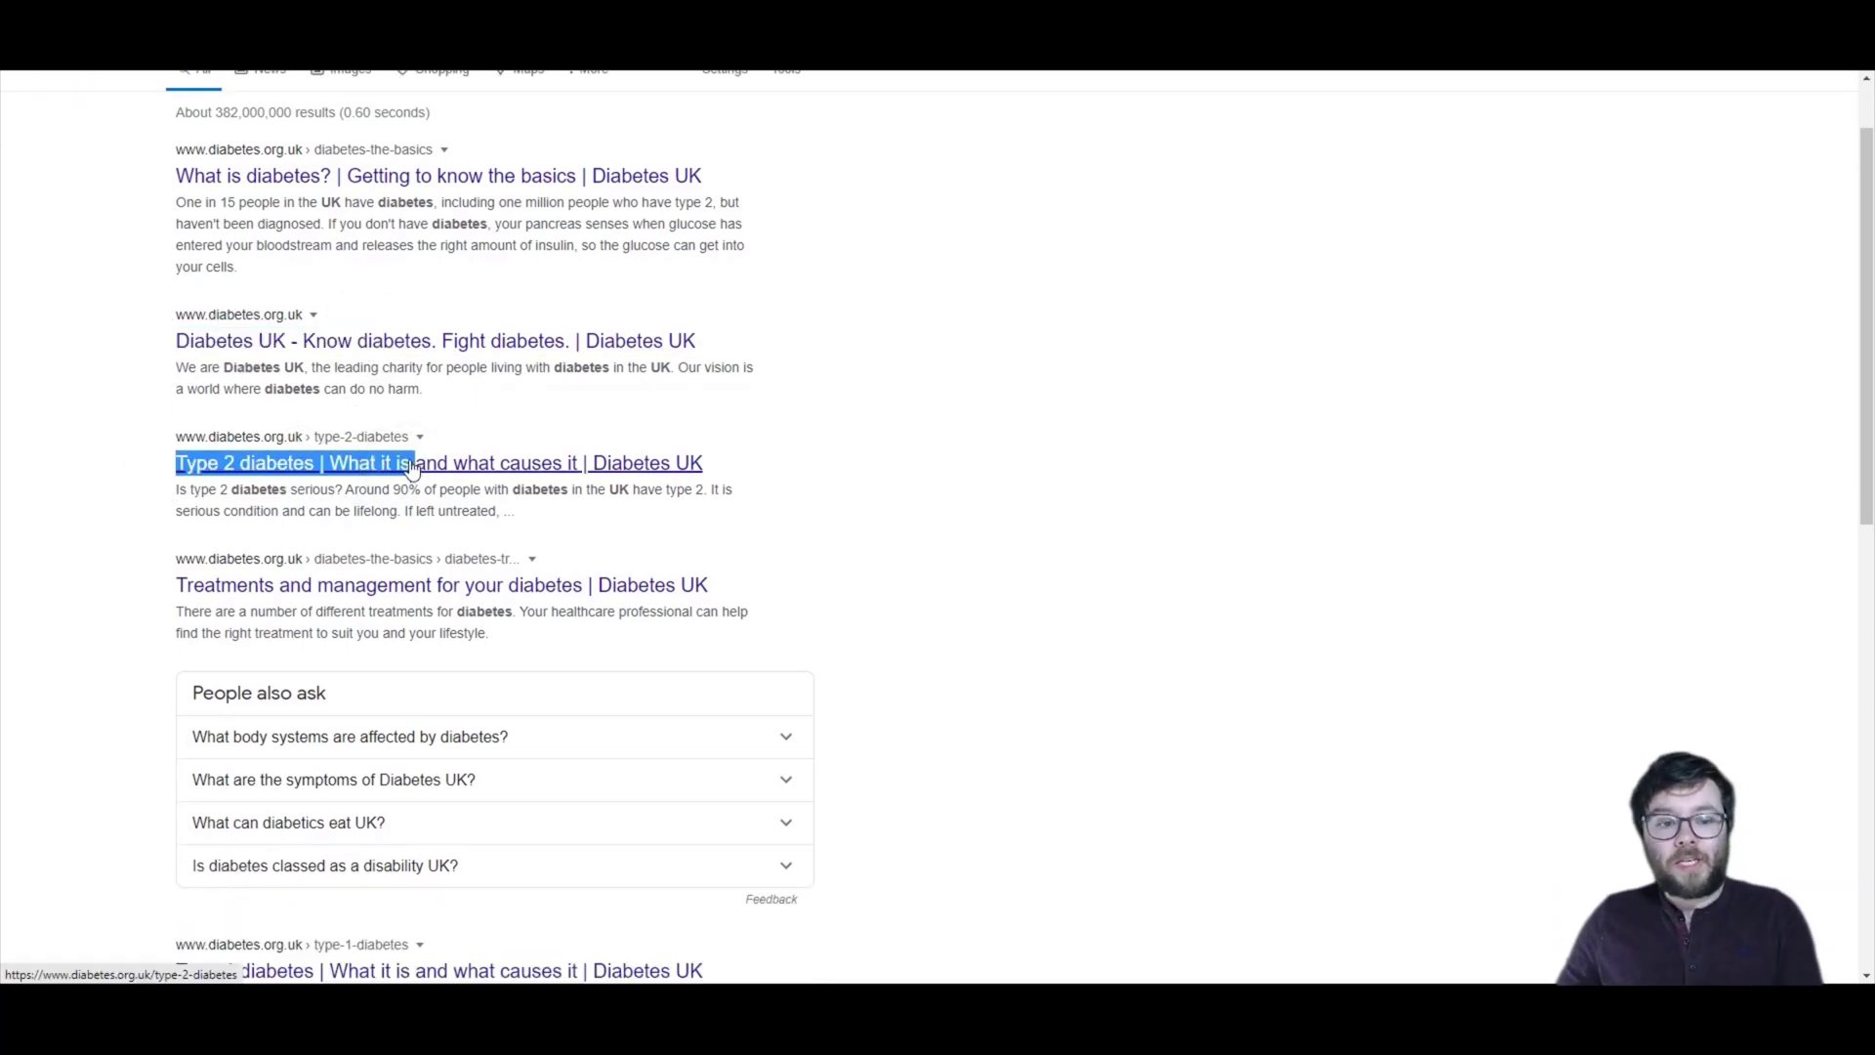
left_click(135, 482)
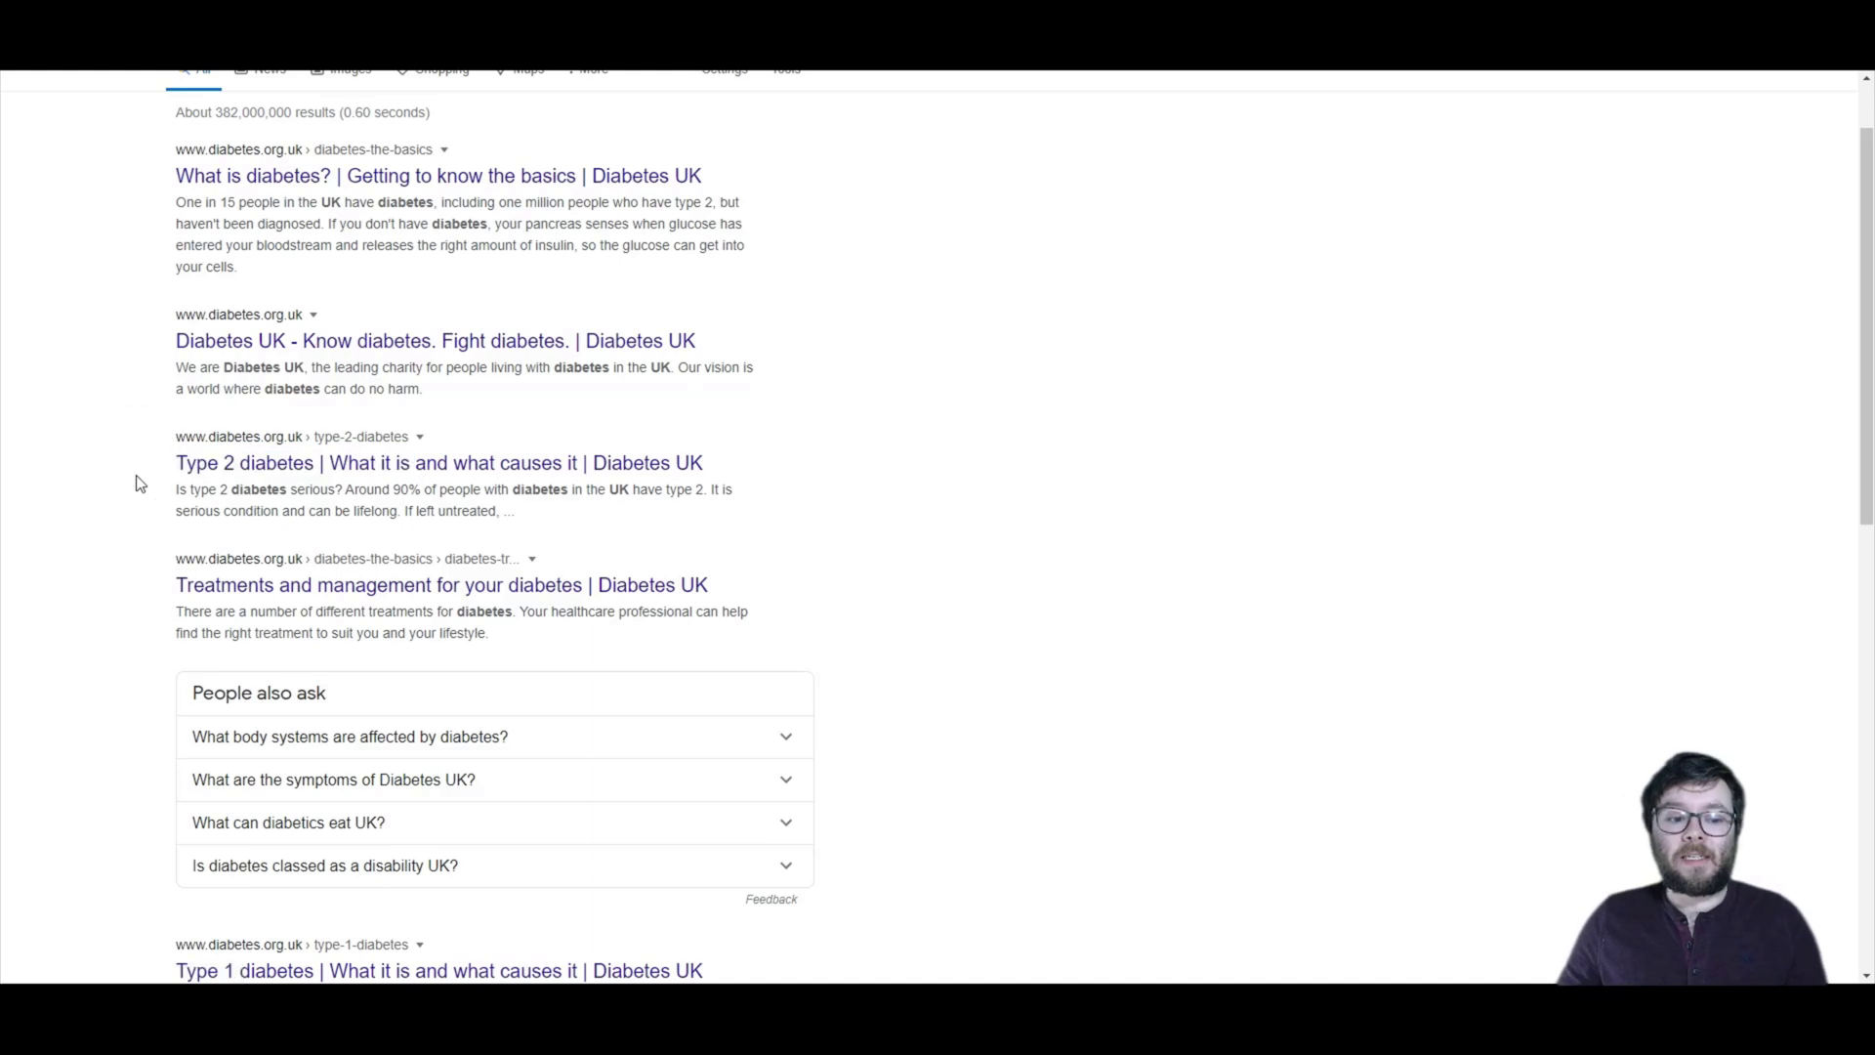
scroll(368, 543, "down", 4)
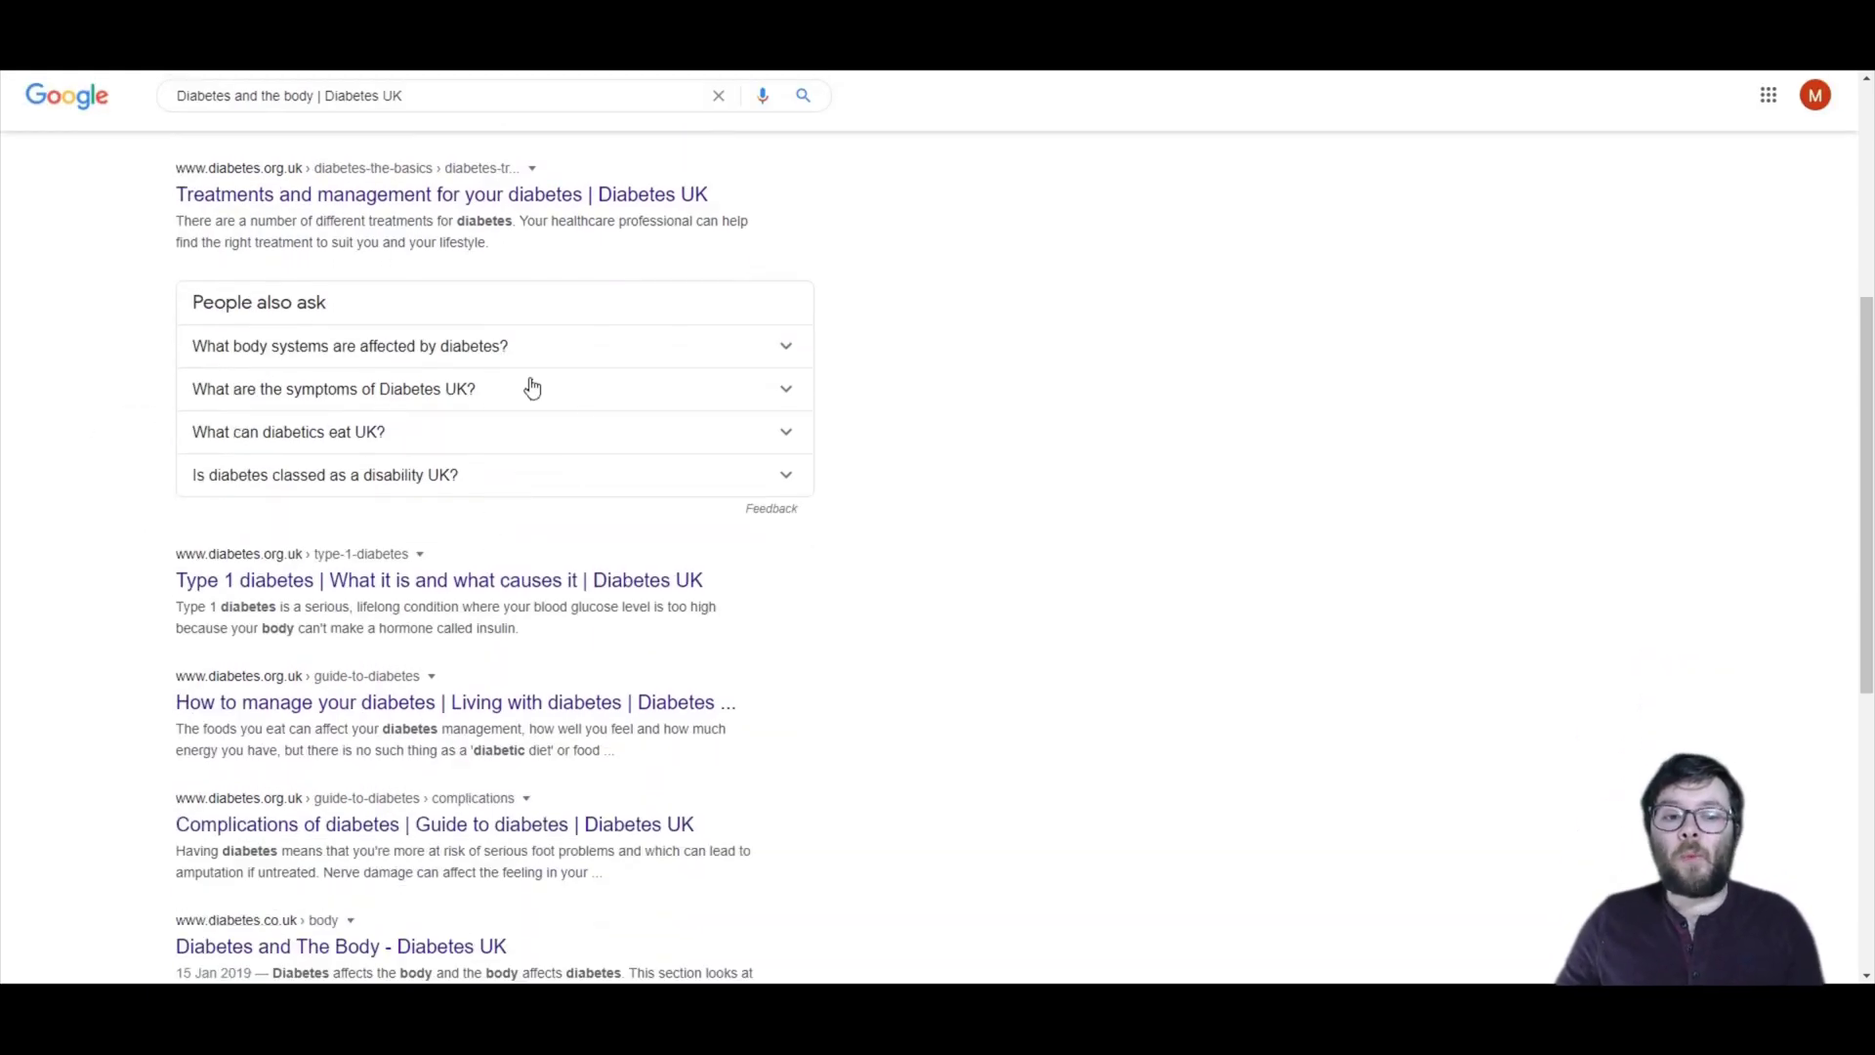
scroll(707, 362, "down", 3)
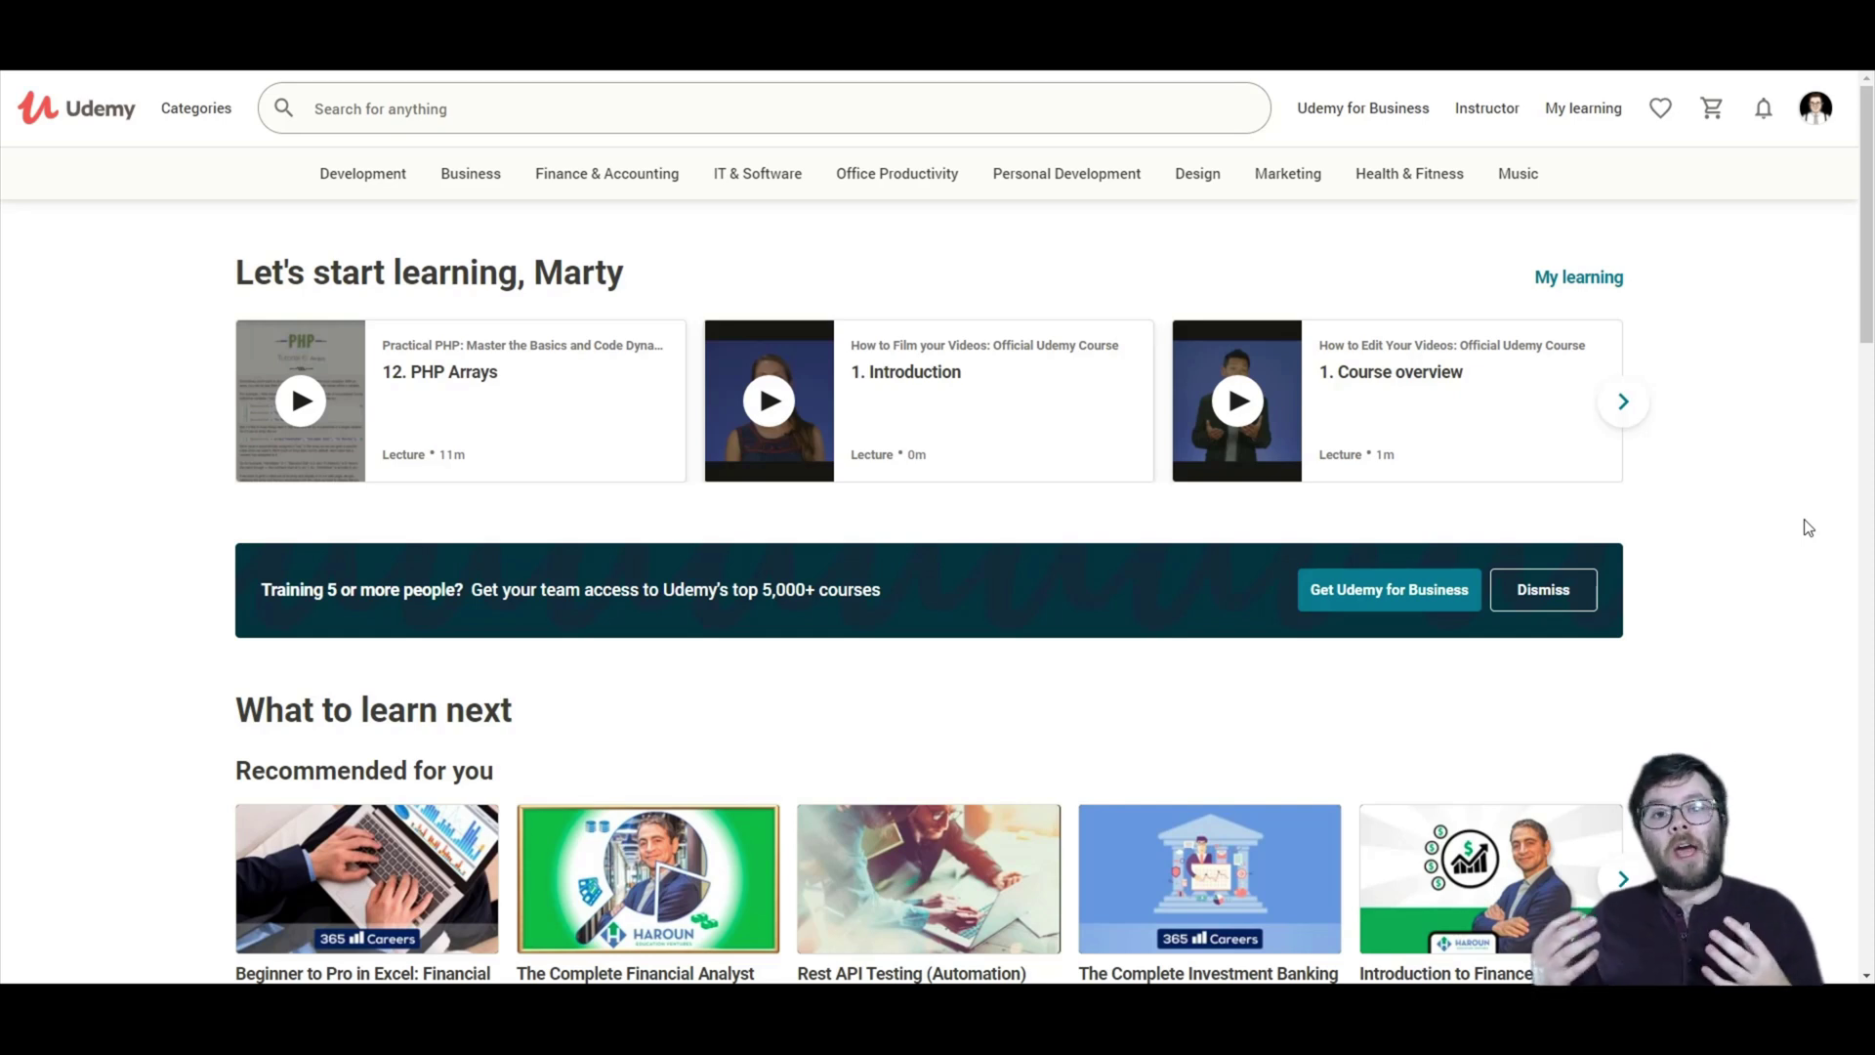
Step: Search the Udemy course catalogue for "diabetes", trimming the pasted video title down to that one word
scroll(1807, 527, "down", 4)
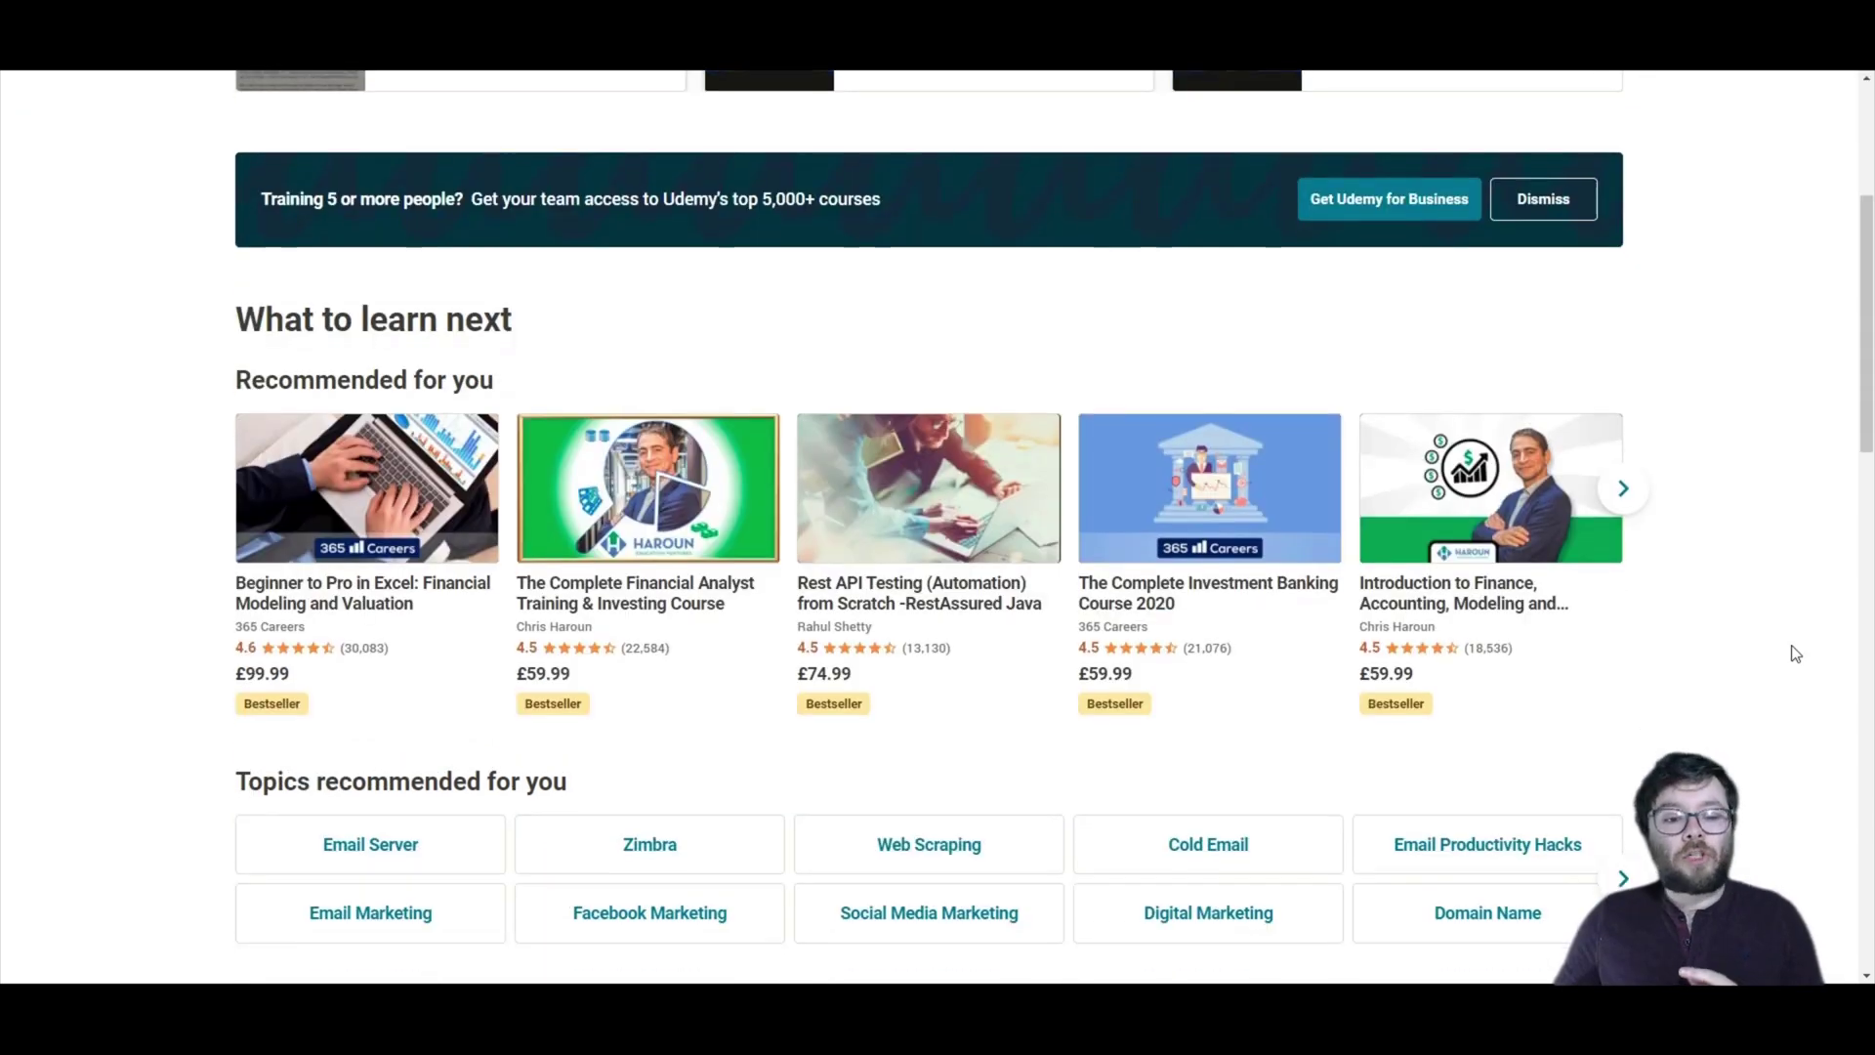
scroll(1709, 619, "down", 2)
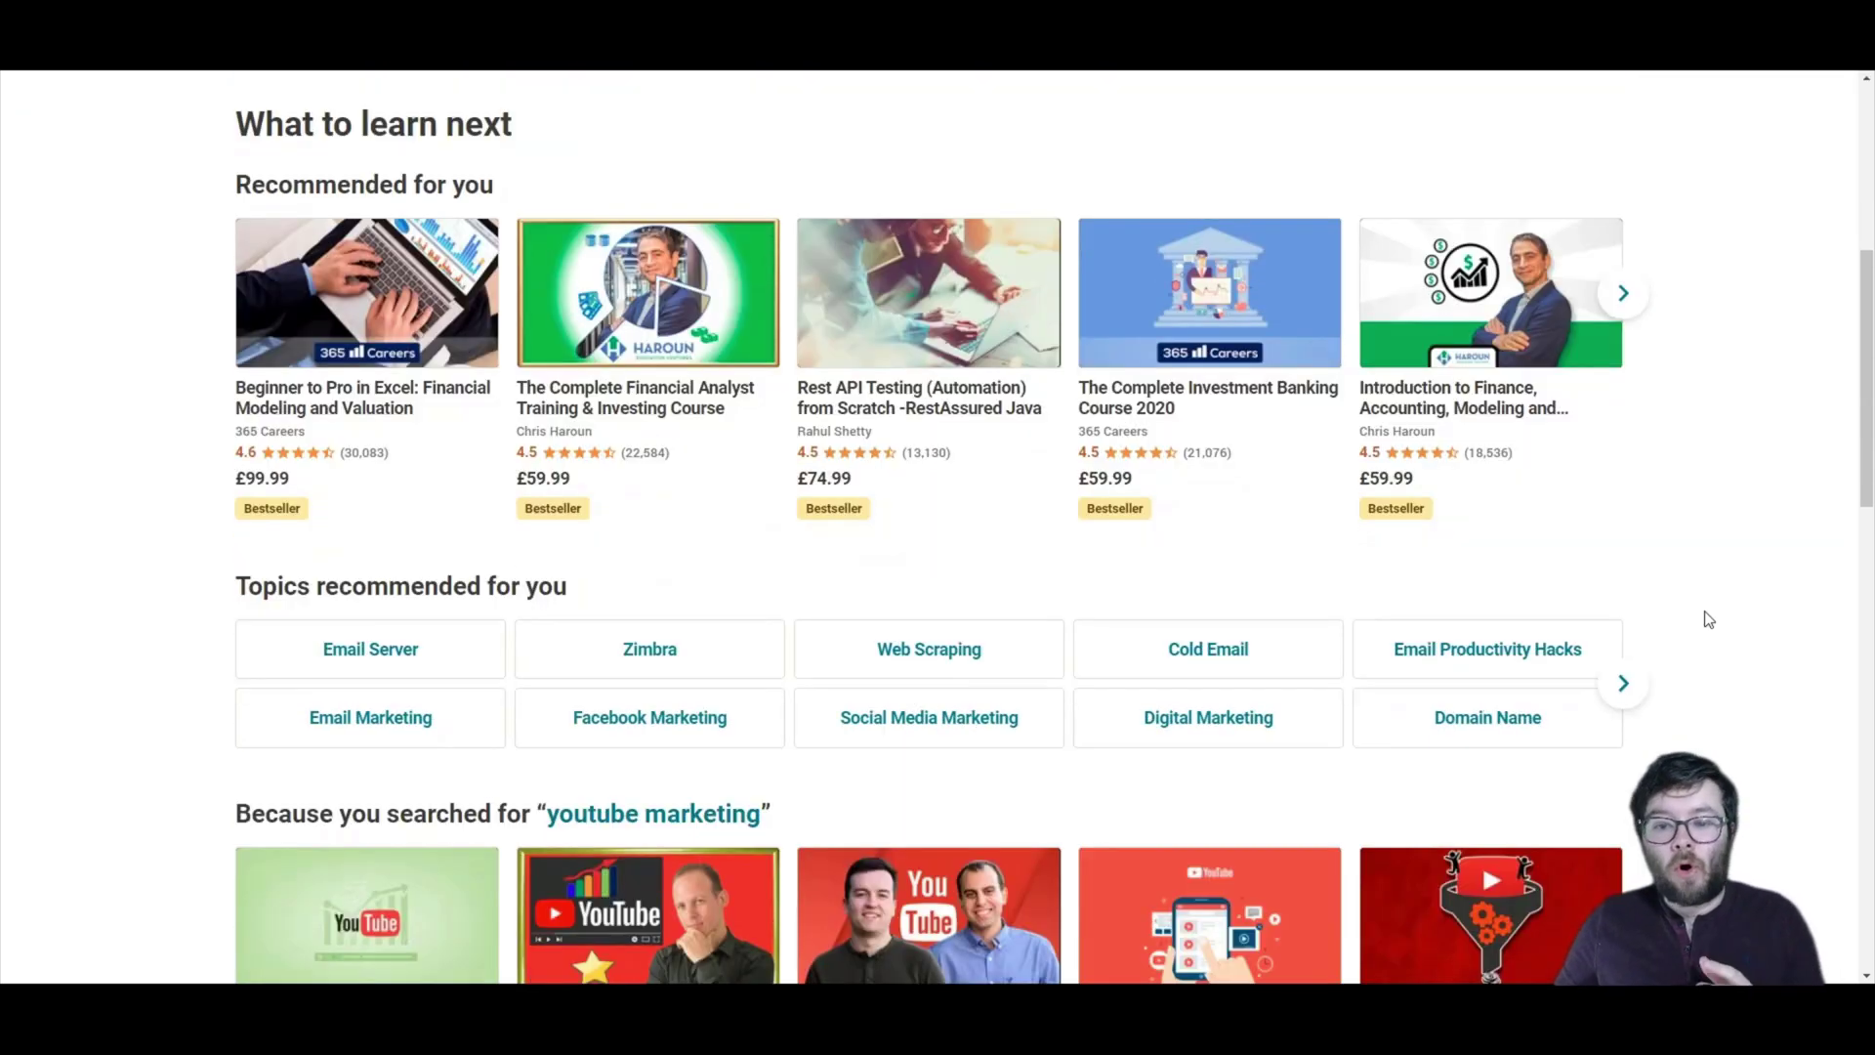
scroll(1719, 645, "up", 6)
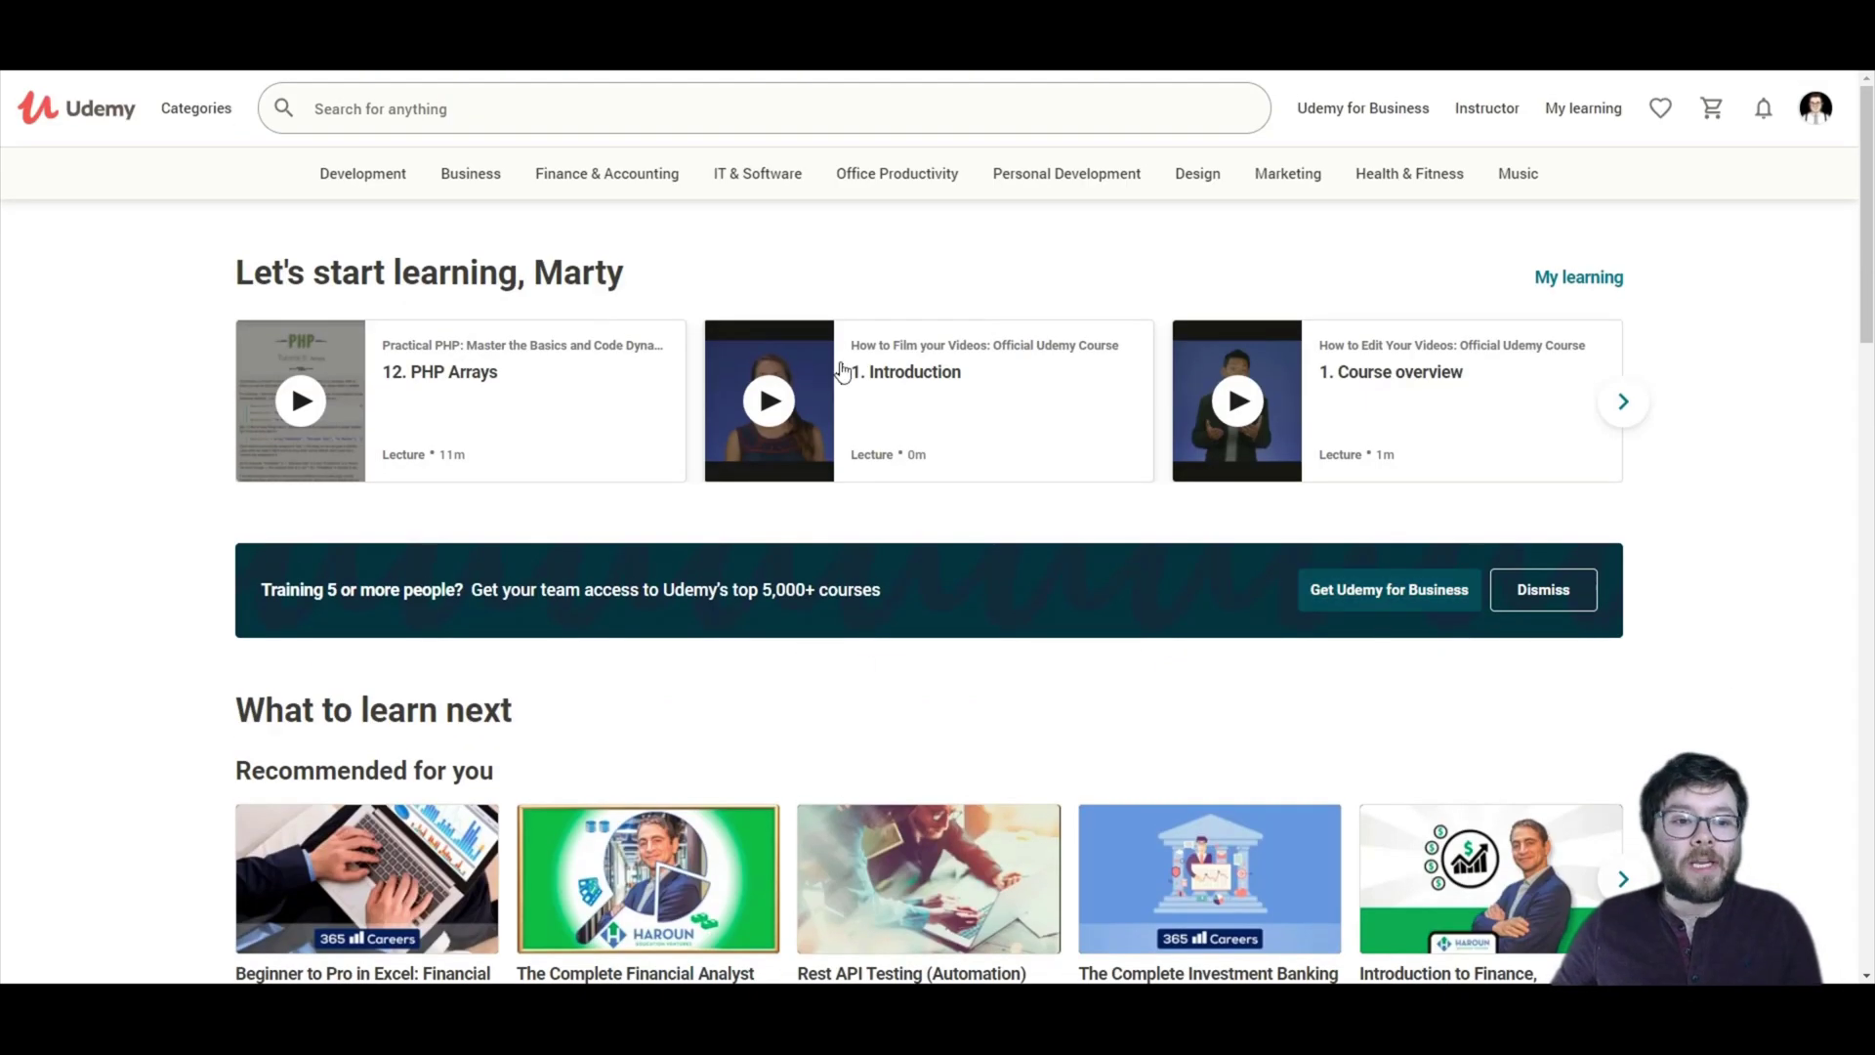
left_click(608, 125)
key("ctrl+v")
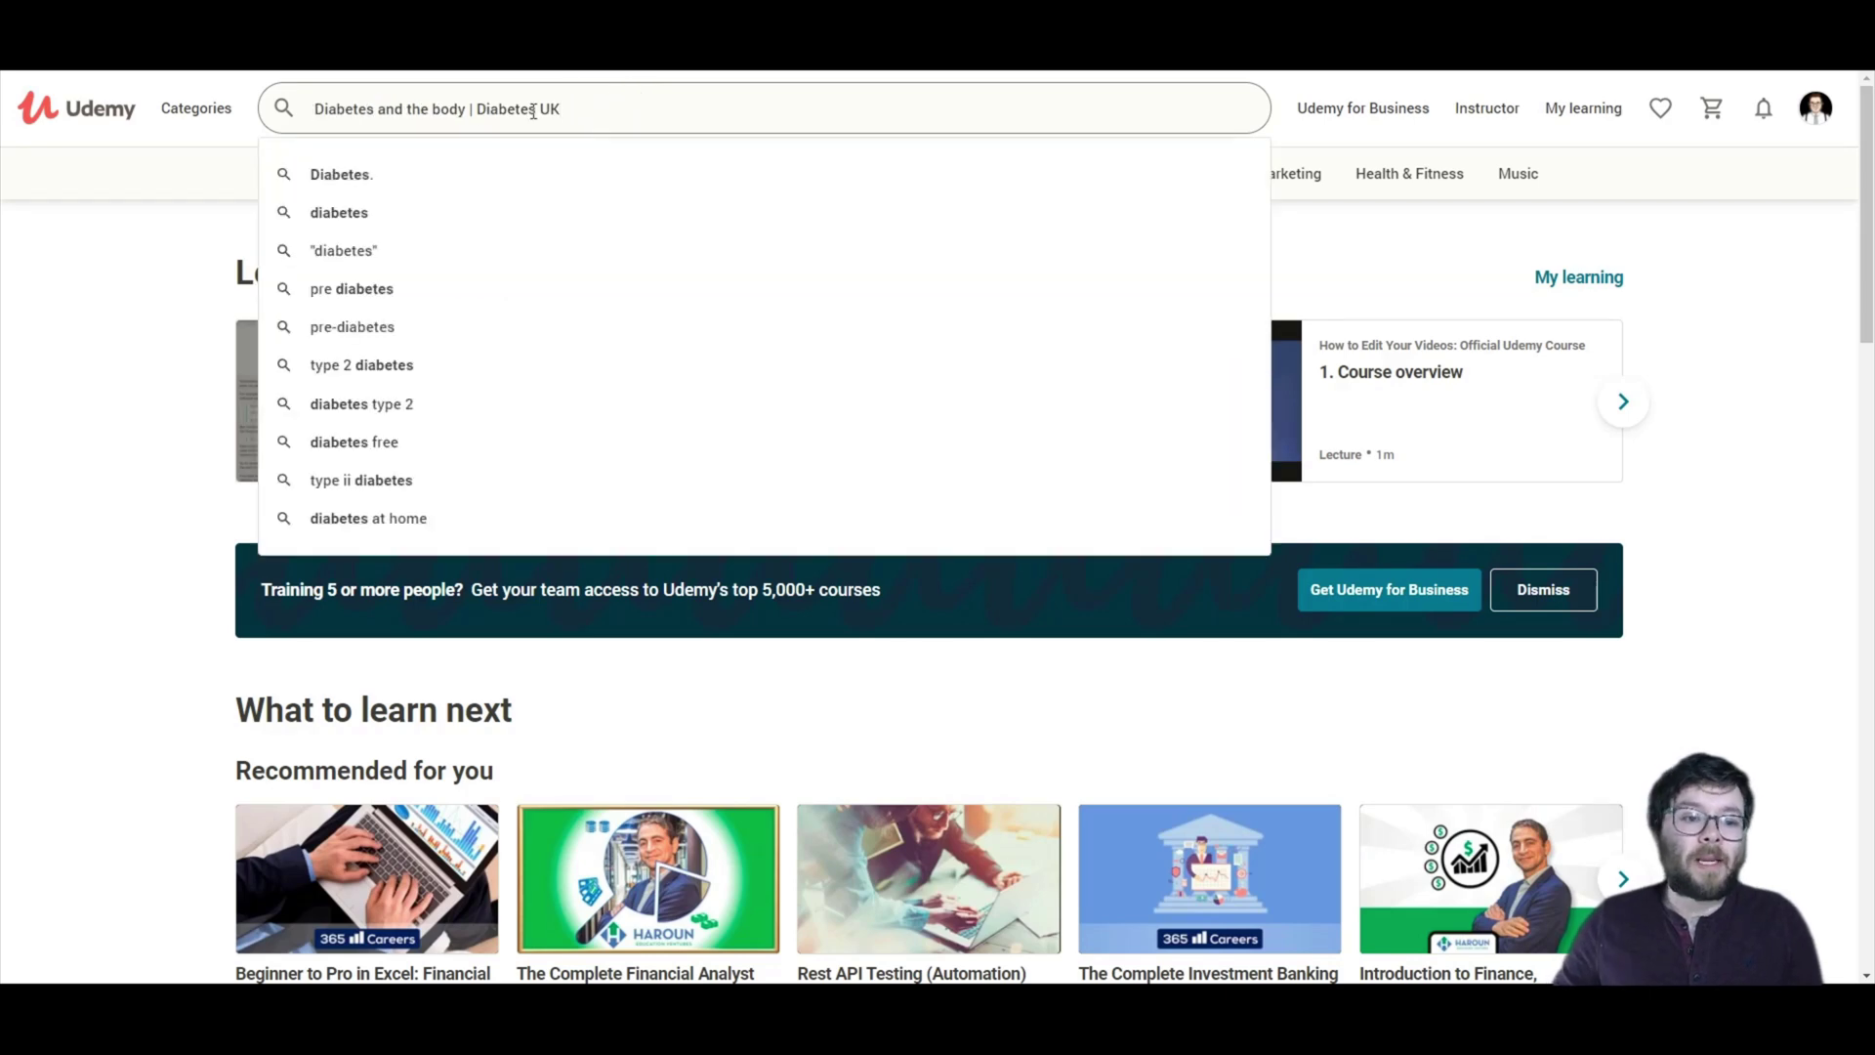
left_click_drag(377, 107, 577, 108)
left_click_drag(577, 109, 1016, 103)
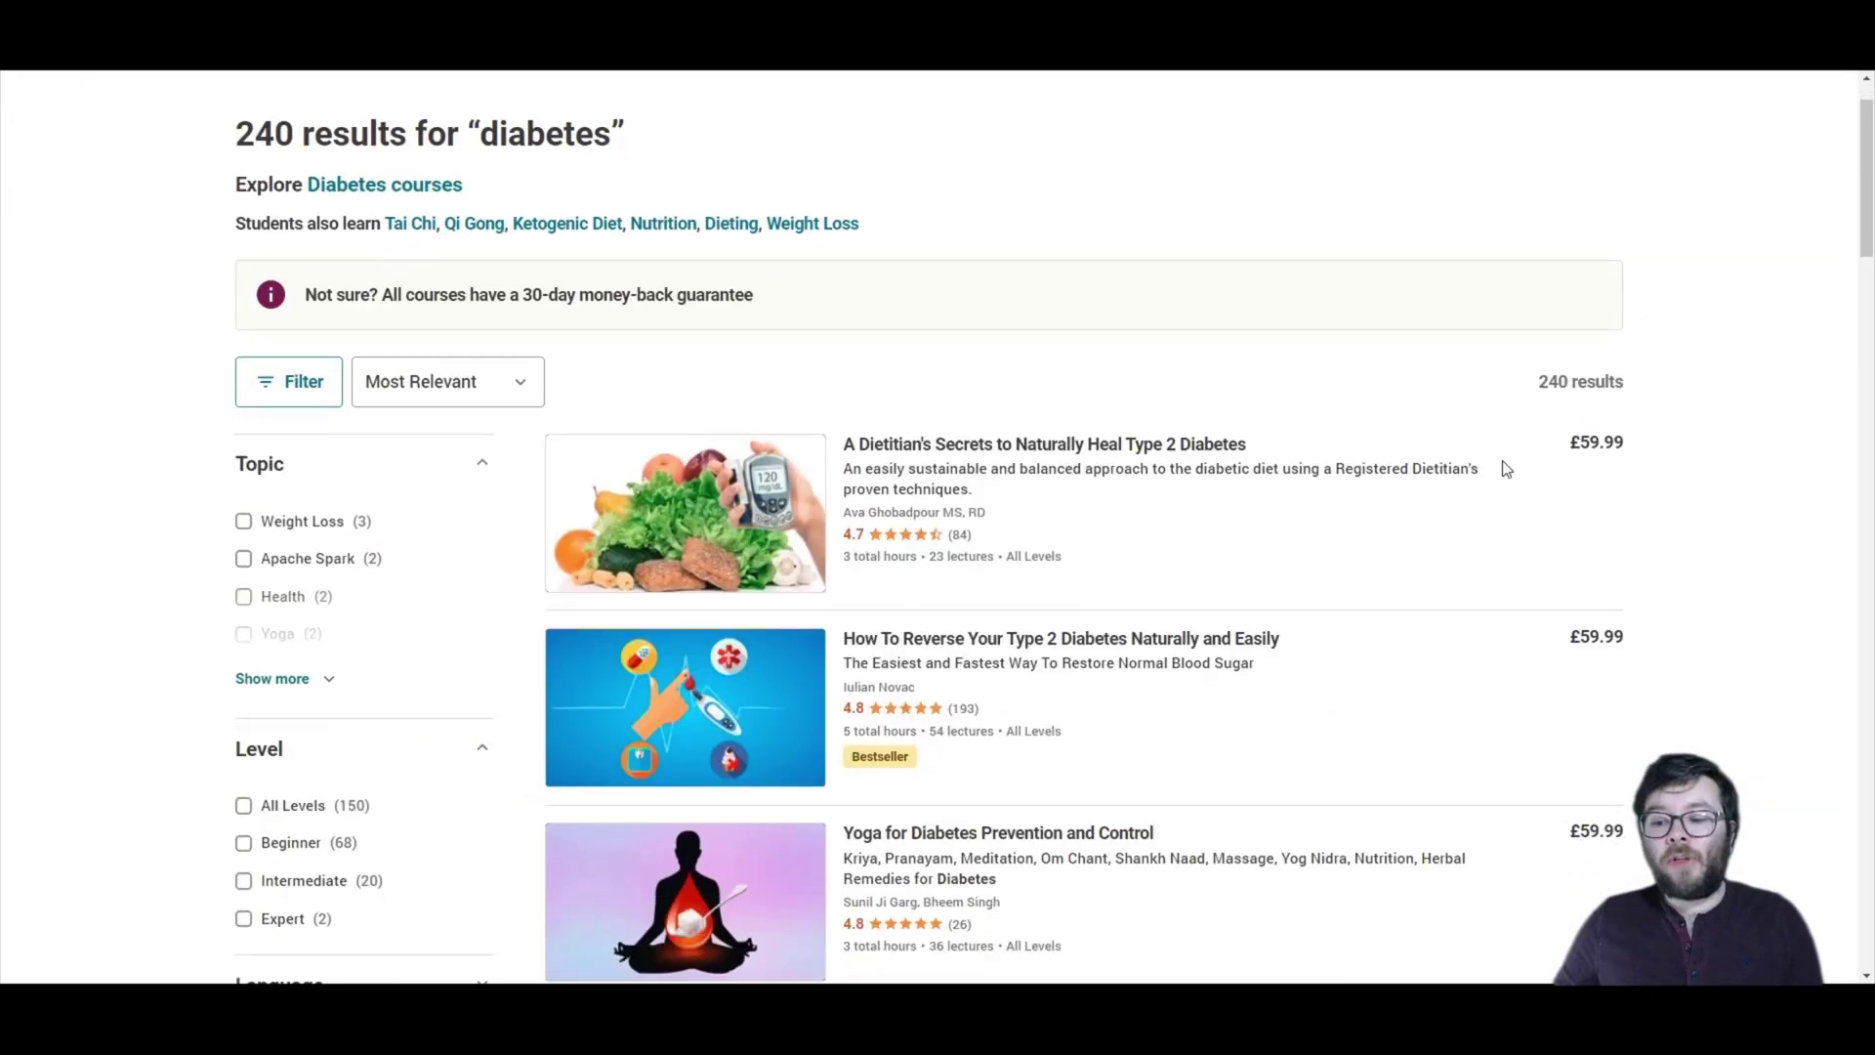
Step: Examine the titles, ratings and prices of the diabetes courses across the first page of results
scroll(1506, 469, "down", 1)
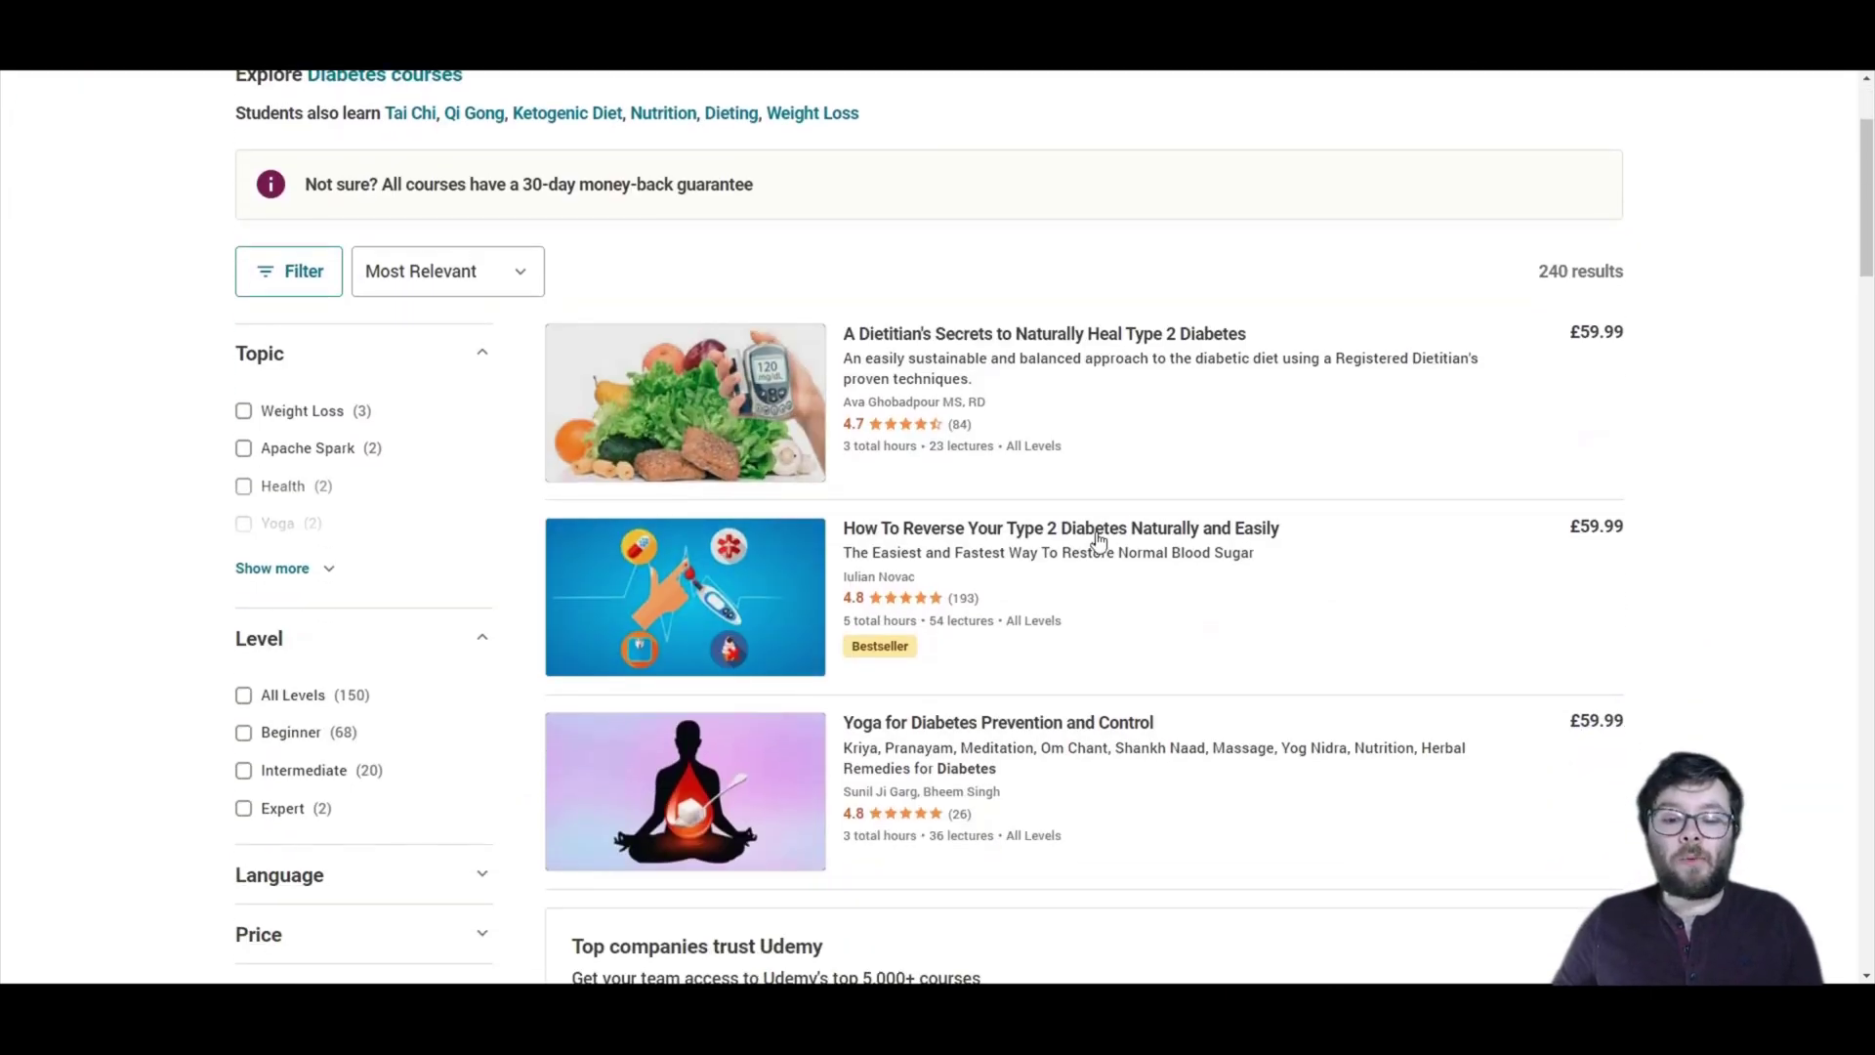
scroll(1582, 532, "down", 3)
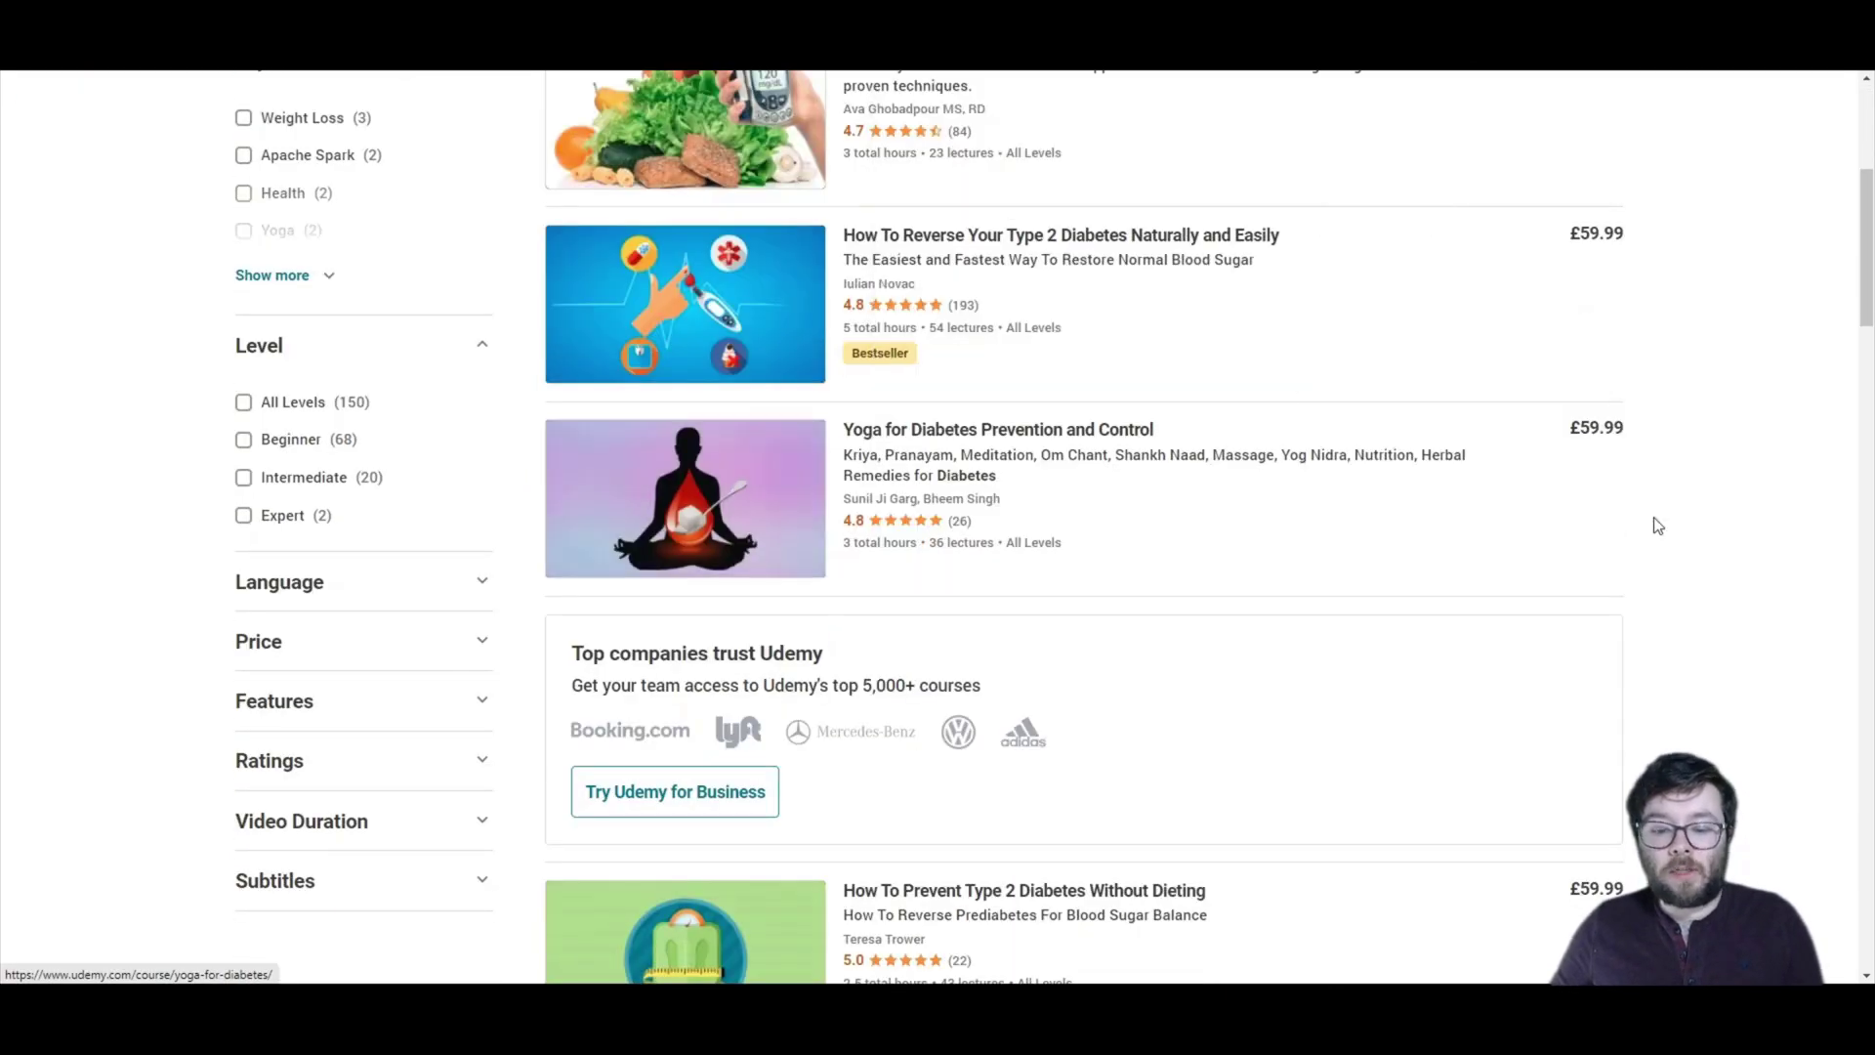
scroll(1403, 614, "up", 3)
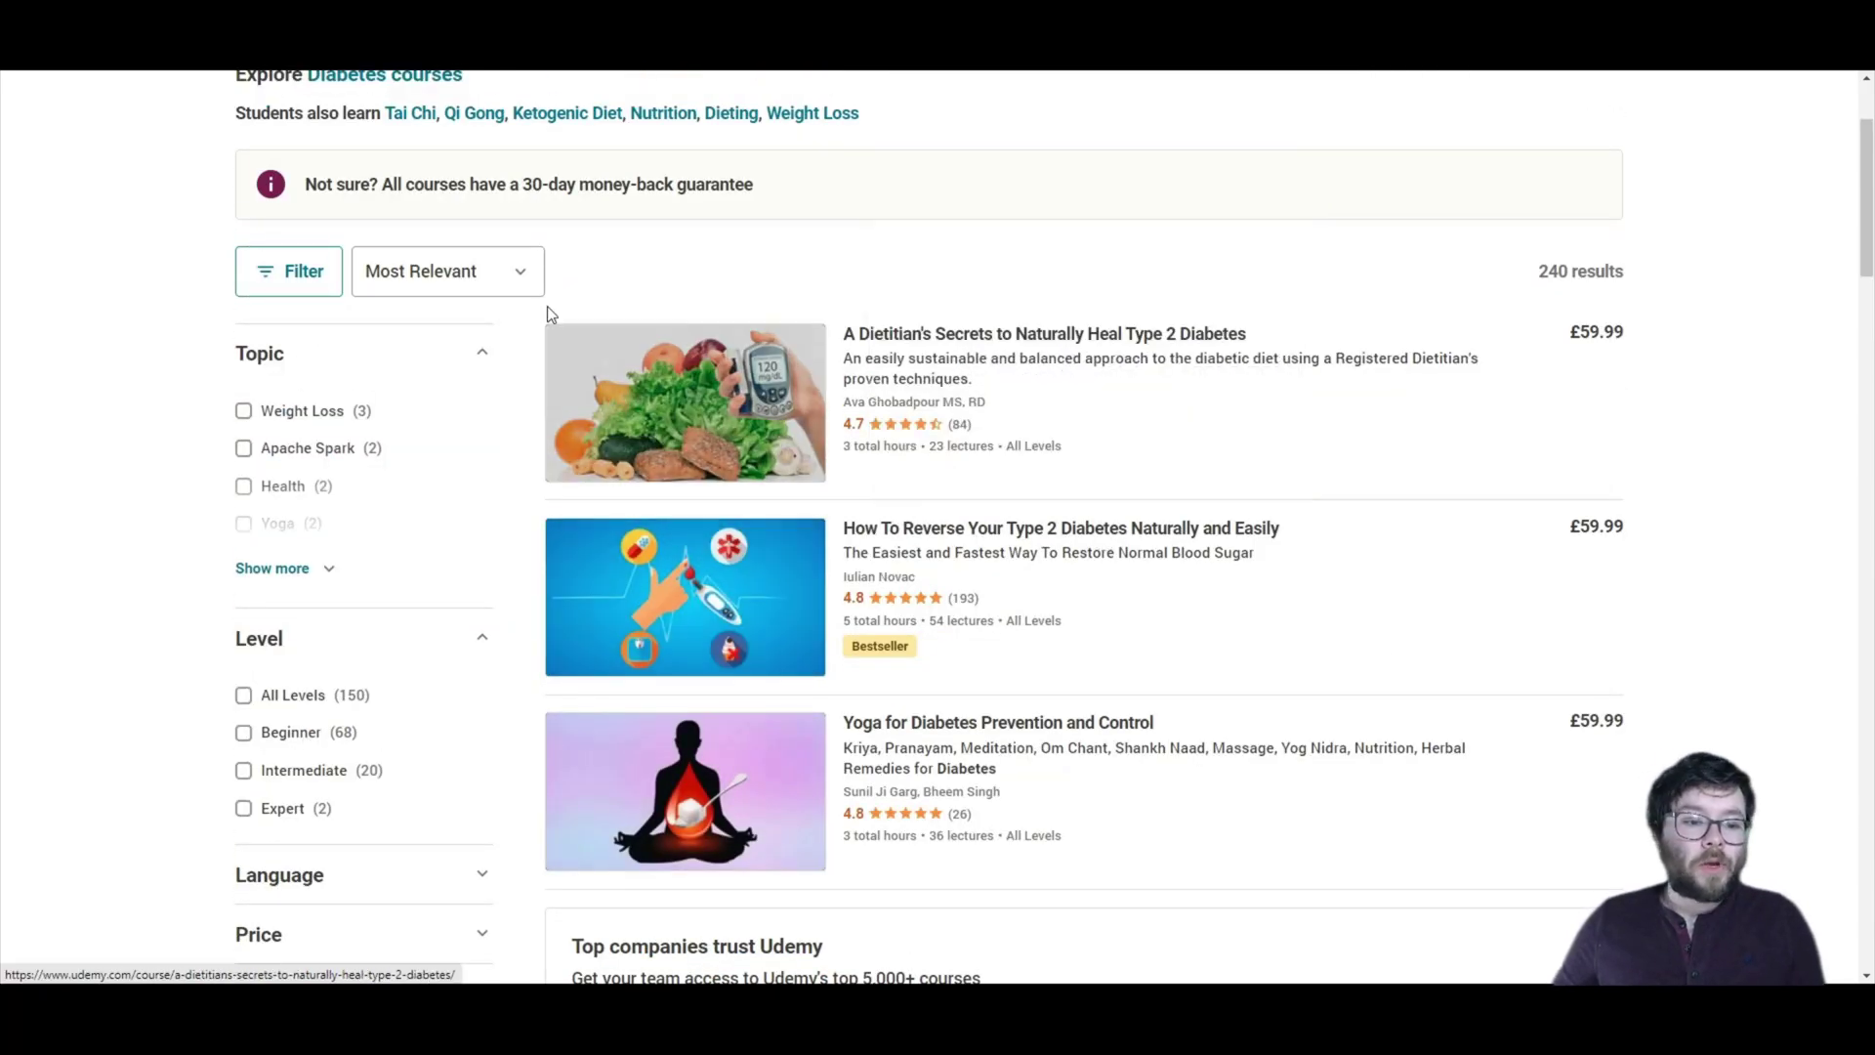
left_click(315, 279)
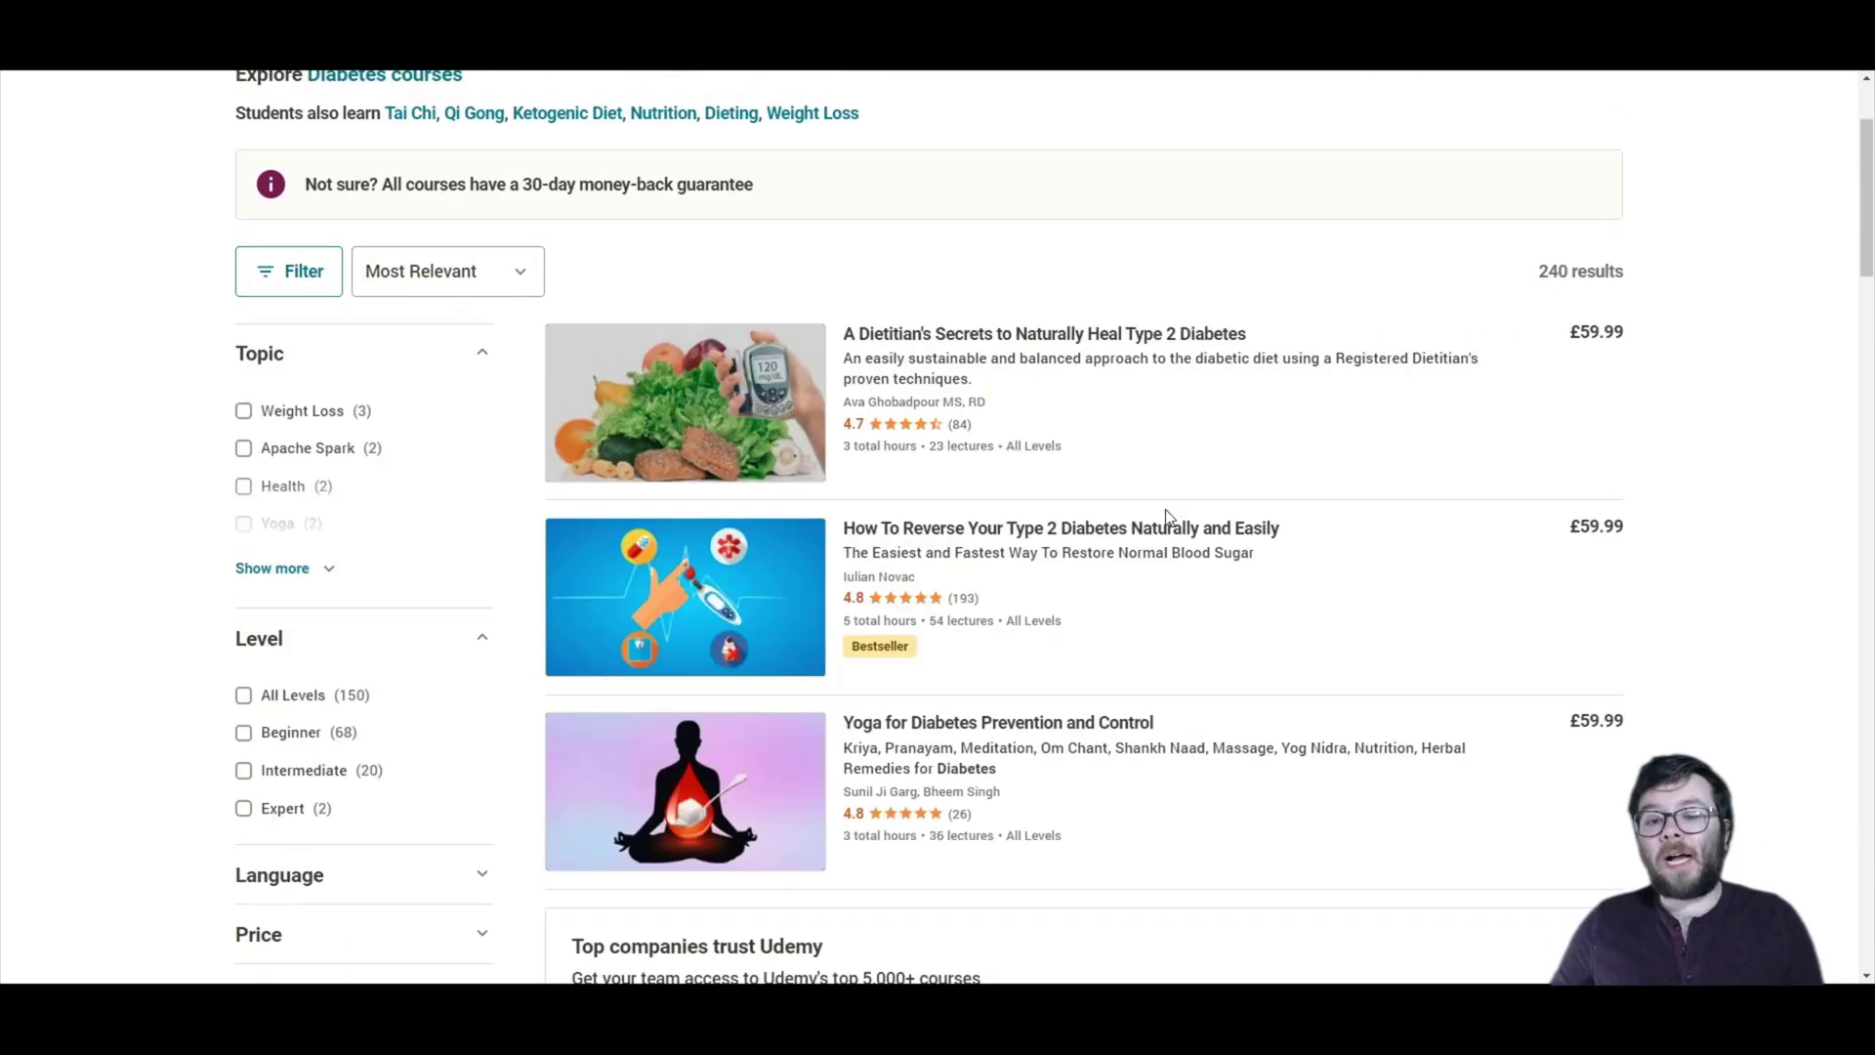
scroll(1556, 641, "down", 8)
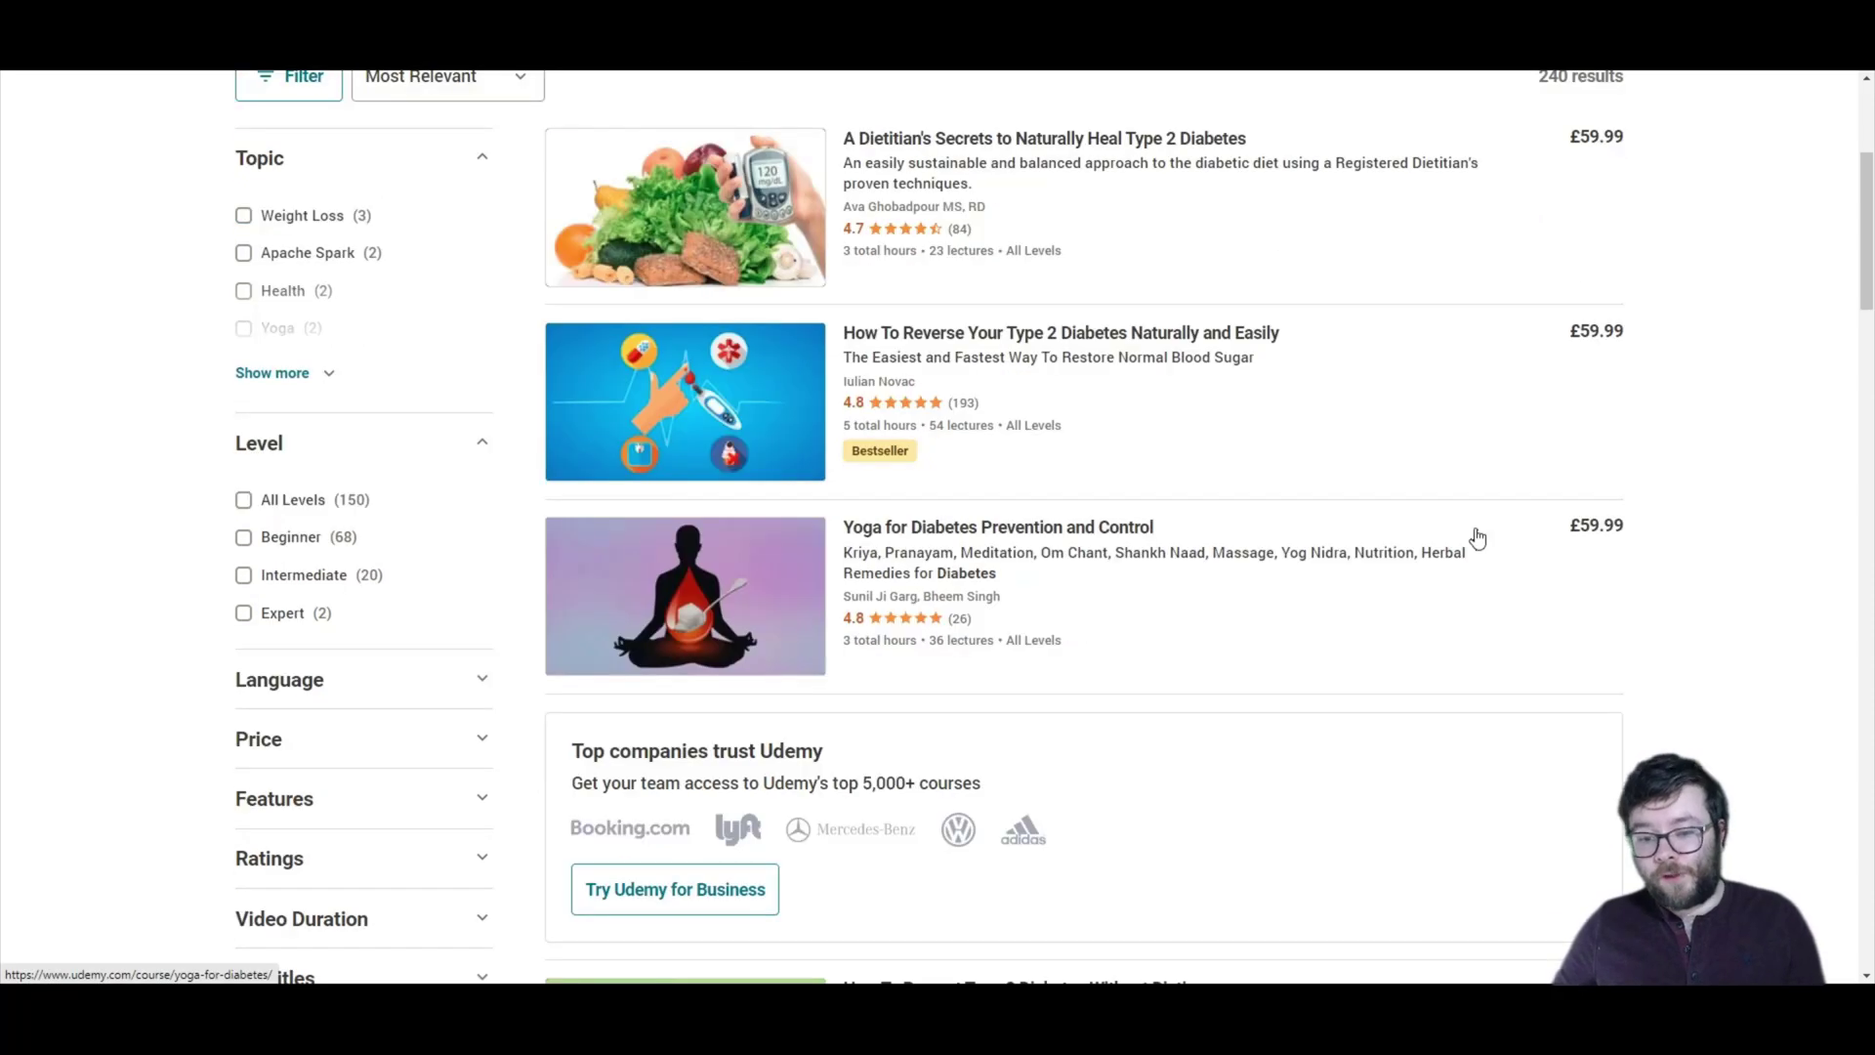
scroll(1445, 517, "down", 4)
scroll(1285, 460, "down", 4)
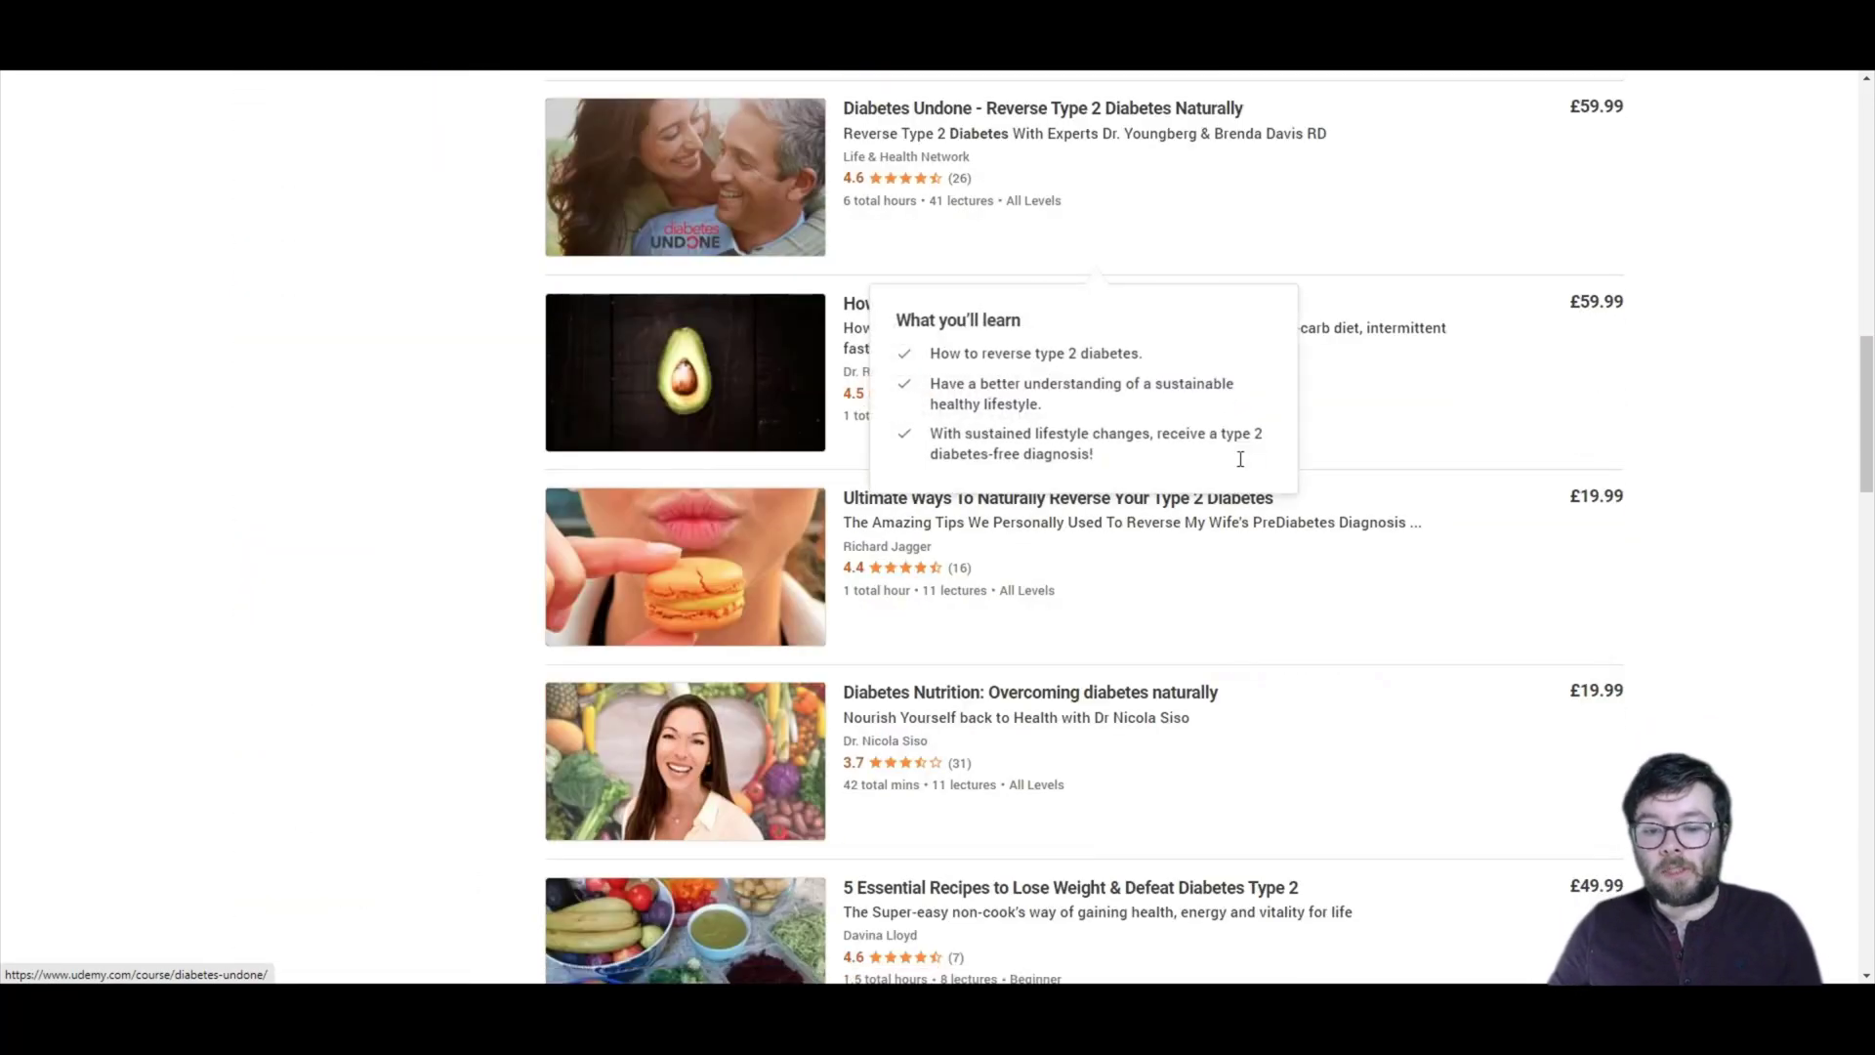
scroll(1239, 469, "down", 7)
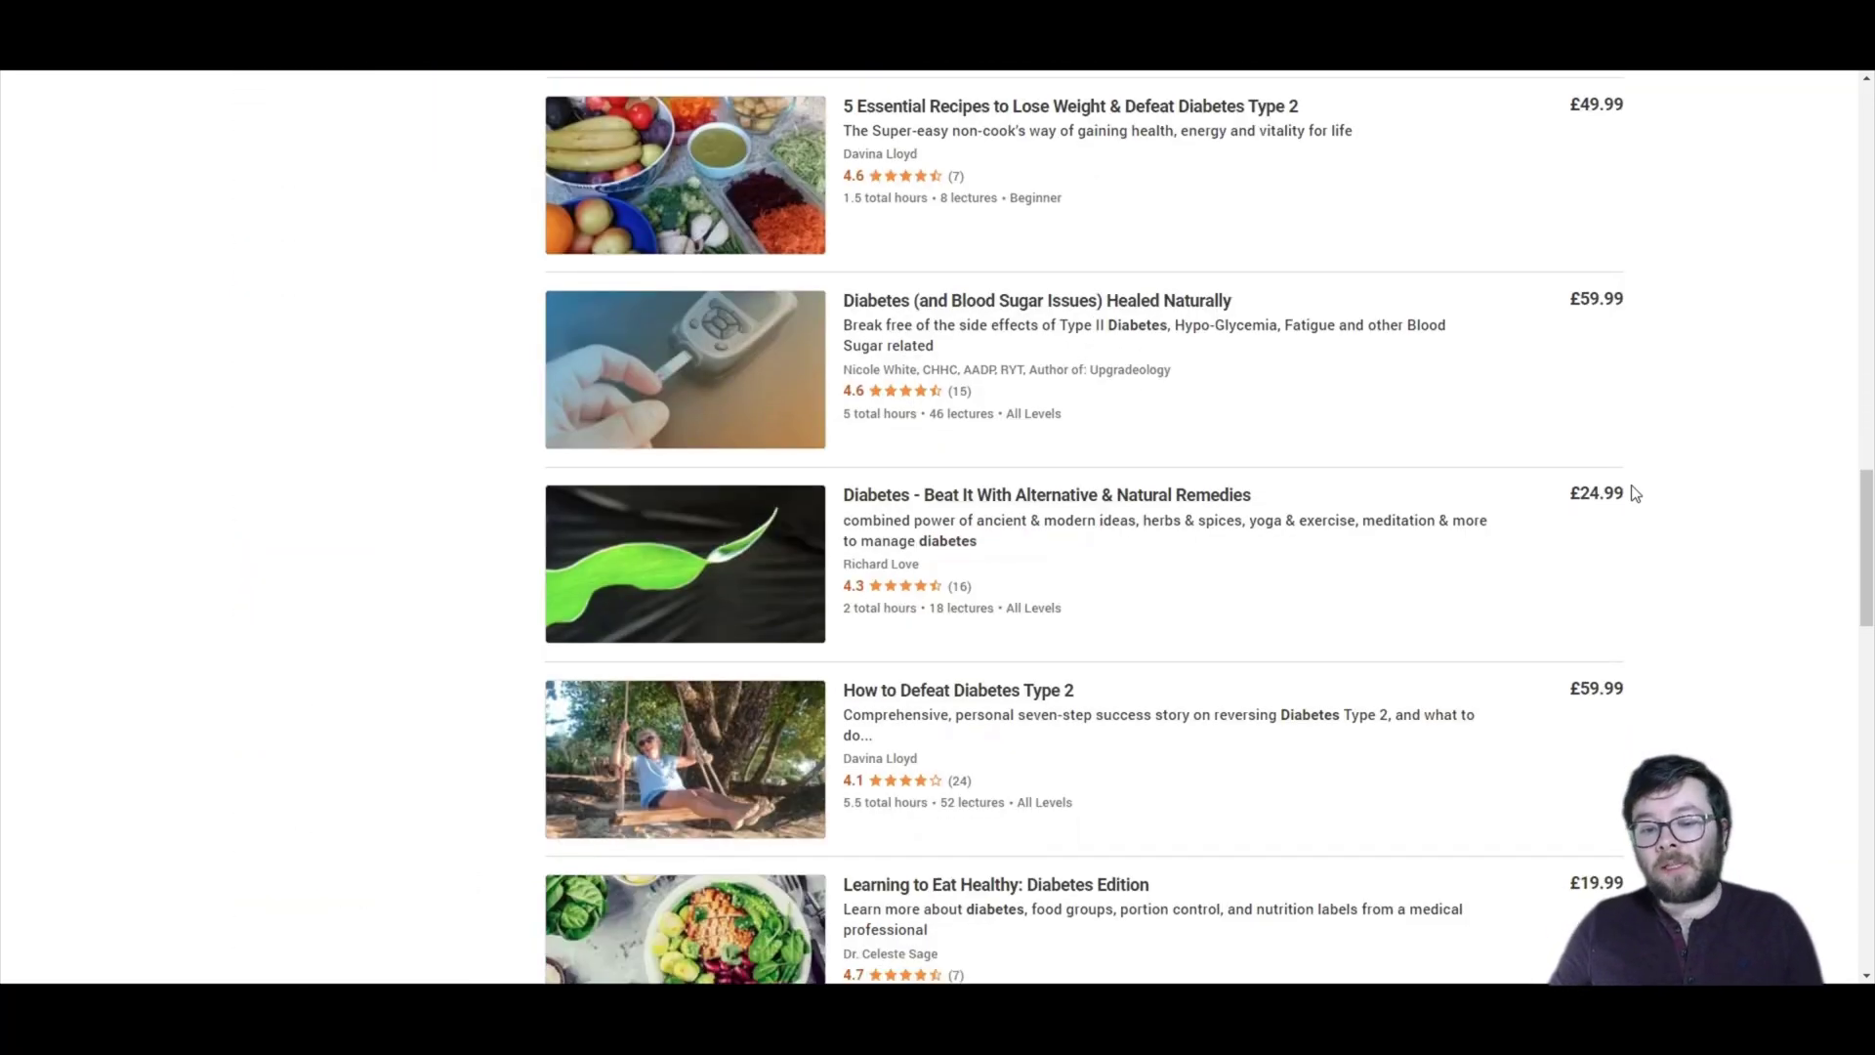
scroll(1628, 494, "down", 3)
scroll(1743, 518, "down", 3)
scroll(1719, 508, "down", 4)
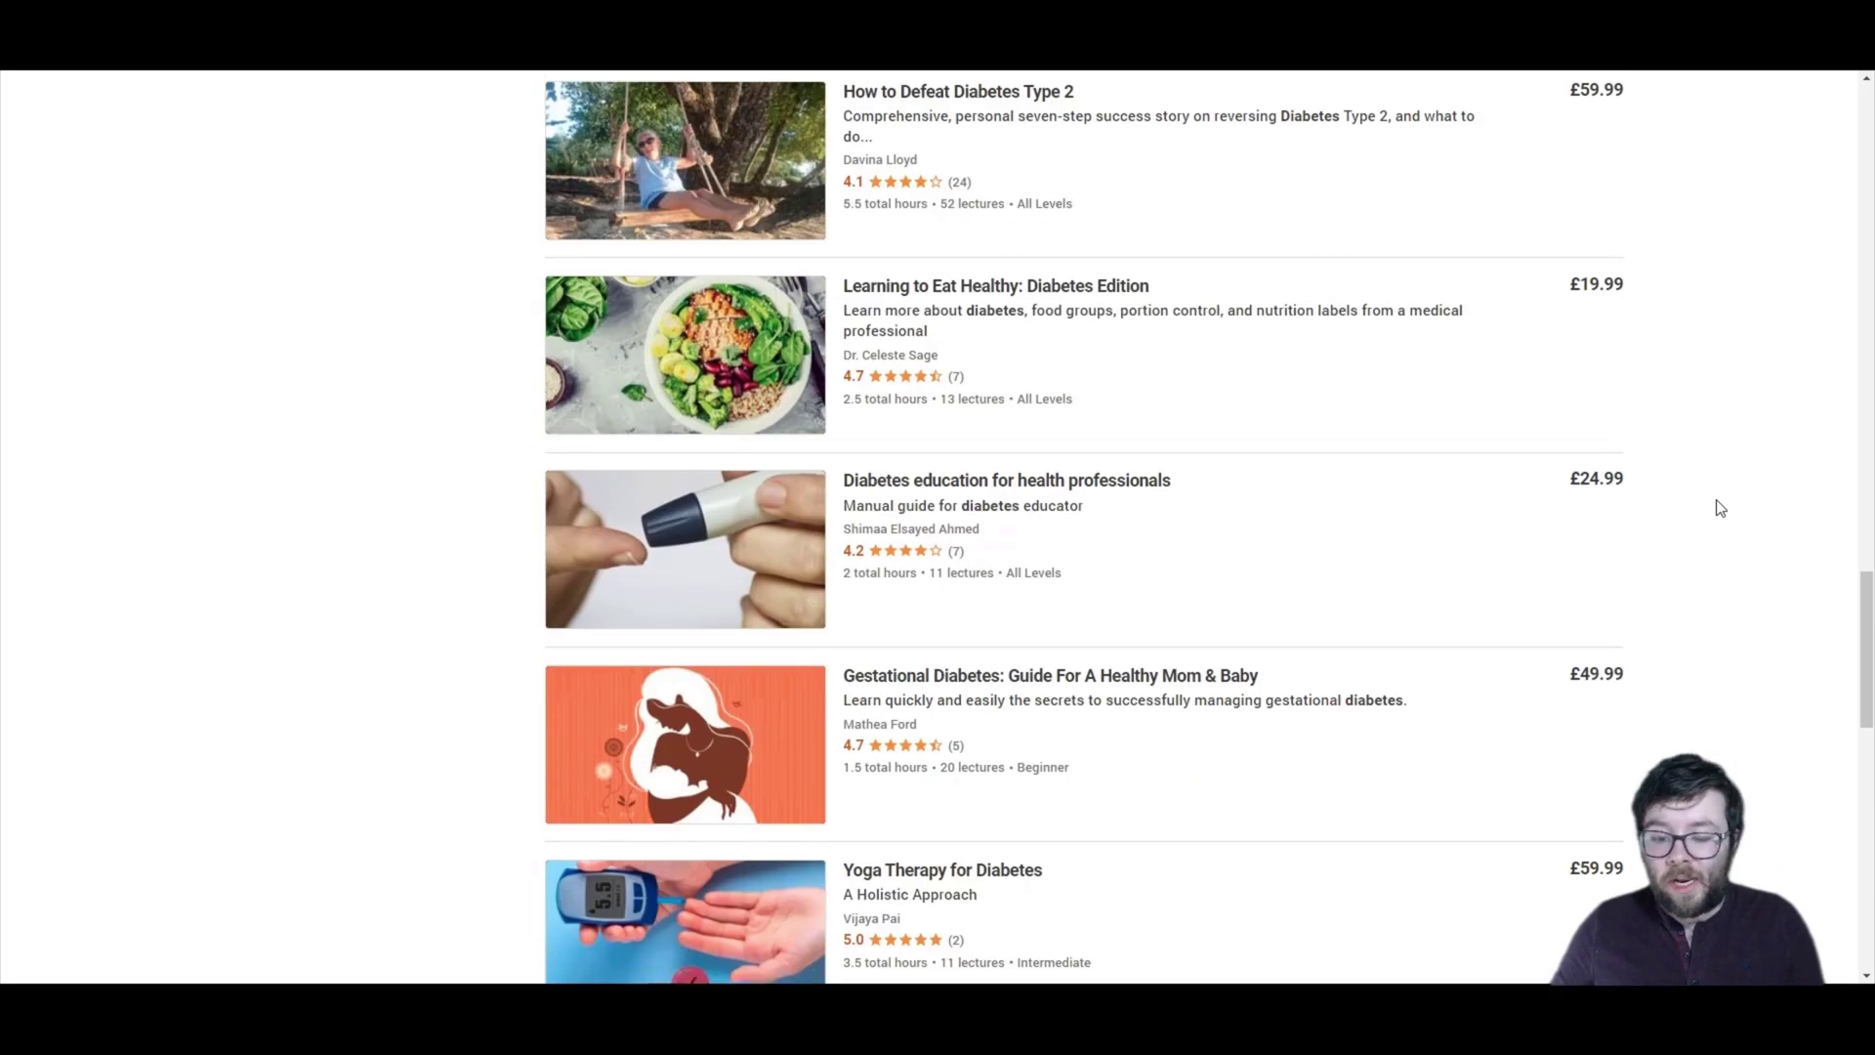
scroll(1699, 508, "down", 5)
scroll(1490, 654, "down", 4)
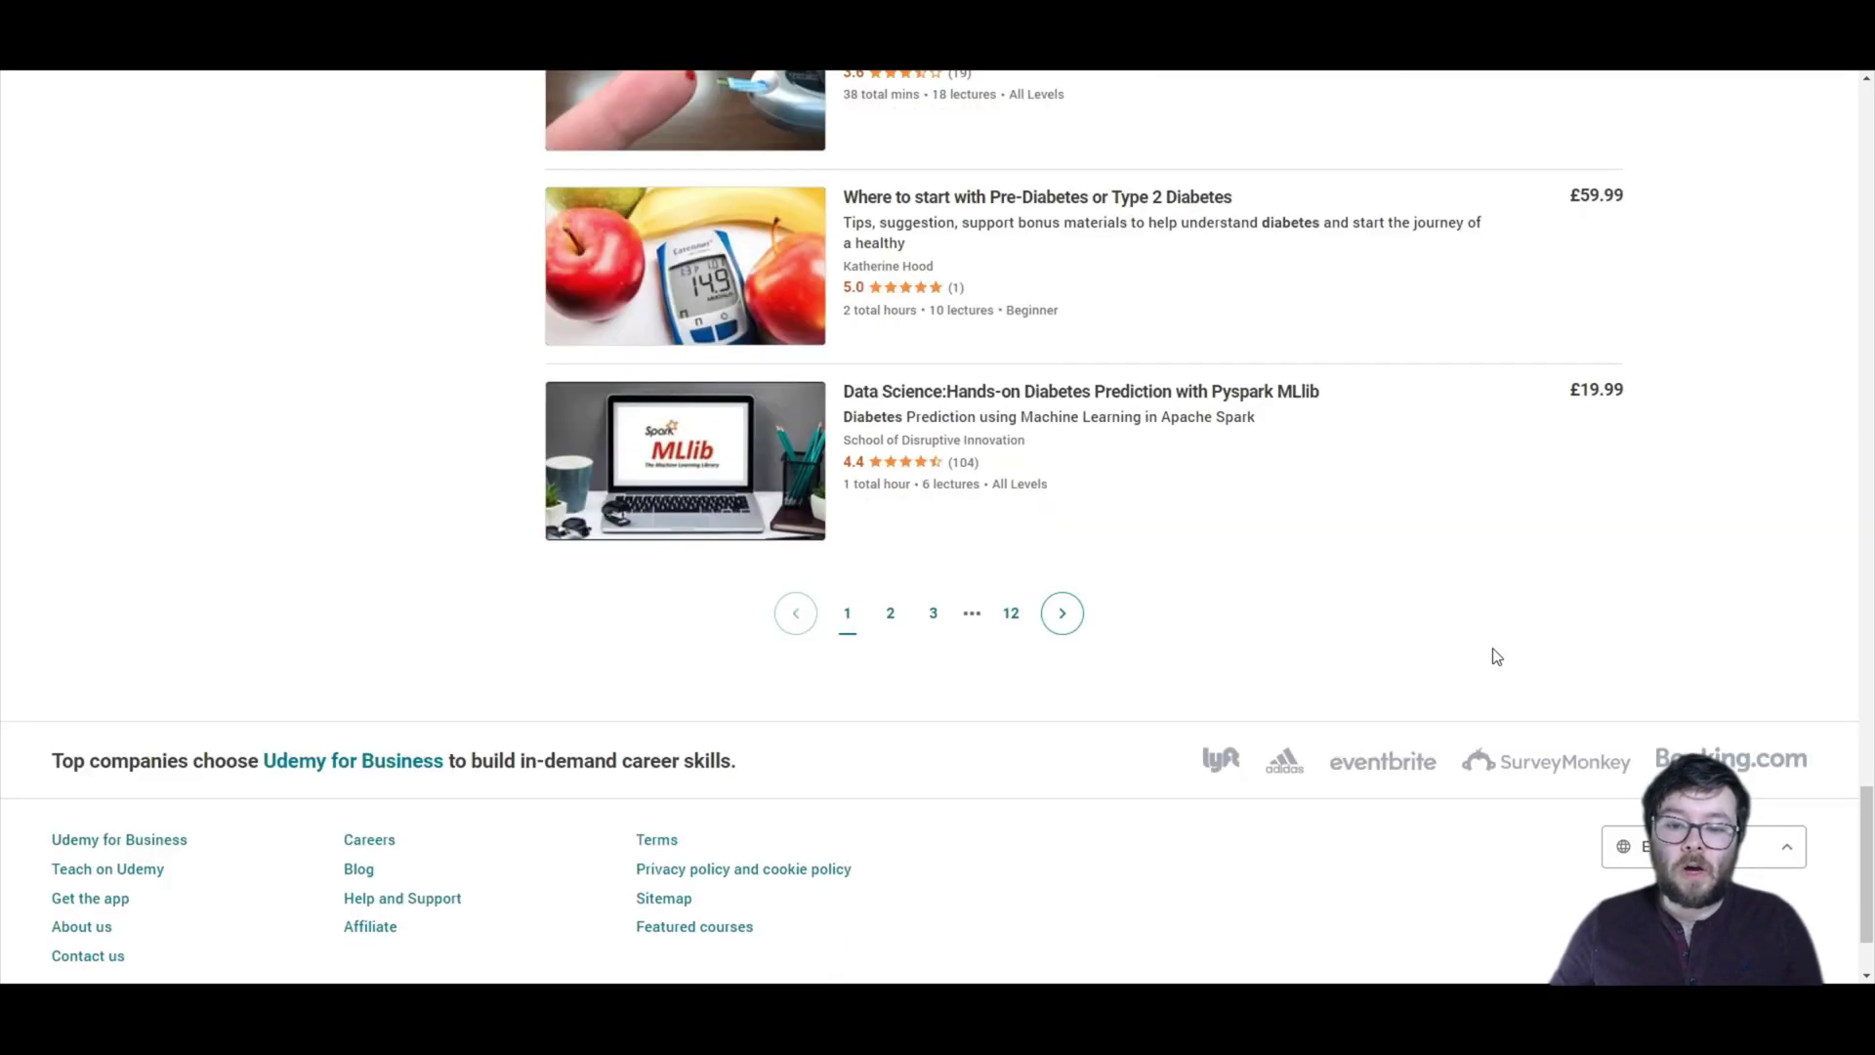
Step: Open the course "How to Reverse Type 2 Diabetes - The 40-minute Guide" and highlight the learning points on reversing diabetes, intermittent fasting and low-carb diet
scroll(1140, 547, "up", 20)
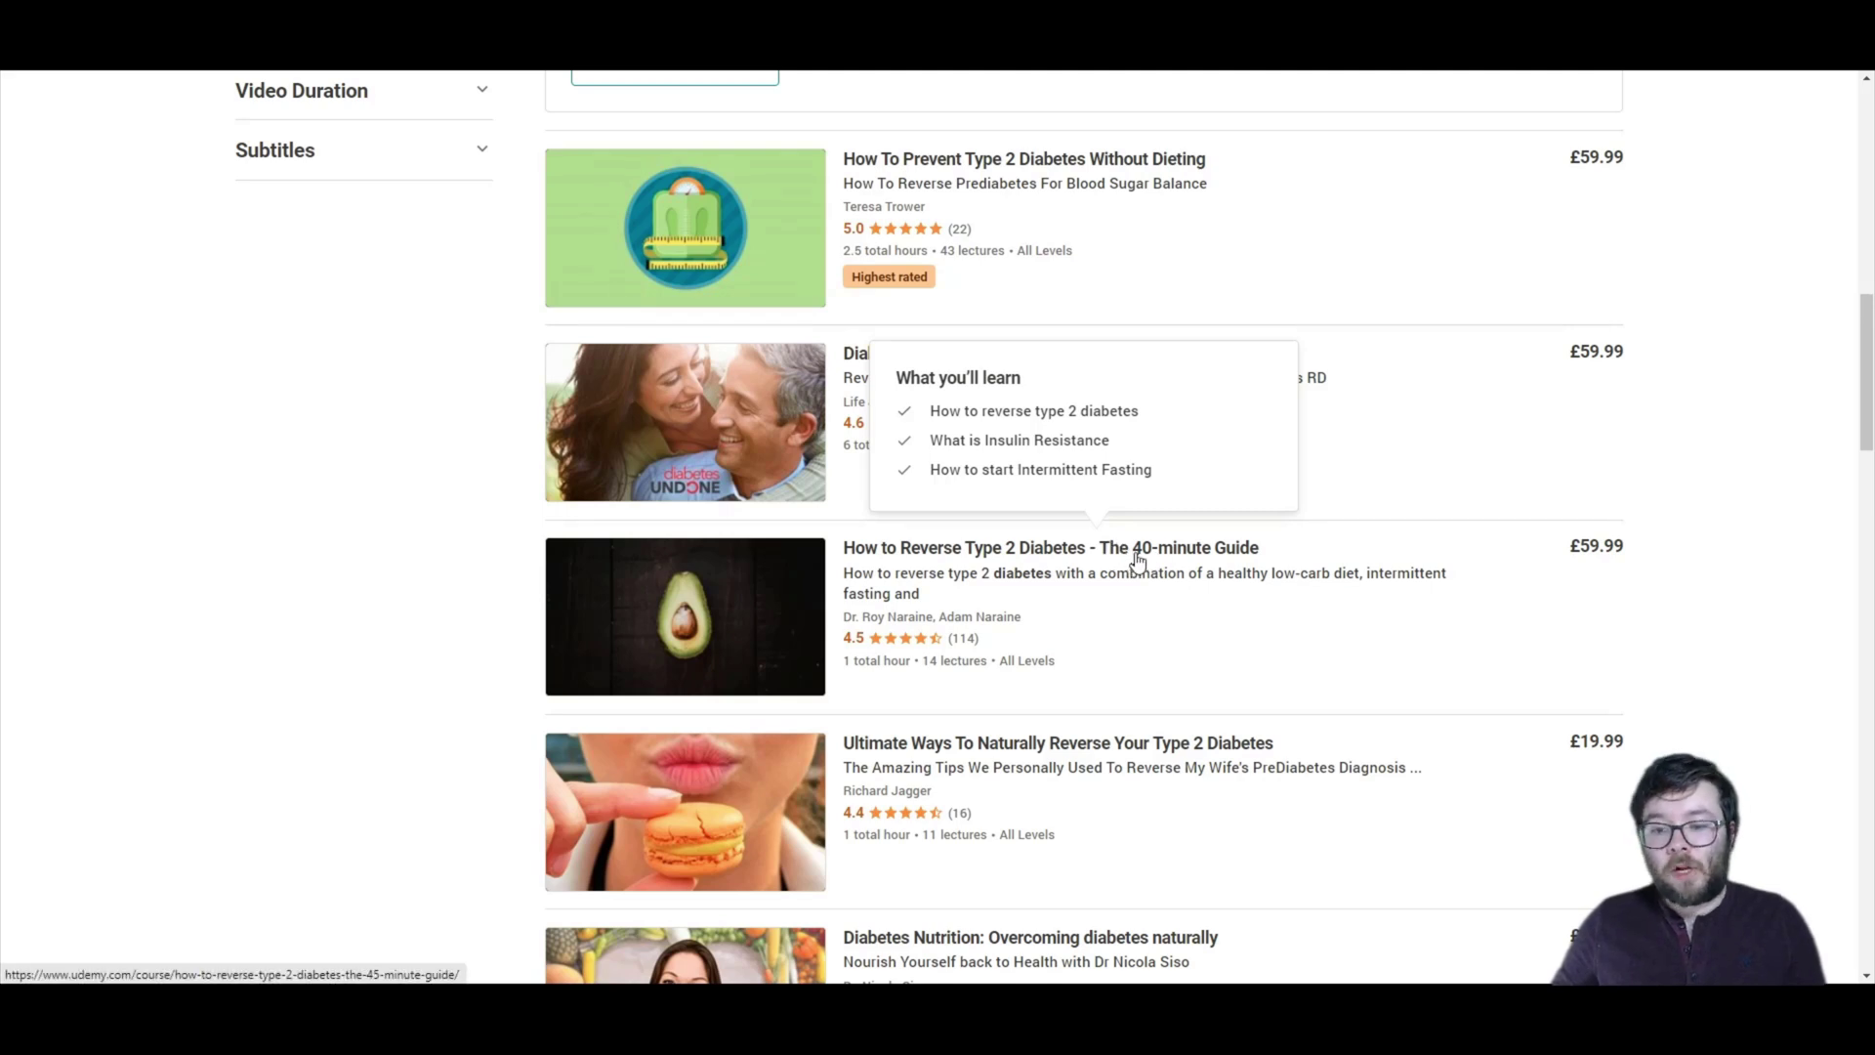
left_click(1106, 553)
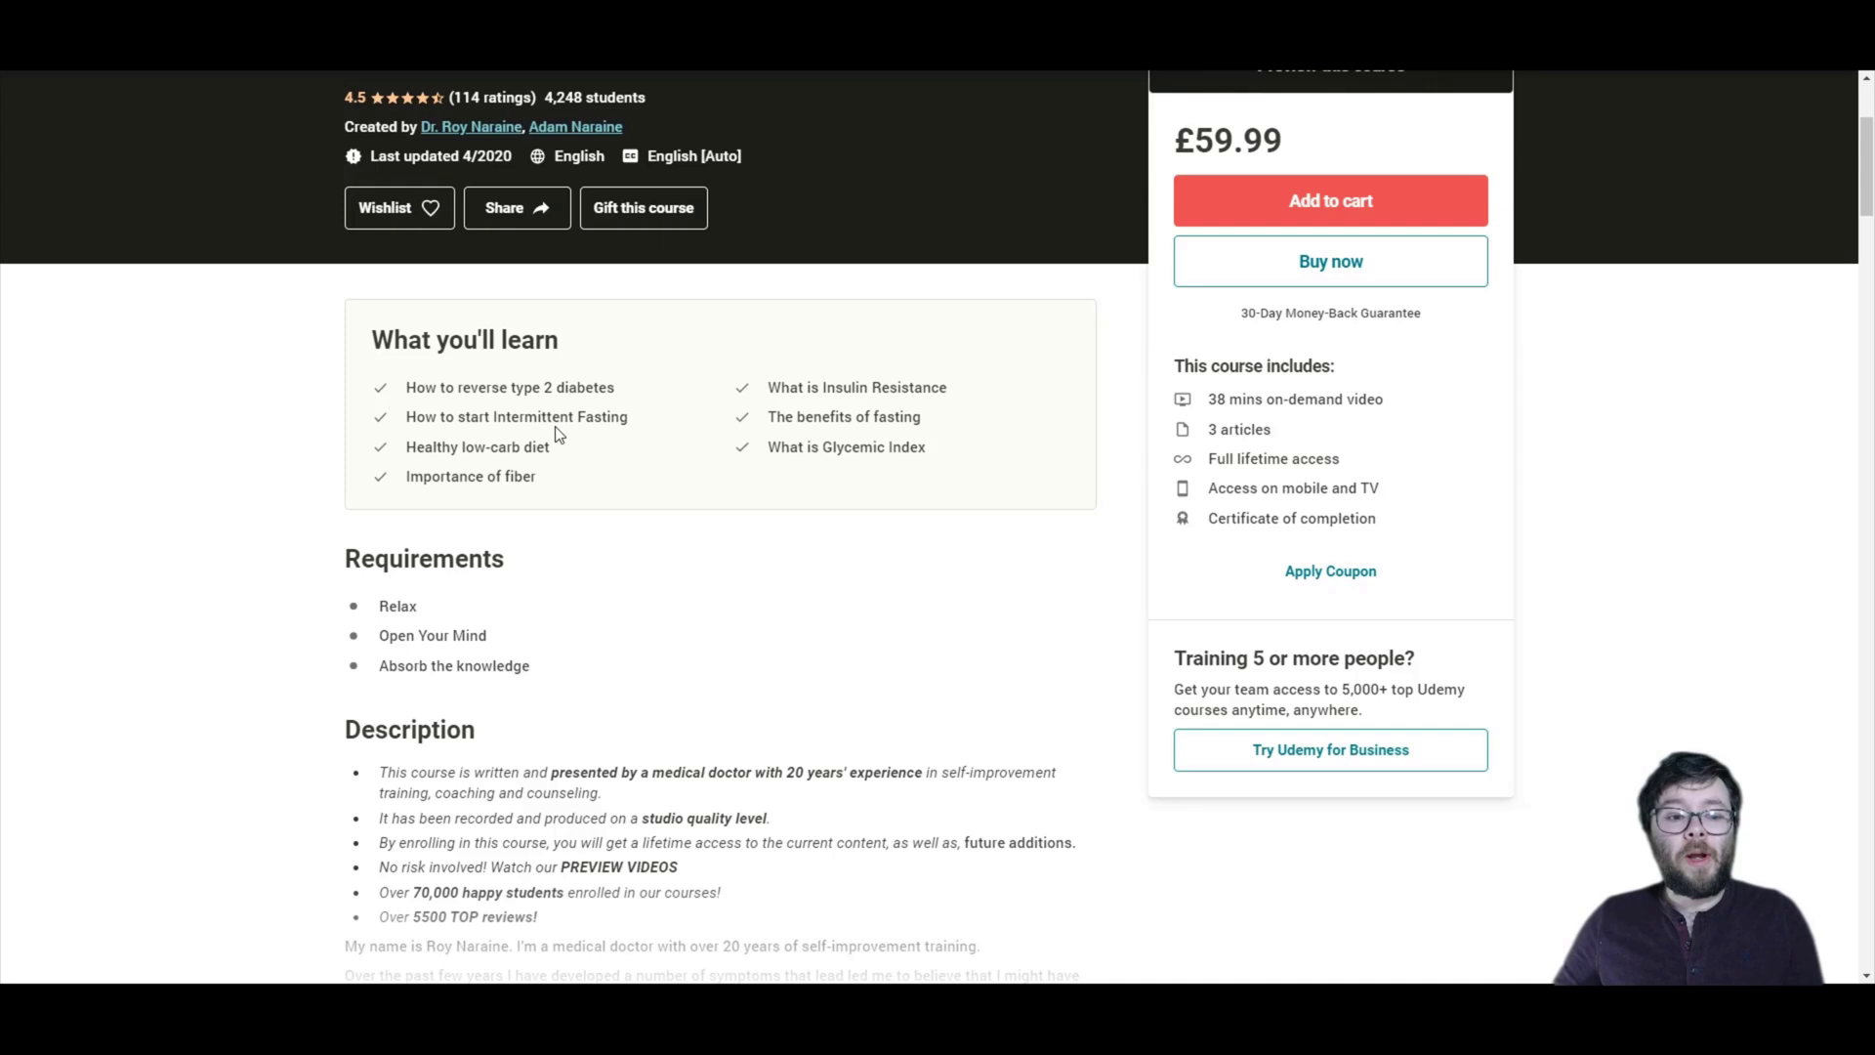
left_click(554, 427)
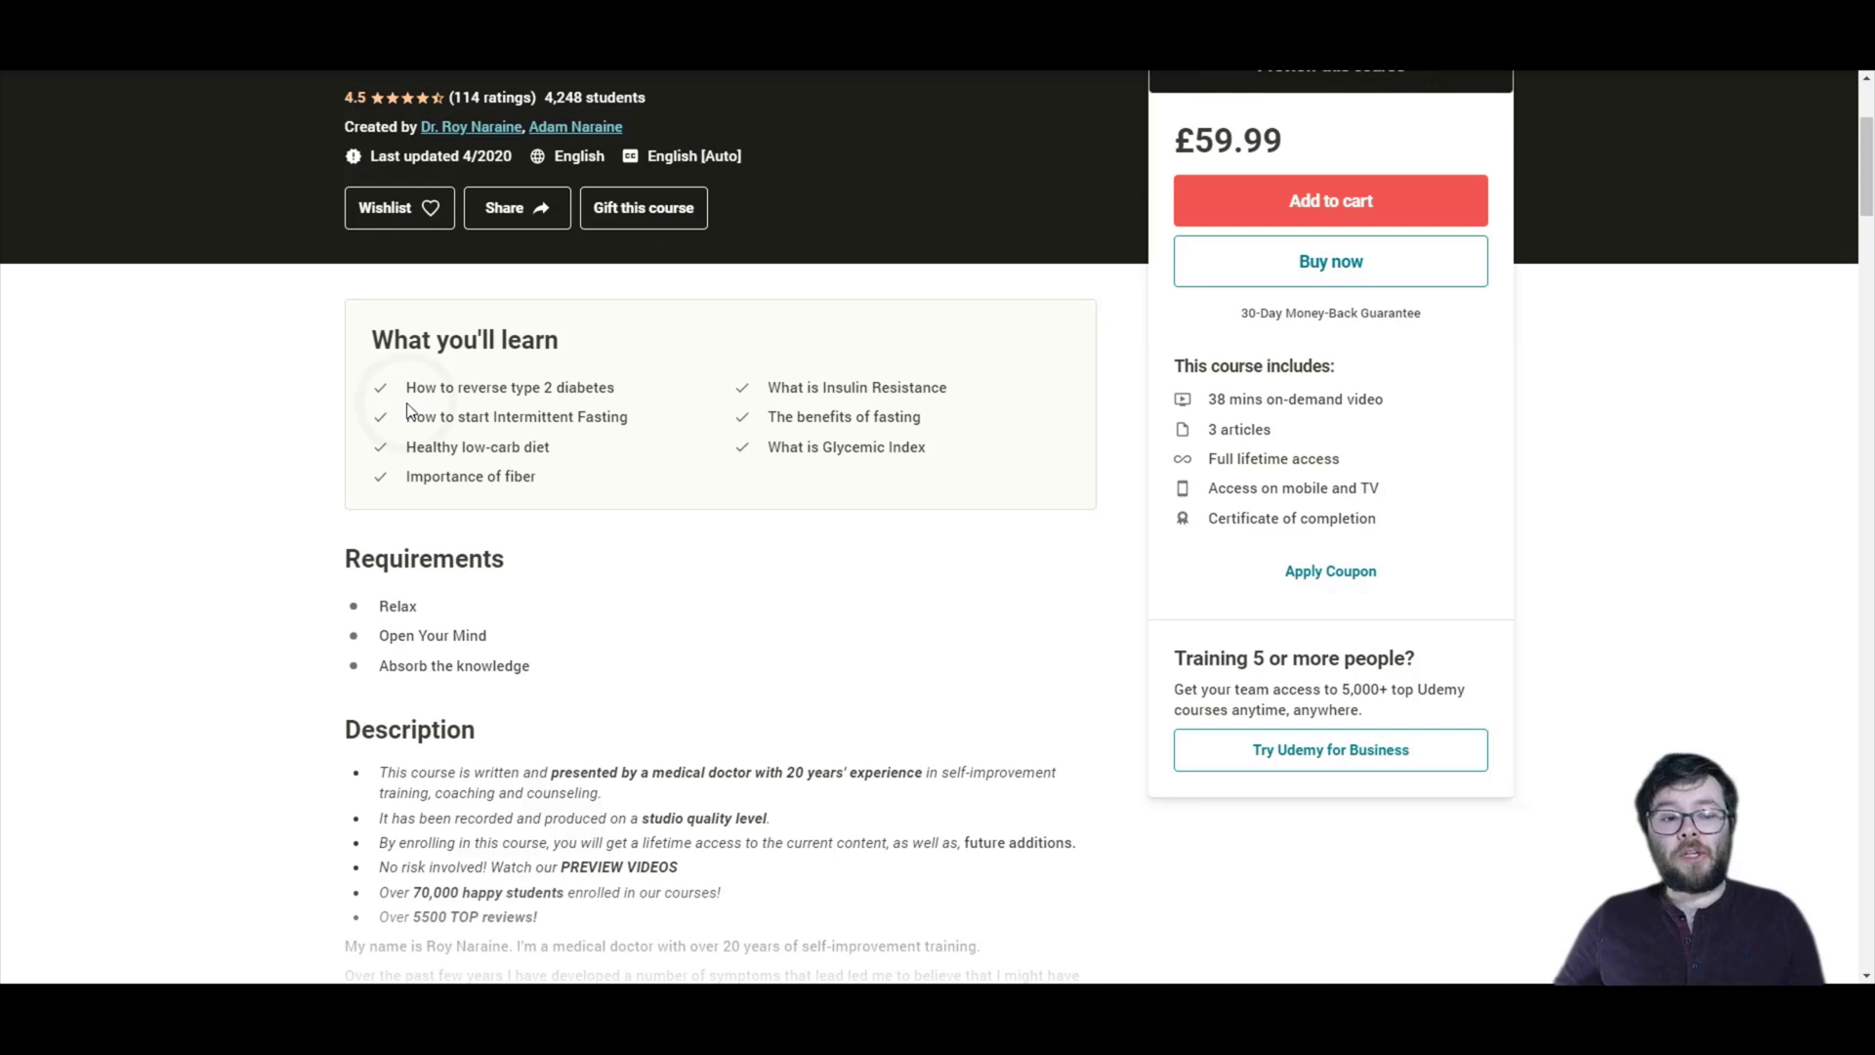
left_click_drag(409, 386, 614, 388)
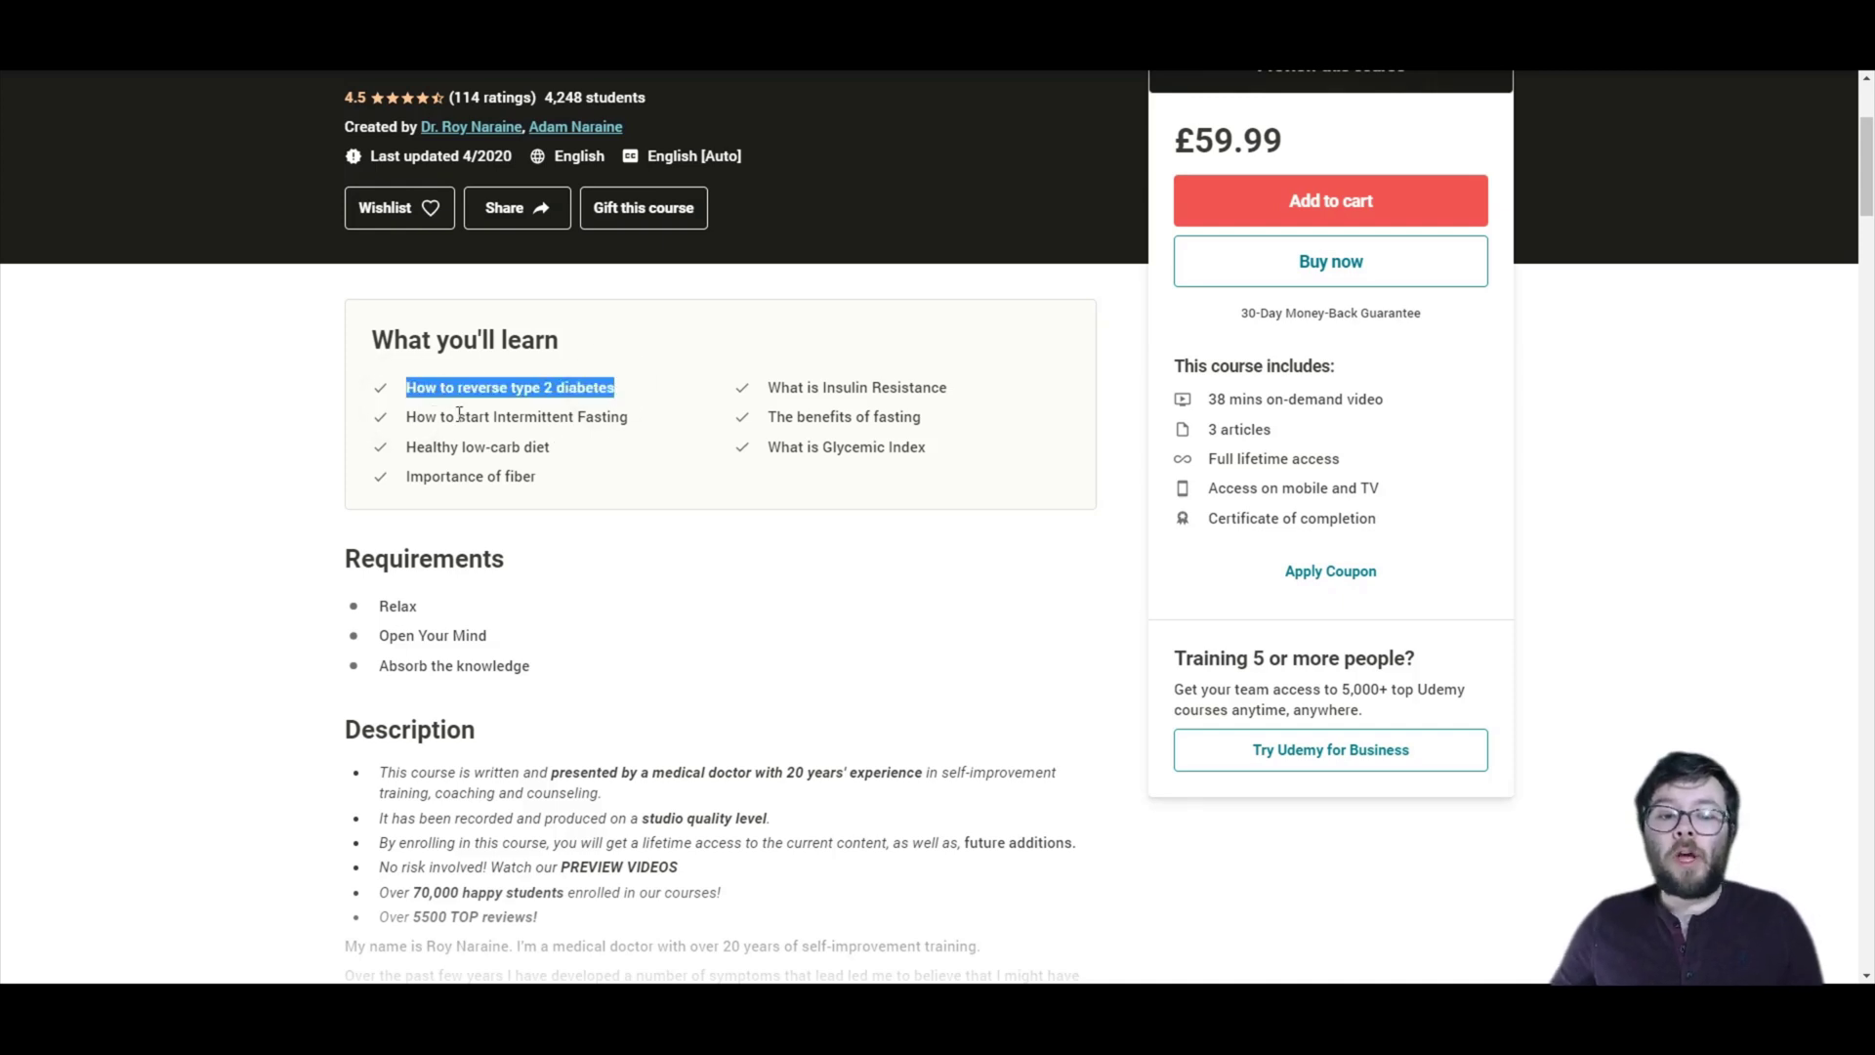
left_click_drag(407, 417, 656, 435)
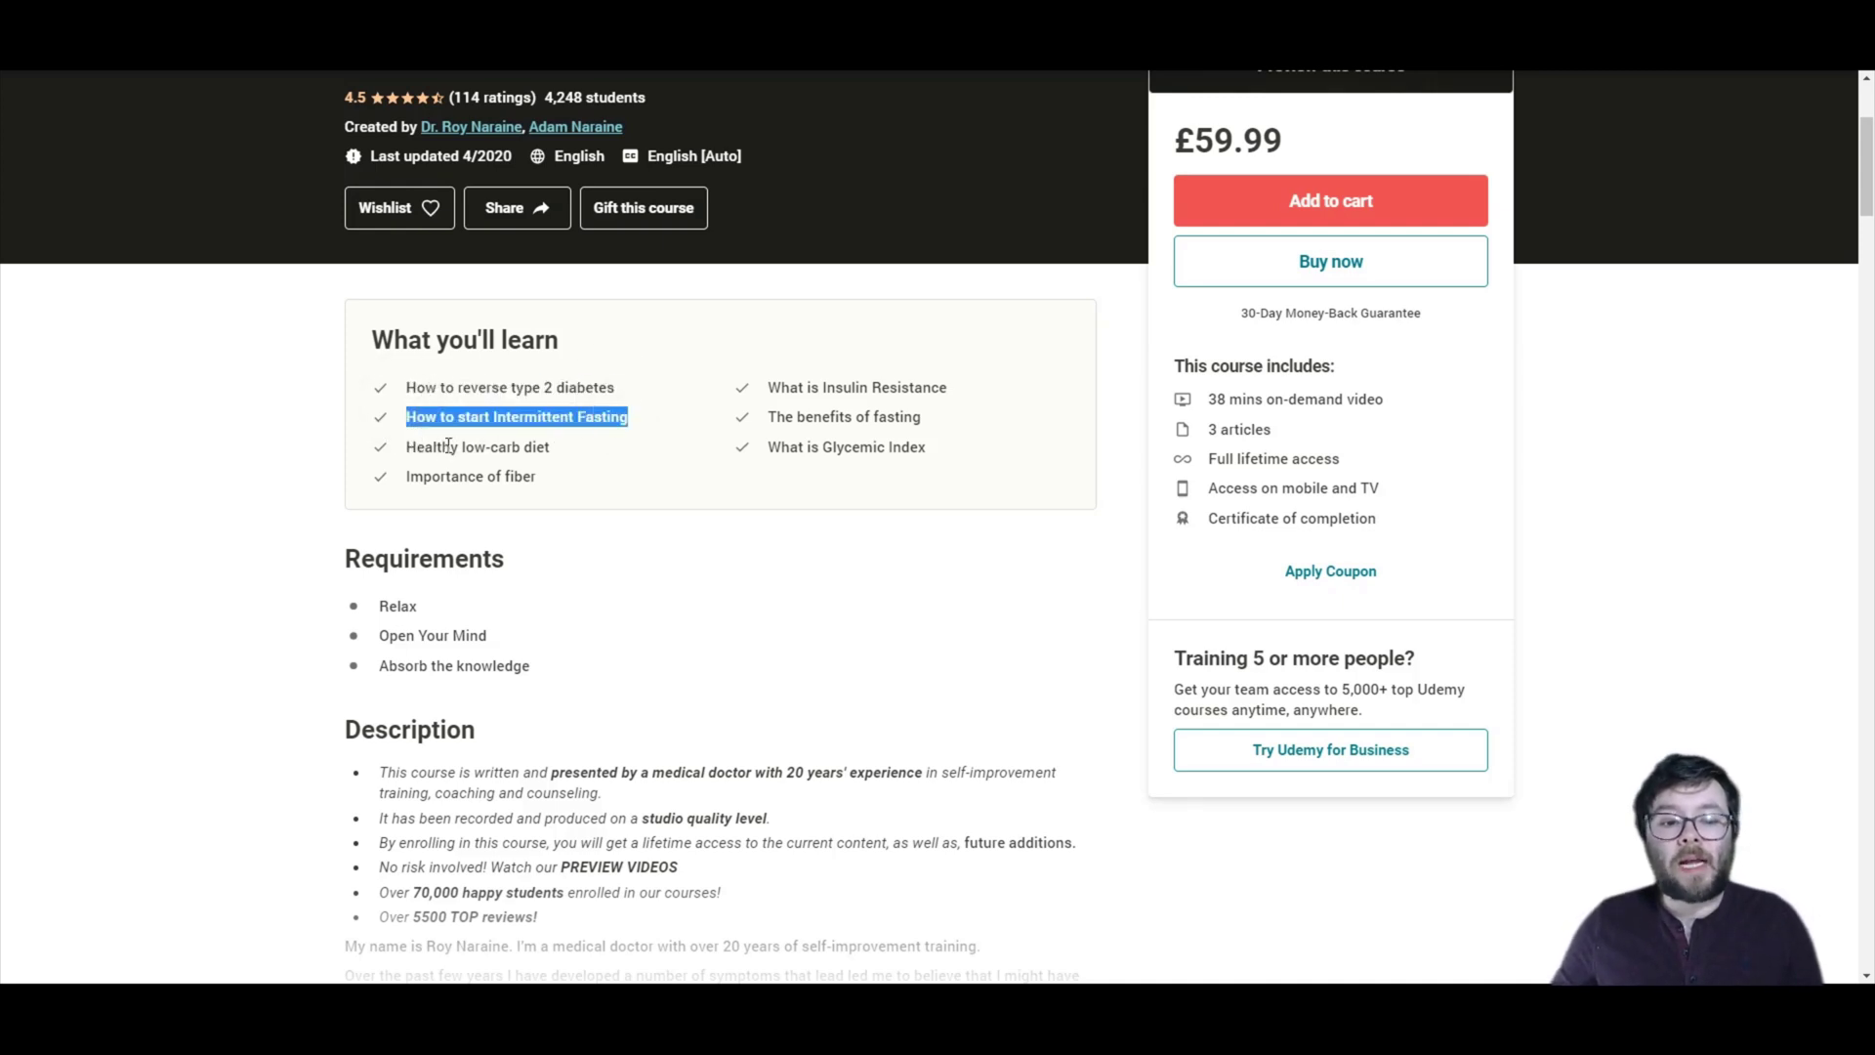
left_click_drag(407, 446, 550, 446)
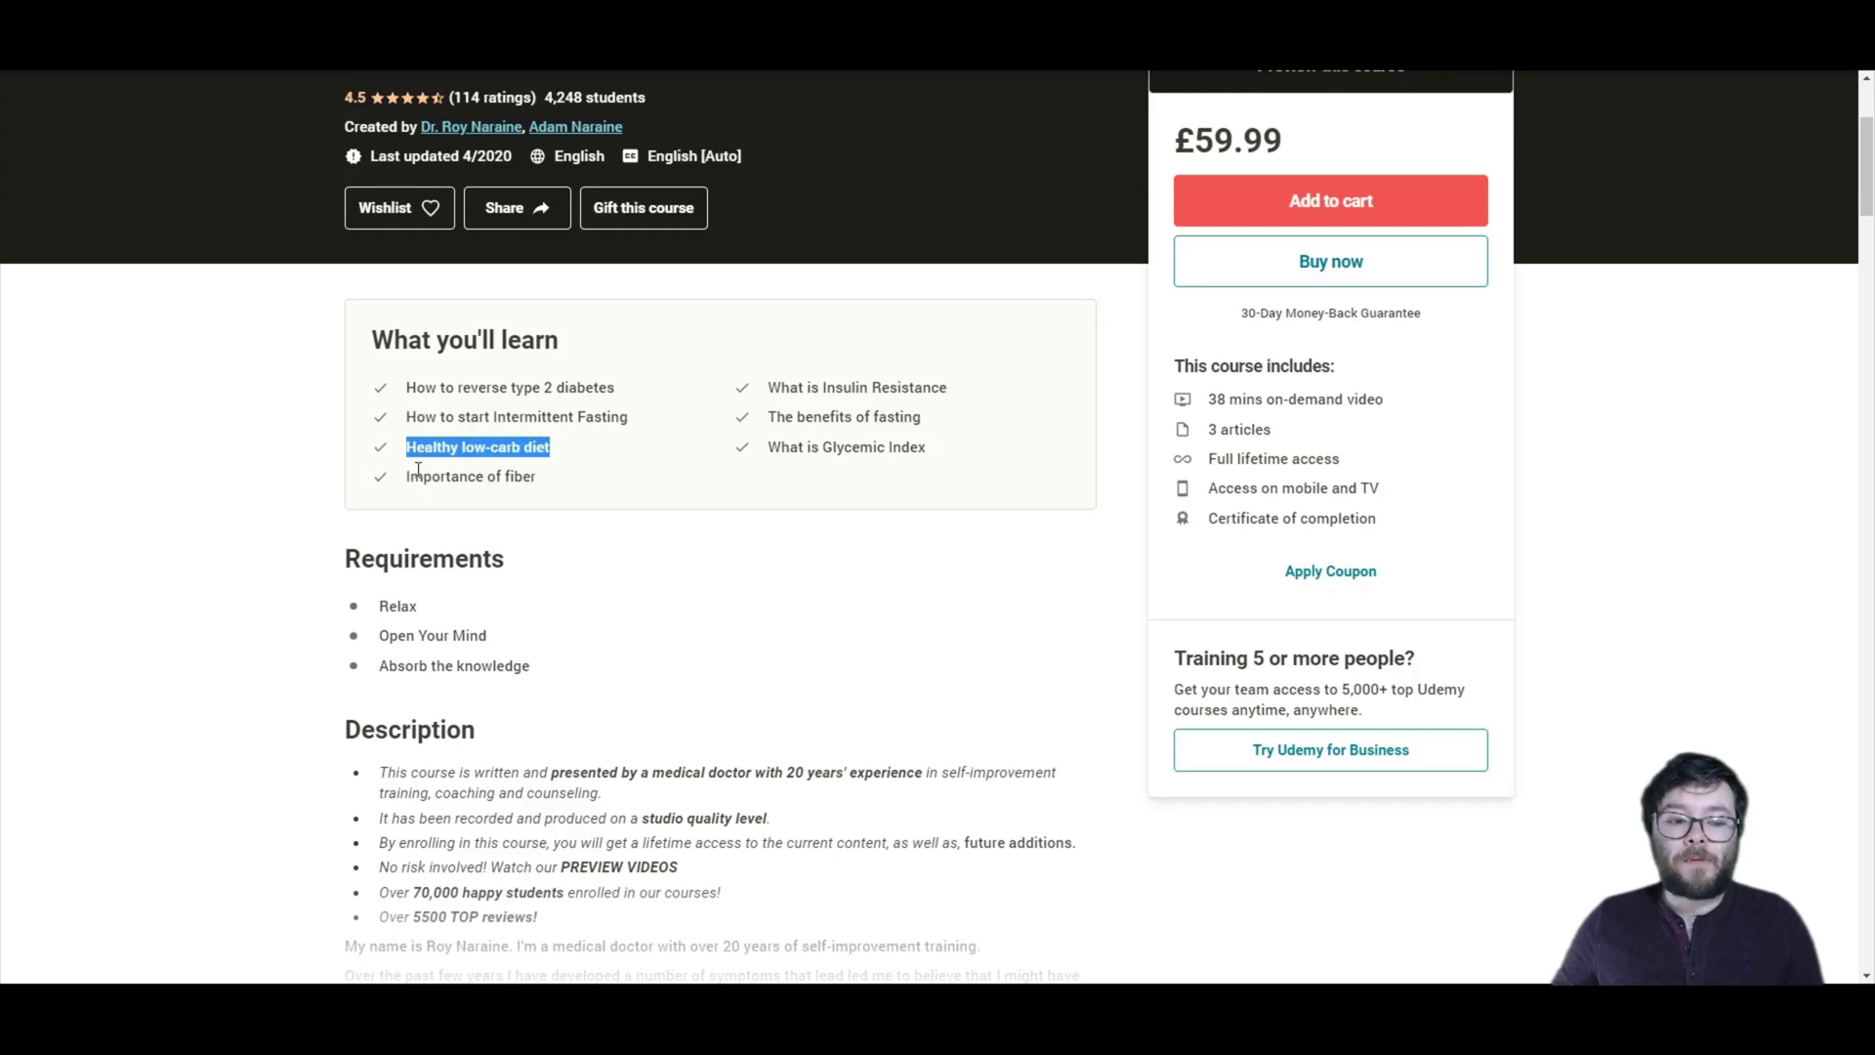